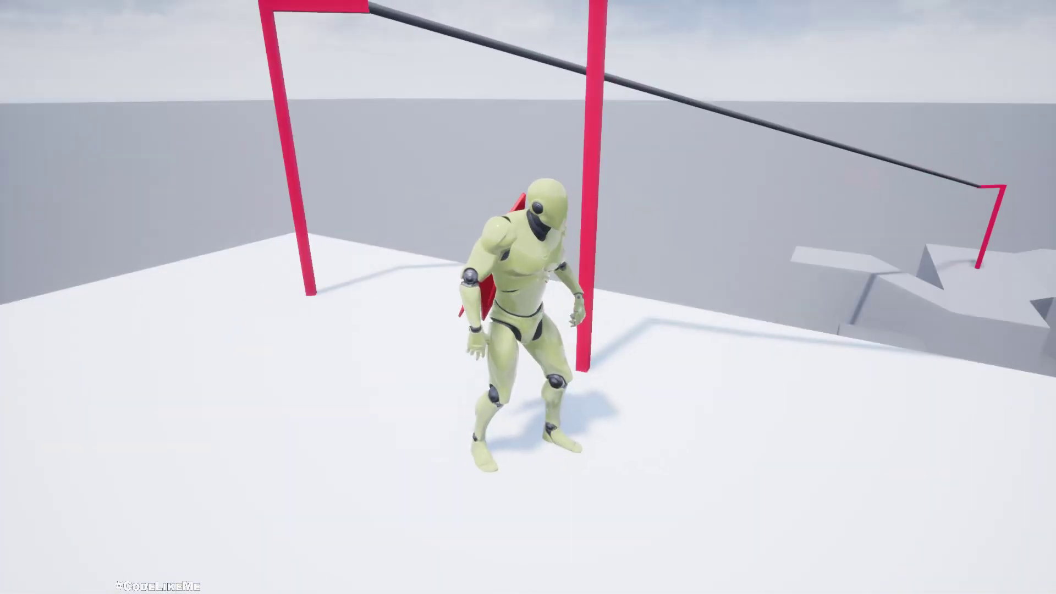
Exit full-screen with F11 to restore the full editor layout around the zipline level
key(F11)
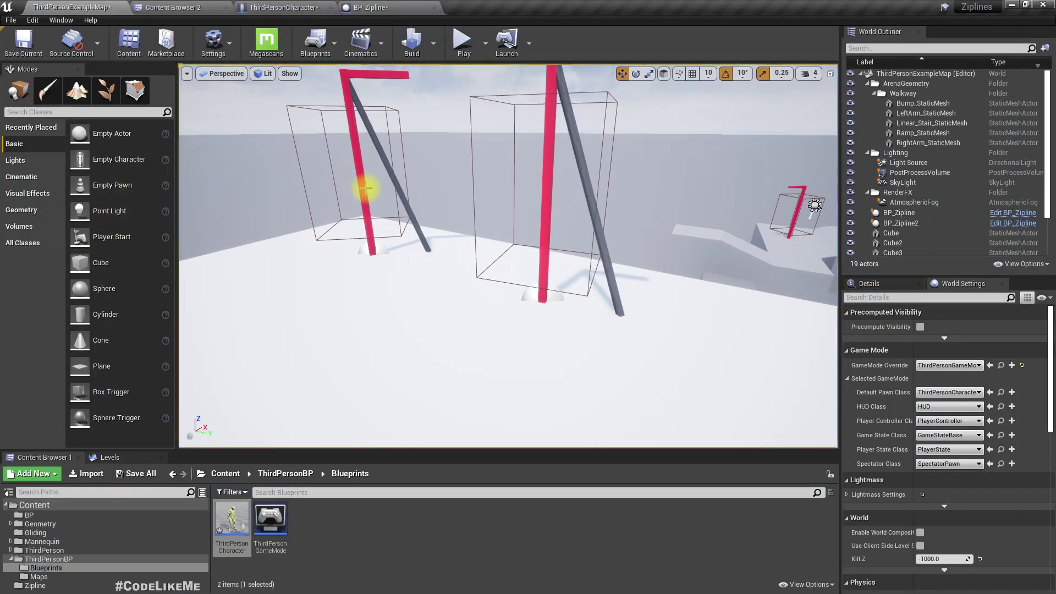
Open the ThirdPersonCharacter Blueprint, clear Find Results and go to the collapsed Jump and Zip node
right_drag(366, 201, 808, 386)
right_drag(489, 278, 489, 272)
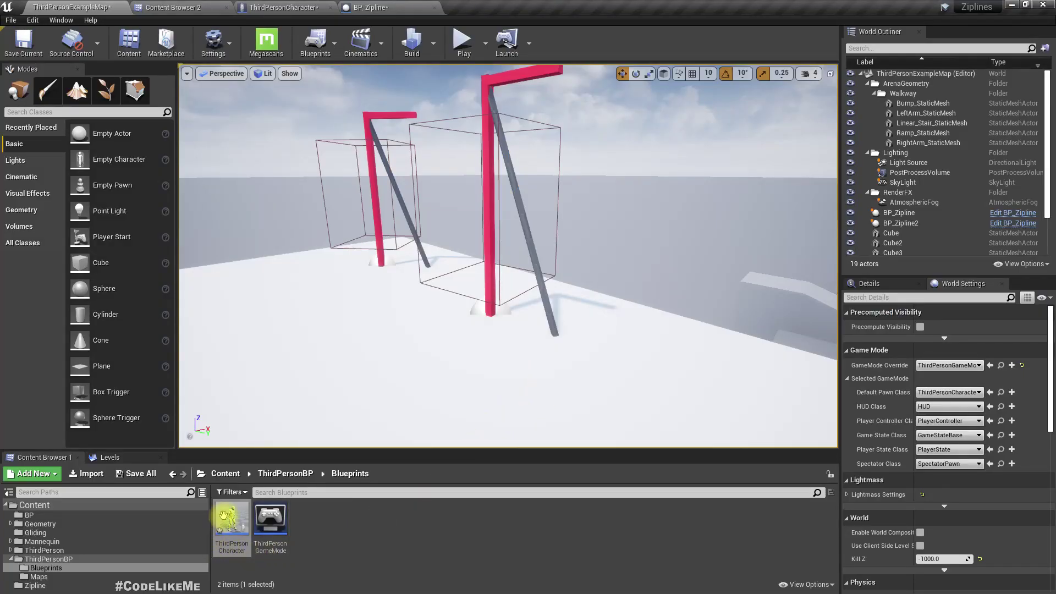
double_click(224, 518)
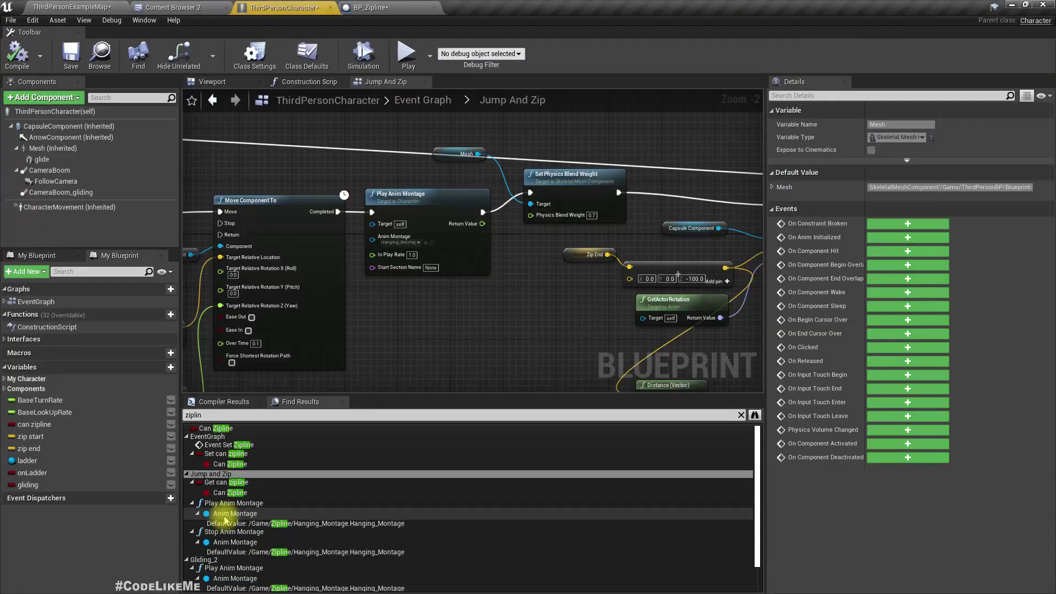
click(740, 415)
right_drag(427, 339, 479, 360)
click(425, 102)
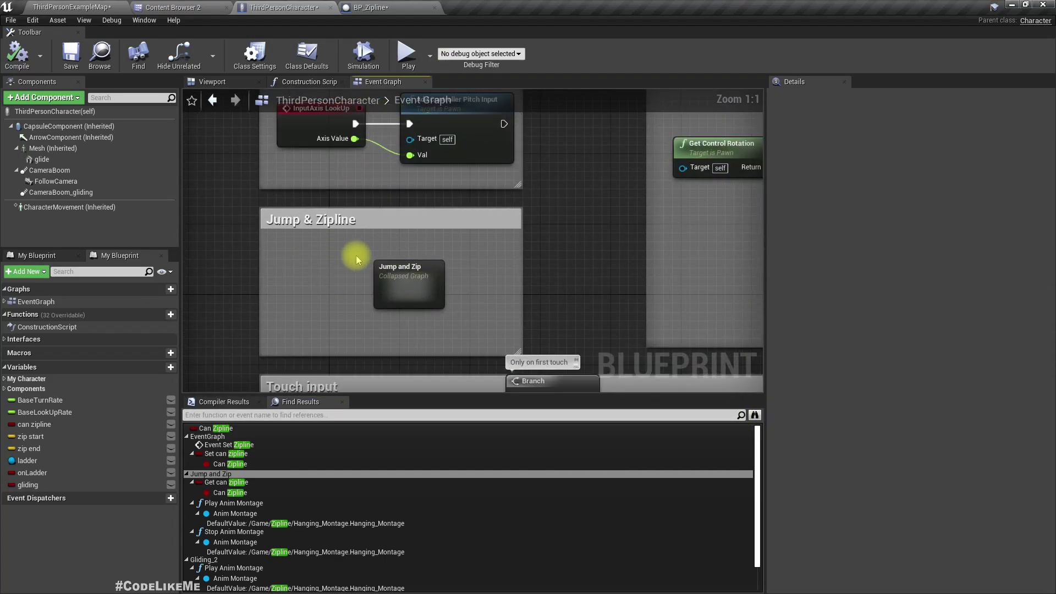
mouse_move(408, 281)
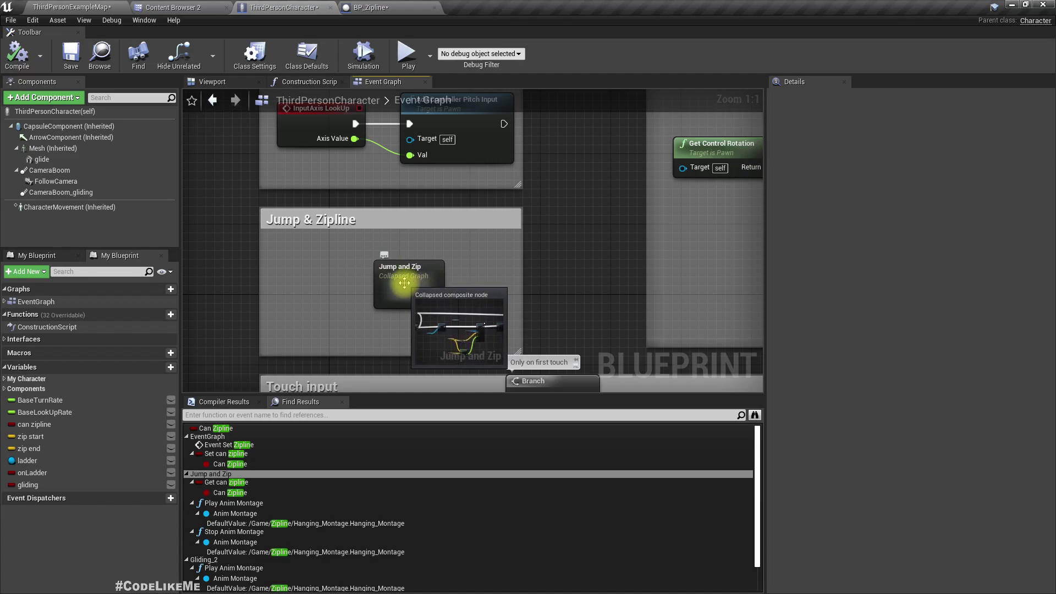
Open the Jump and Zip graph and inspect the Ladder, Grab Ladder, Do Once and Jump nodes
double_click(405, 287)
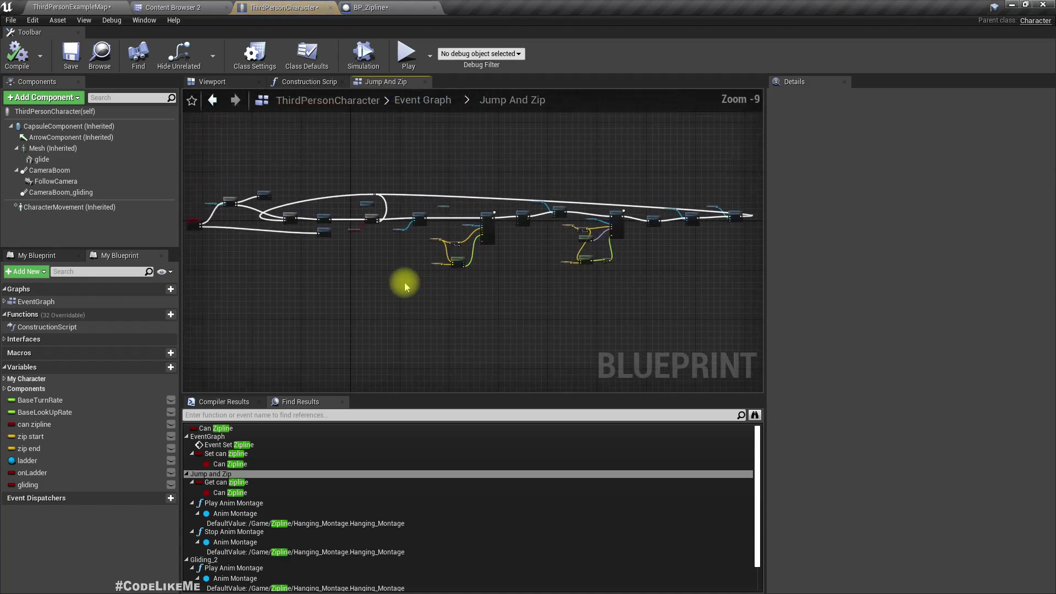
scroll(396, 326, up, 3)
mouse_move(385, 314)
right_down()
mouse_move(663, 336)
mouse_move(384, 285)
right_up()
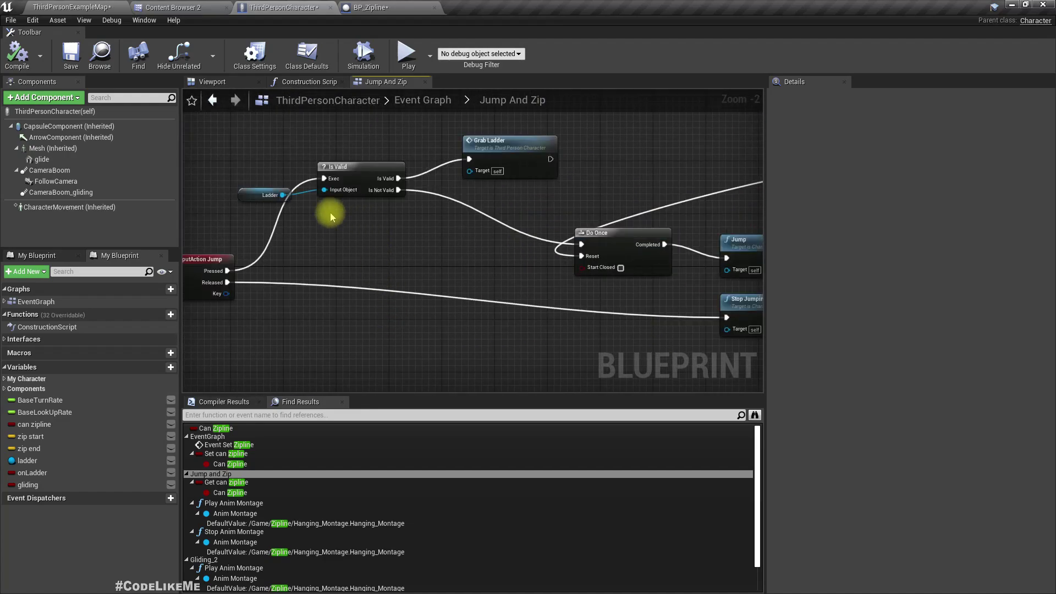
scroll(308, 203, up, 2)
drag(410, 224, 412, 223)
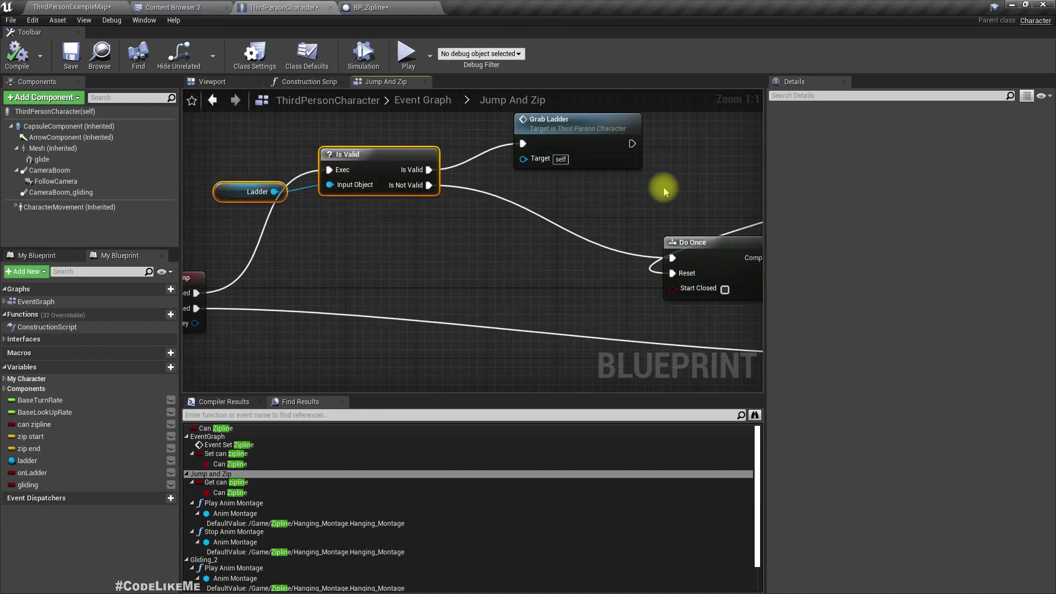
right_drag(615, 154, 558, 239)
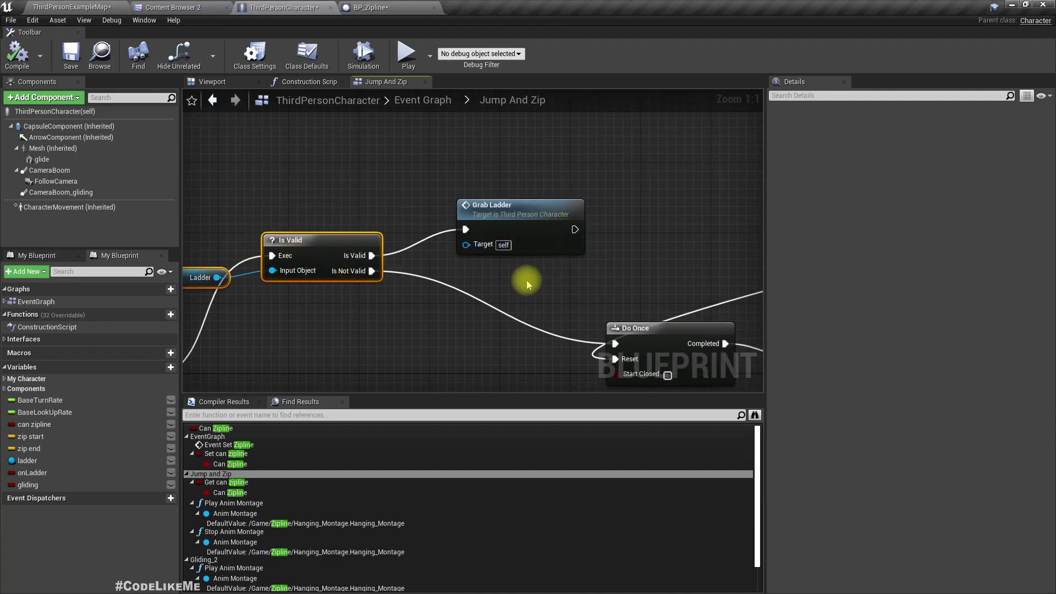
click(660, 237)
right_drag(660, 236, 578, 154)
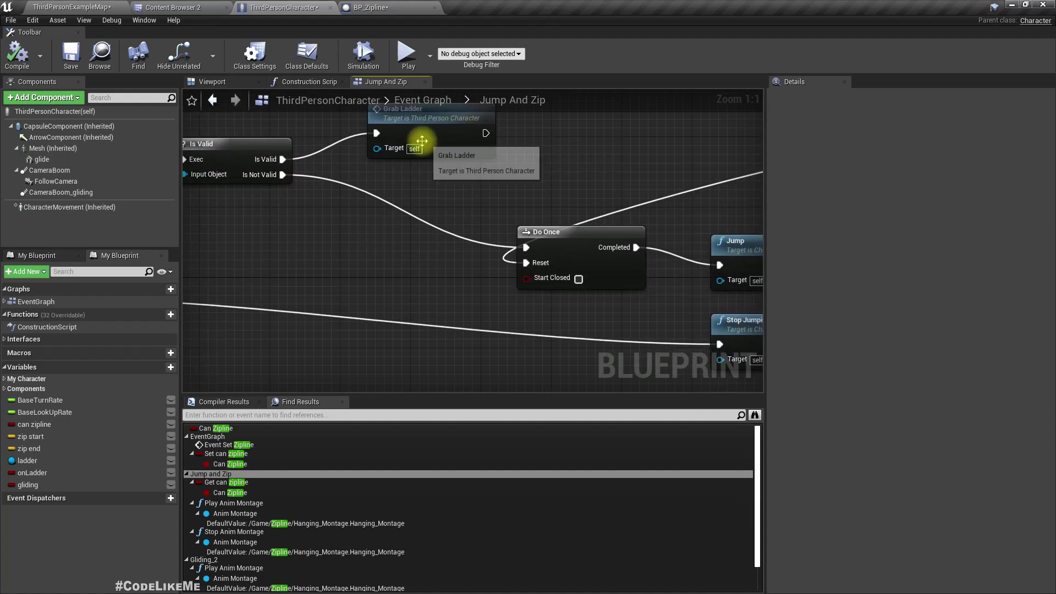
right_drag(424, 146, 501, 302)
click(450, 234)
right_drag(460, 232, 282, 117)
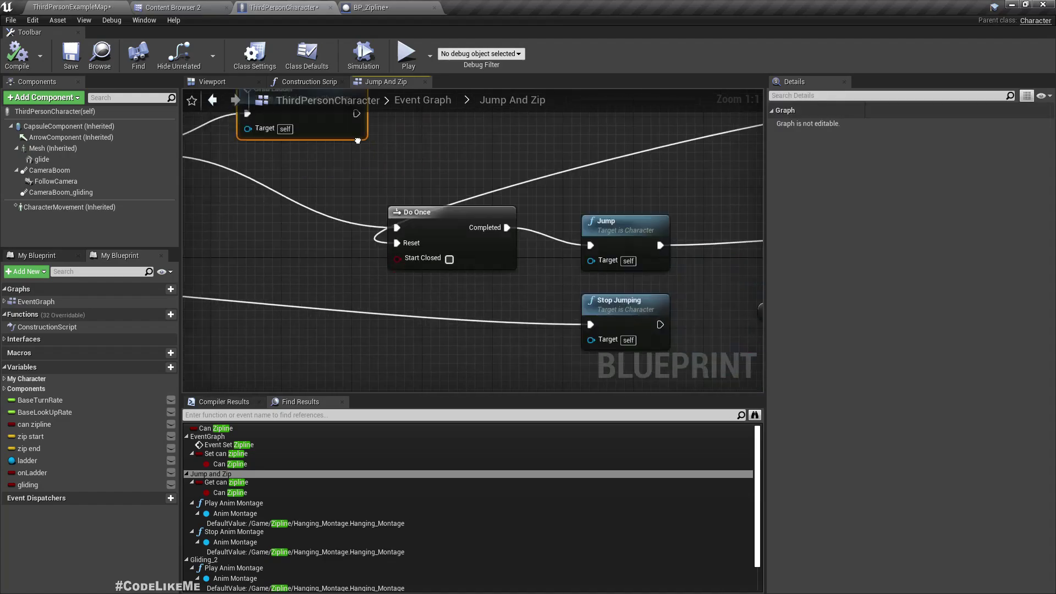
right_drag(339, 147, 236, 231)
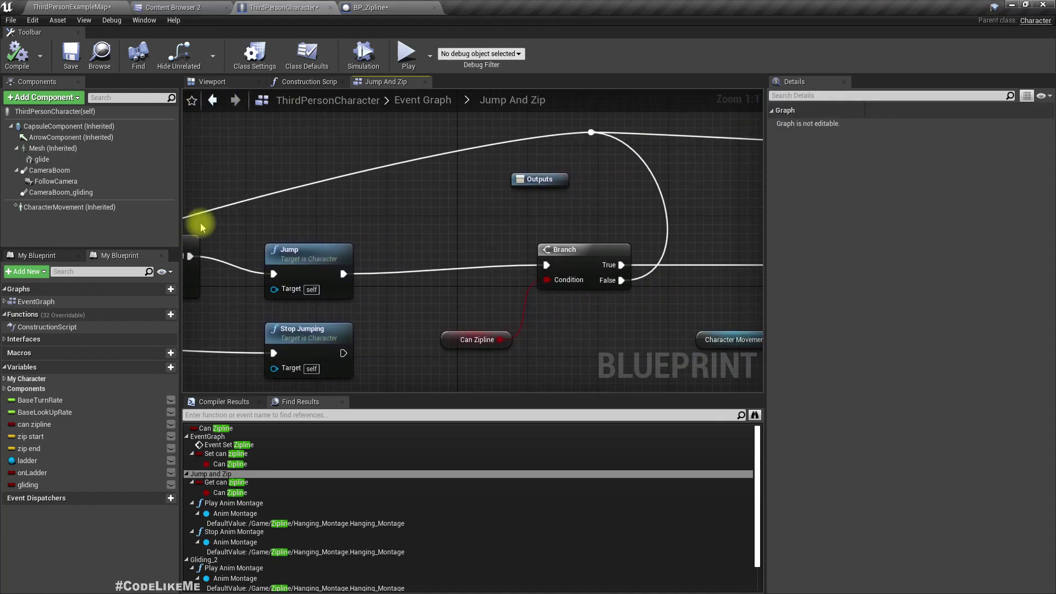
Follow the chain from Branch and Can Zipline through Set Movement Mode to Move Component To
drag(439, 313, 529, 359)
right_drag(529, 358, 639, 320)
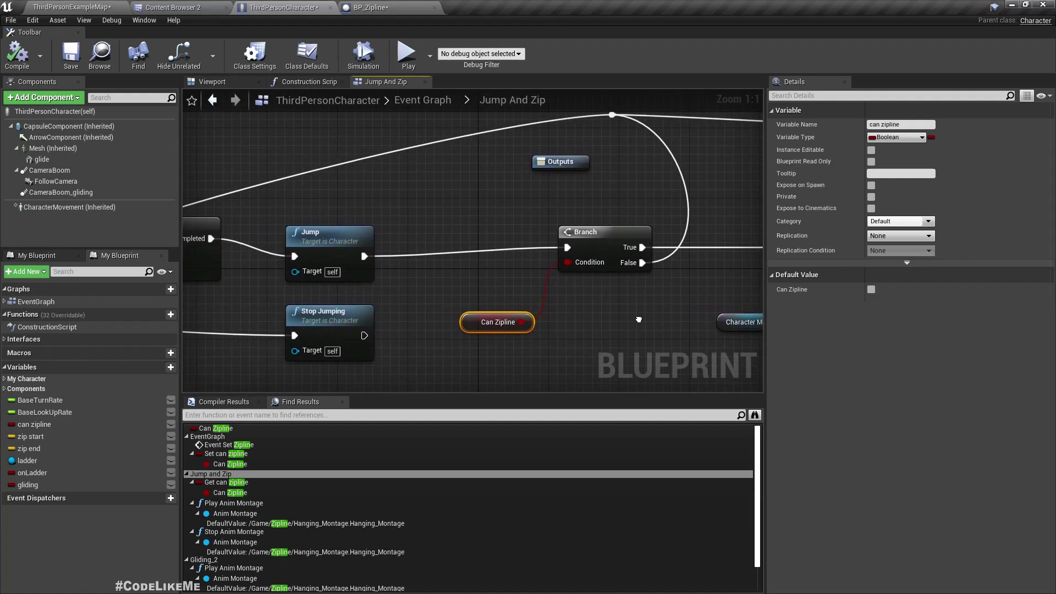
right_drag(459, 224, 624, 215)
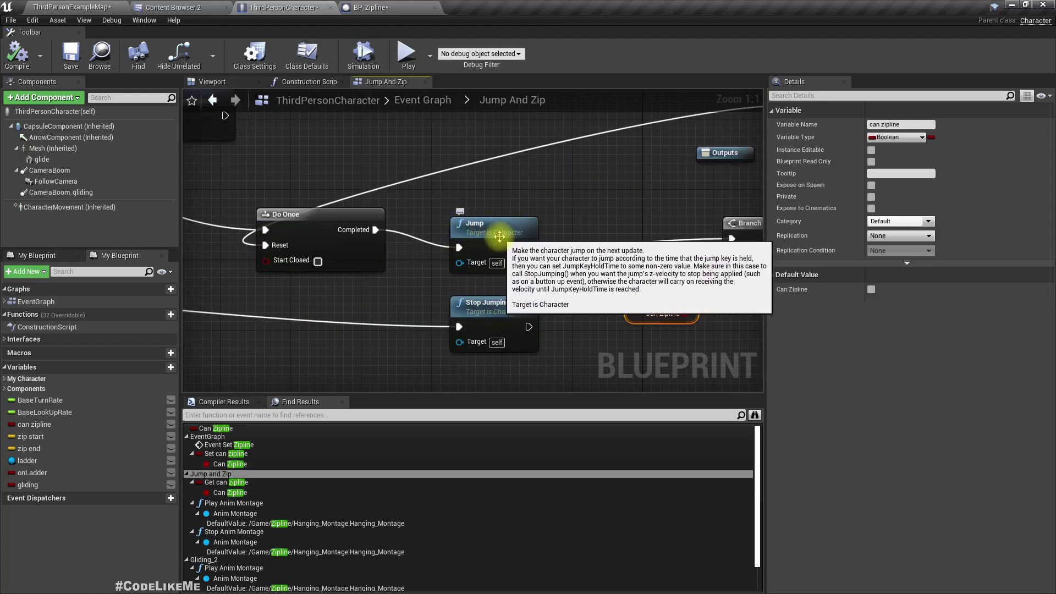
right_drag(586, 267, 347, 264)
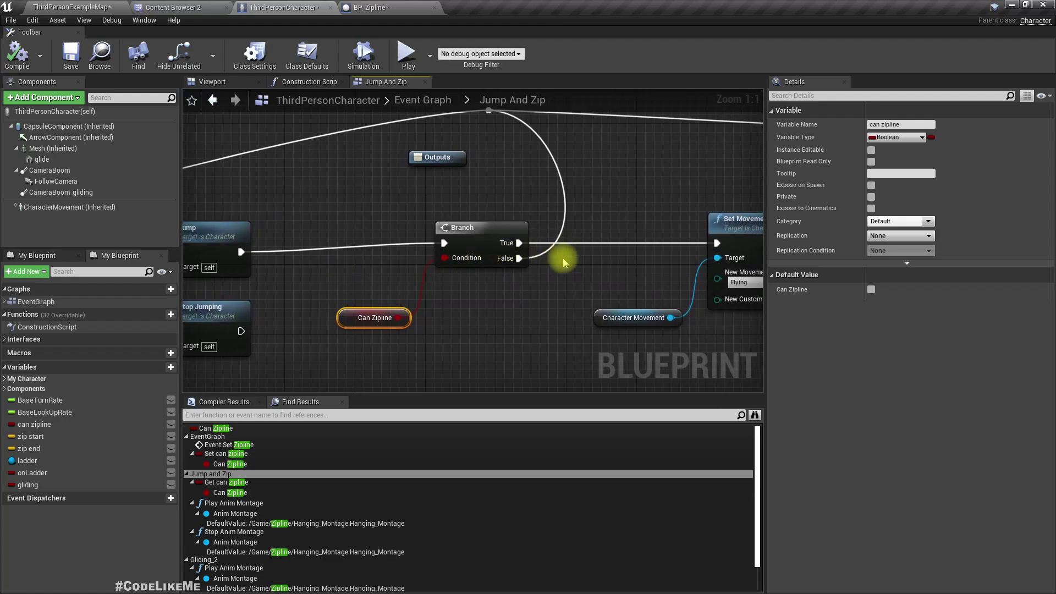
right_drag(564, 264, 524, 275)
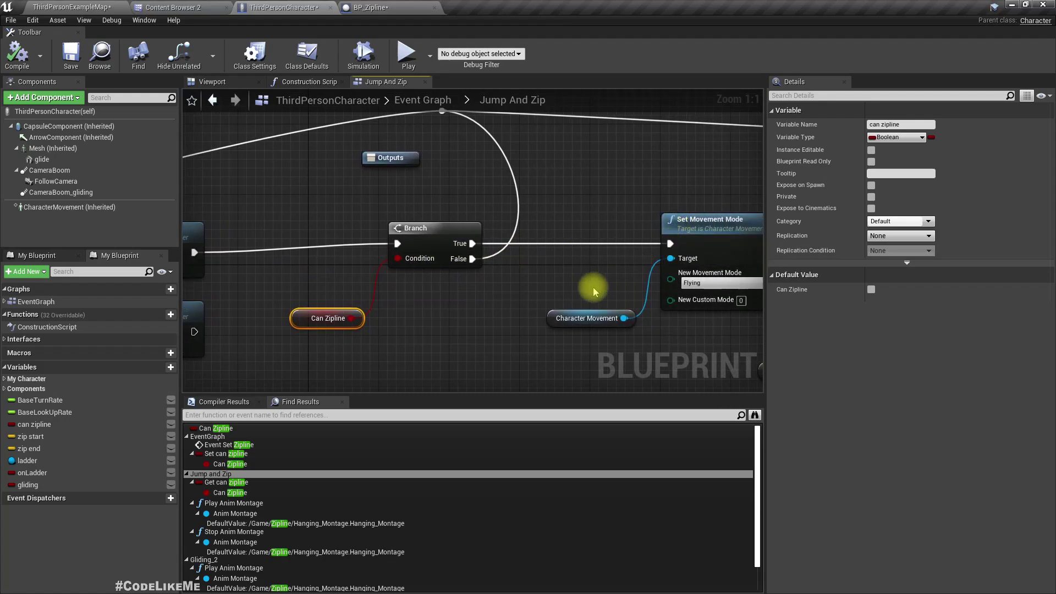
right_drag(593, 290, 350, 280)
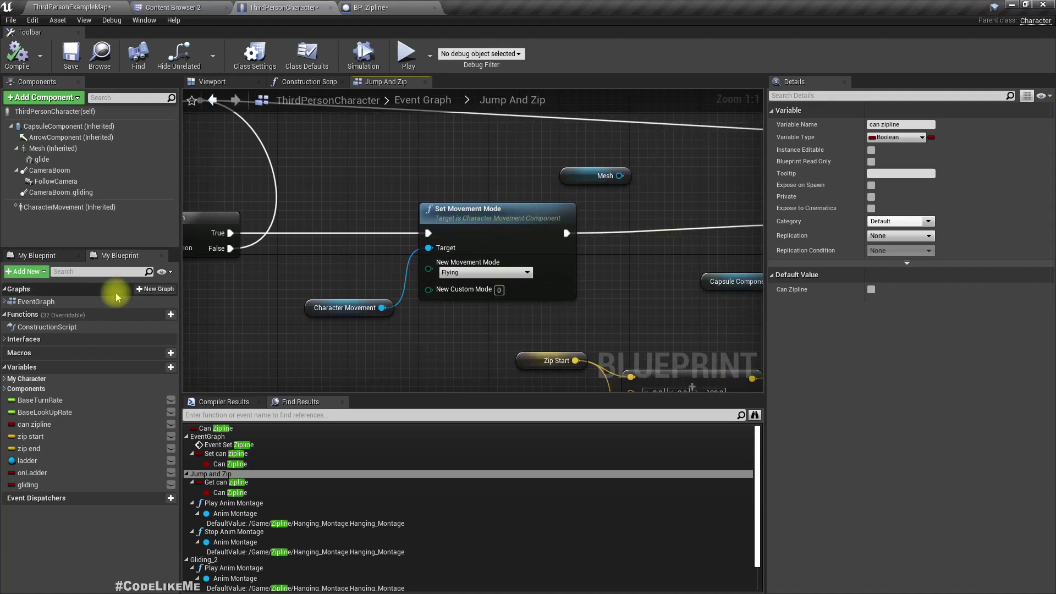
right_drag(198, 305, 360, 286)
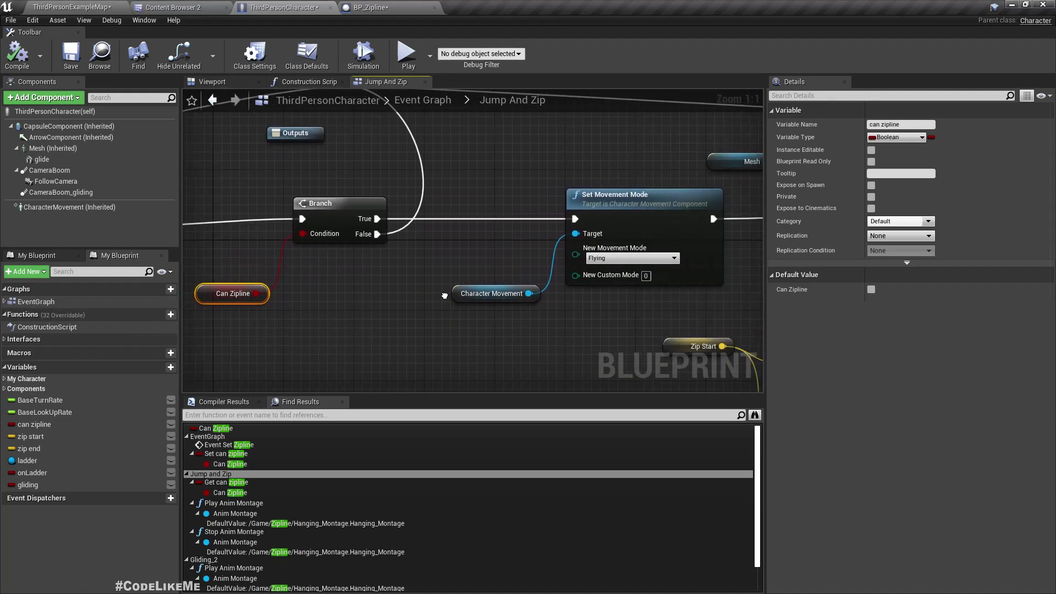
right_drag(621, 306, 369, 278)
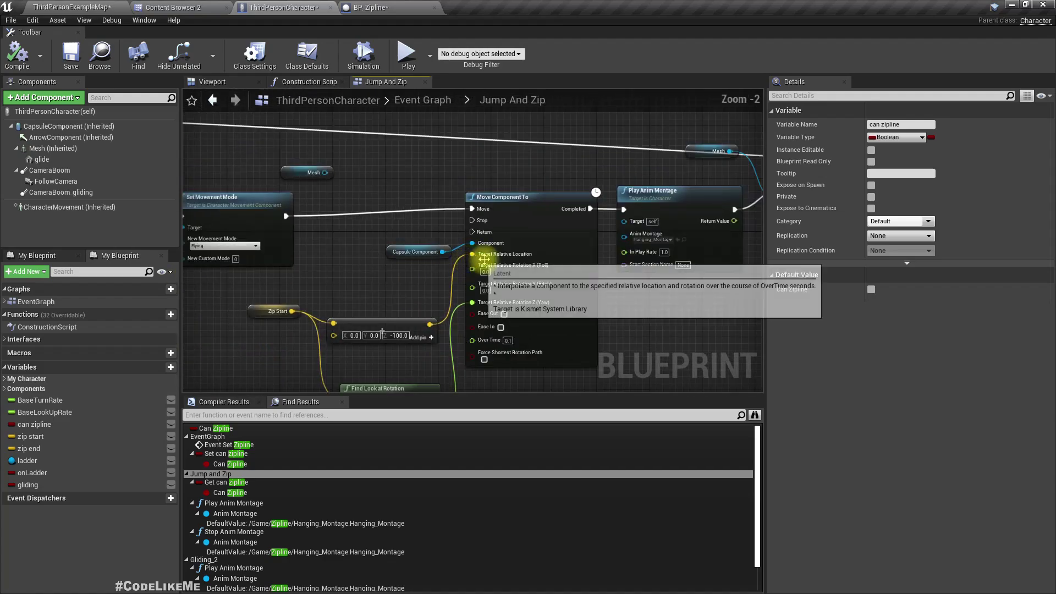
scroll(503, 267, down, 2)
scroll(407, 263, down, 2)
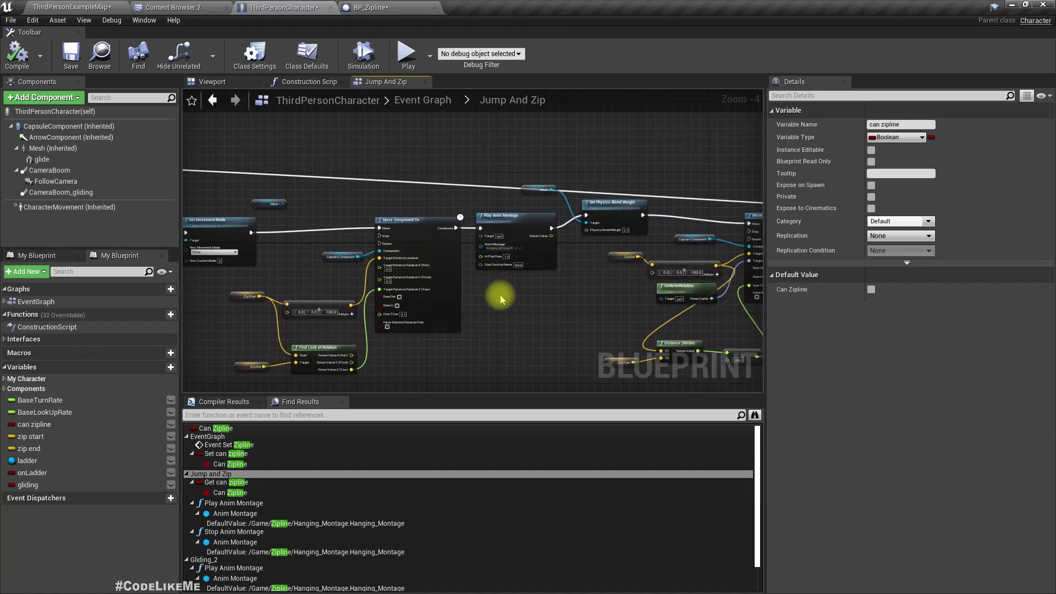
right_drag(501, 298, 437, 295)
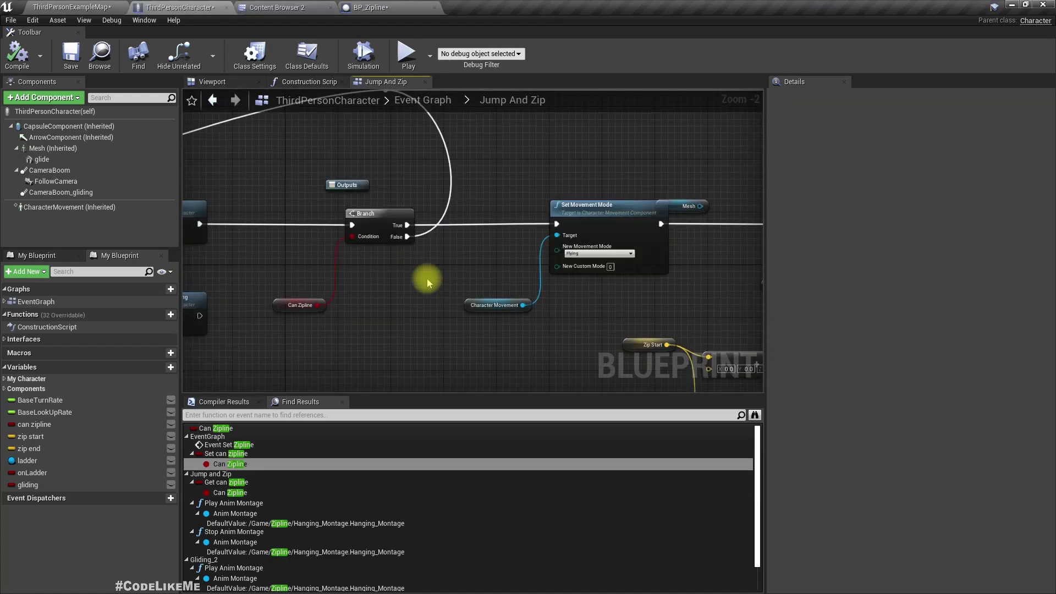
right_drag(551, 166, 400, 218)
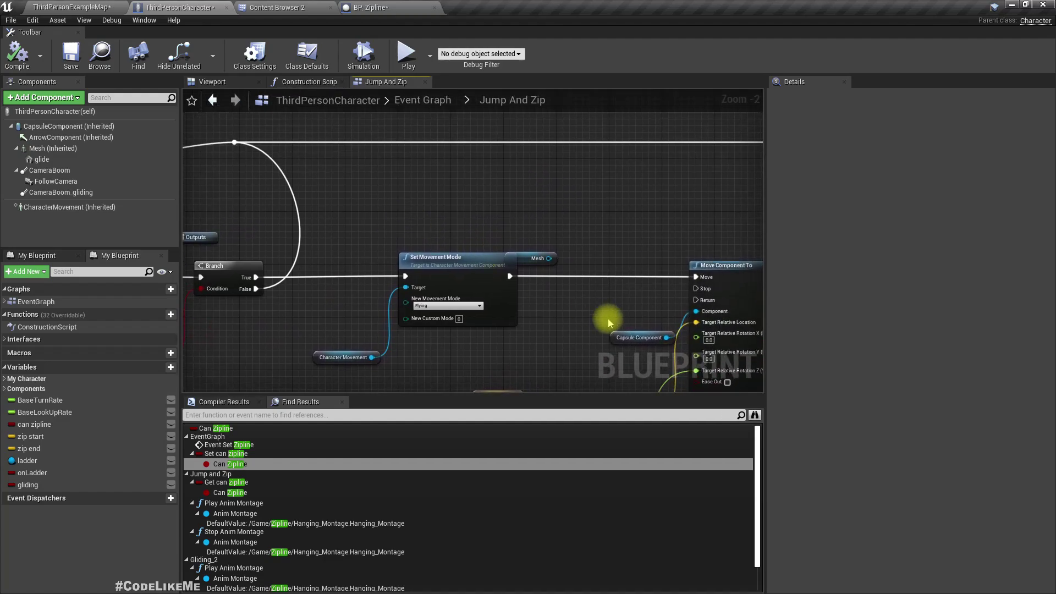
Delete the stray Mesh getter node near Move Component To
click(537, 259)
key(Delete)
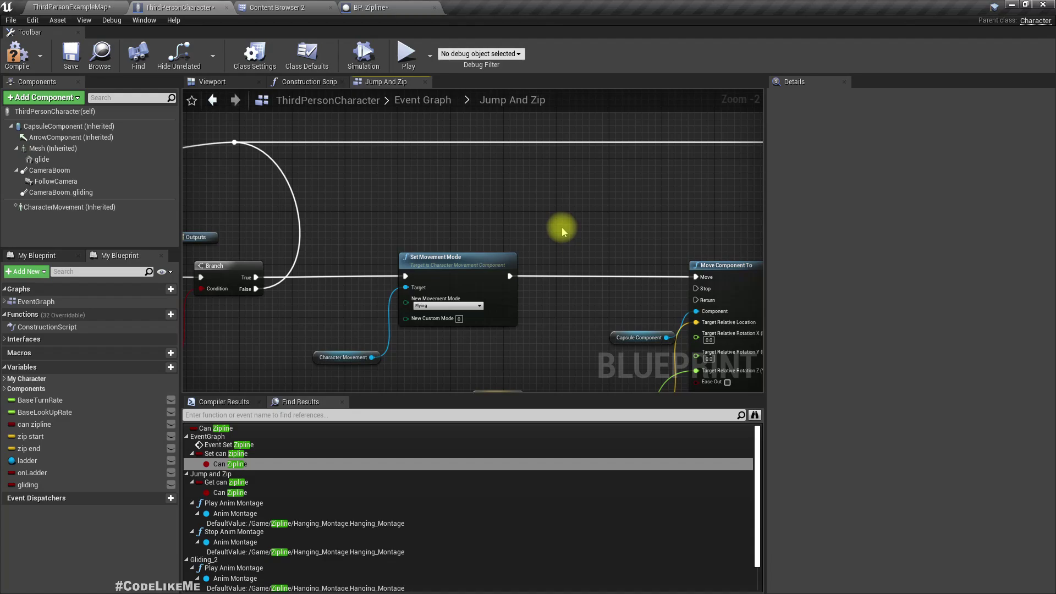
right_drag(444, 196, 572, 146)
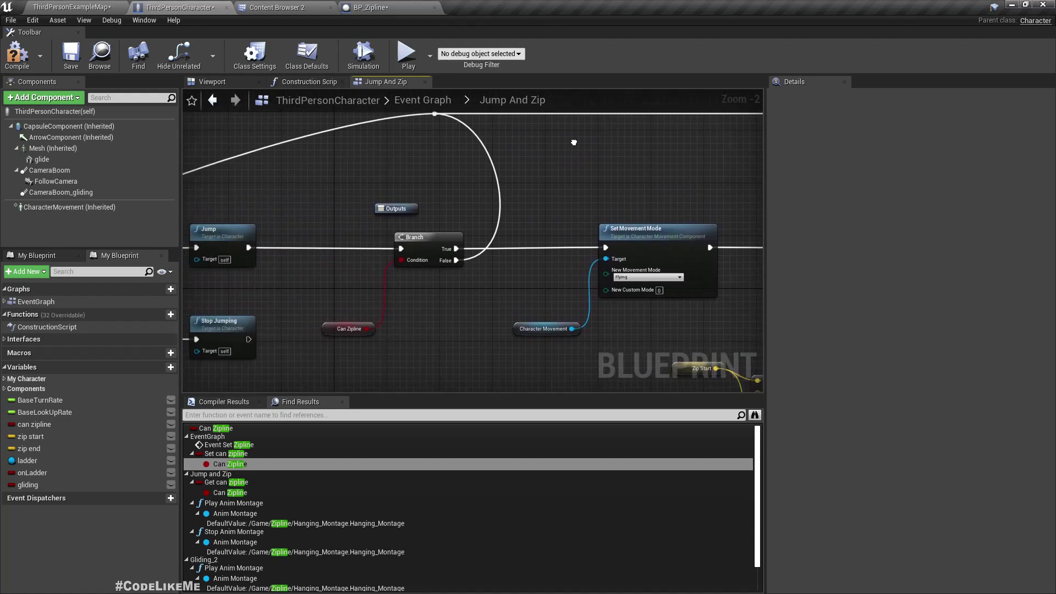
right_drag(479, 316, 354, 286)
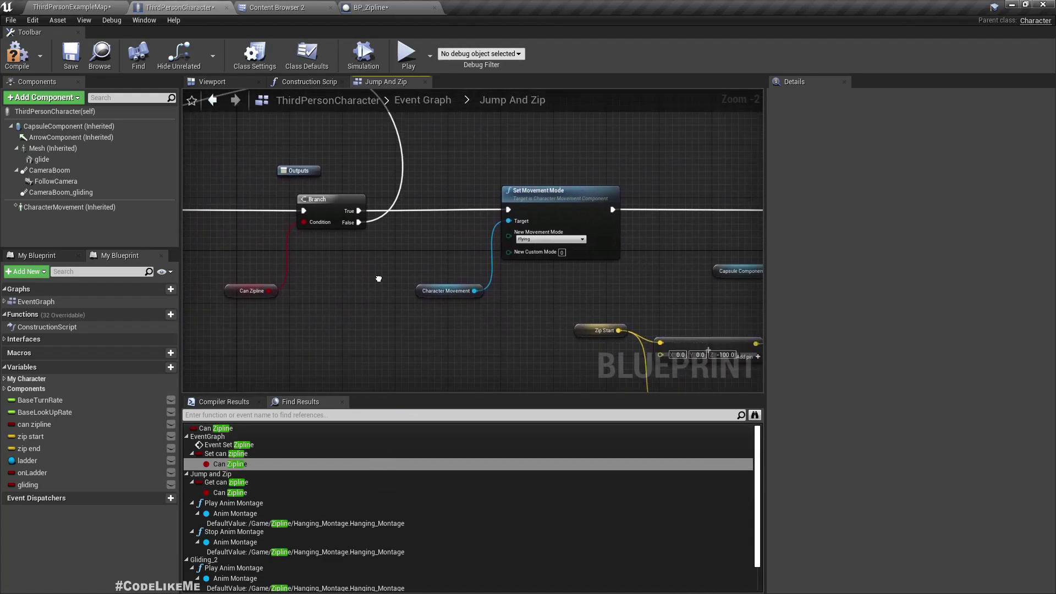
right_drag(489, 249, 245, 225)
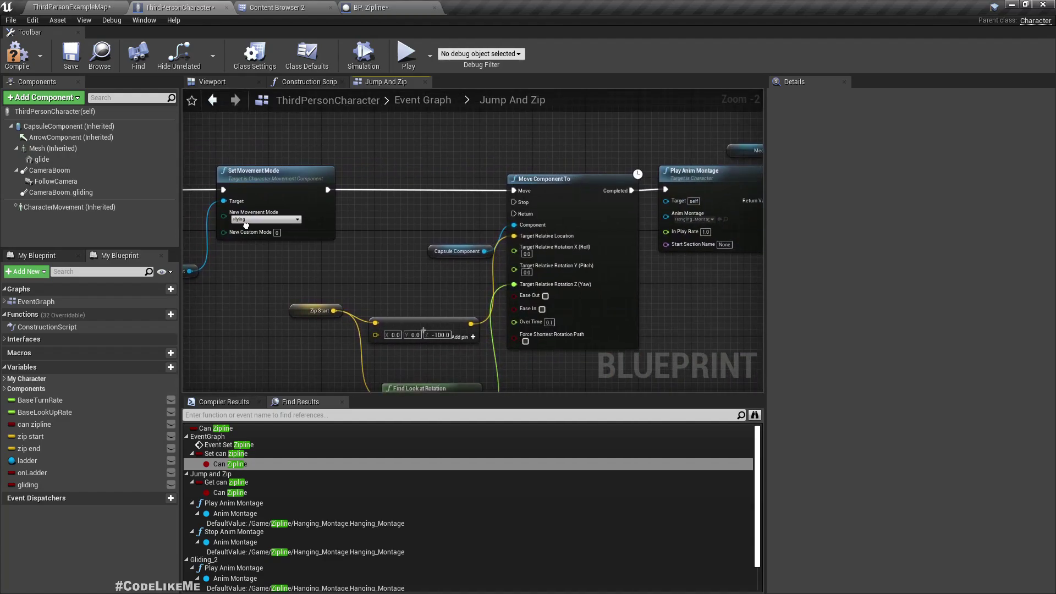
Select the can zipline variable in My Blueprint
click(433, 251)
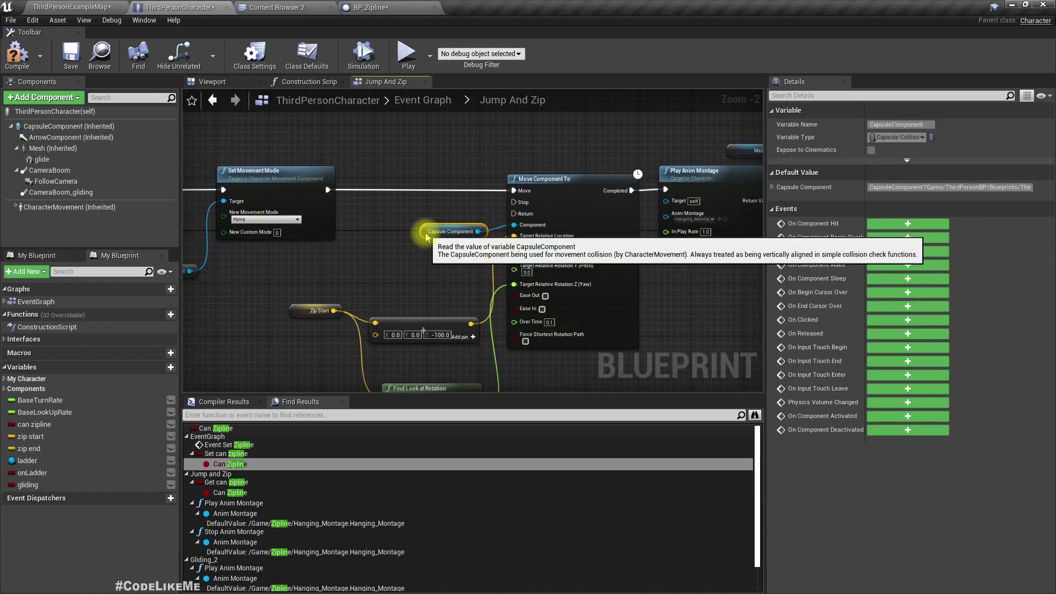
right_drag(433, 251, 693, 287)
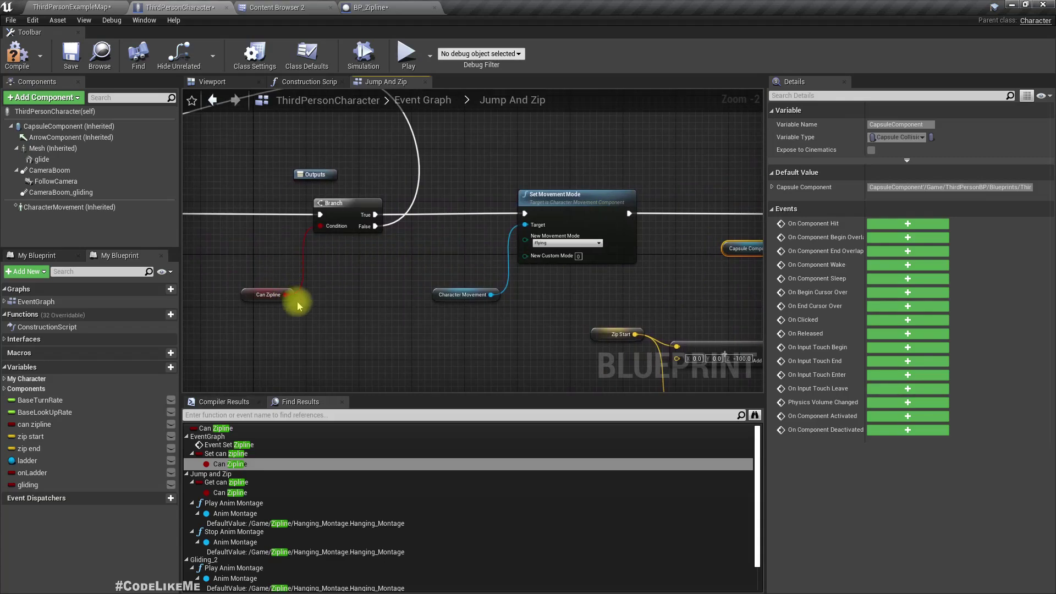
right_drag(190, 325, 246, 322)
click(34, 425)
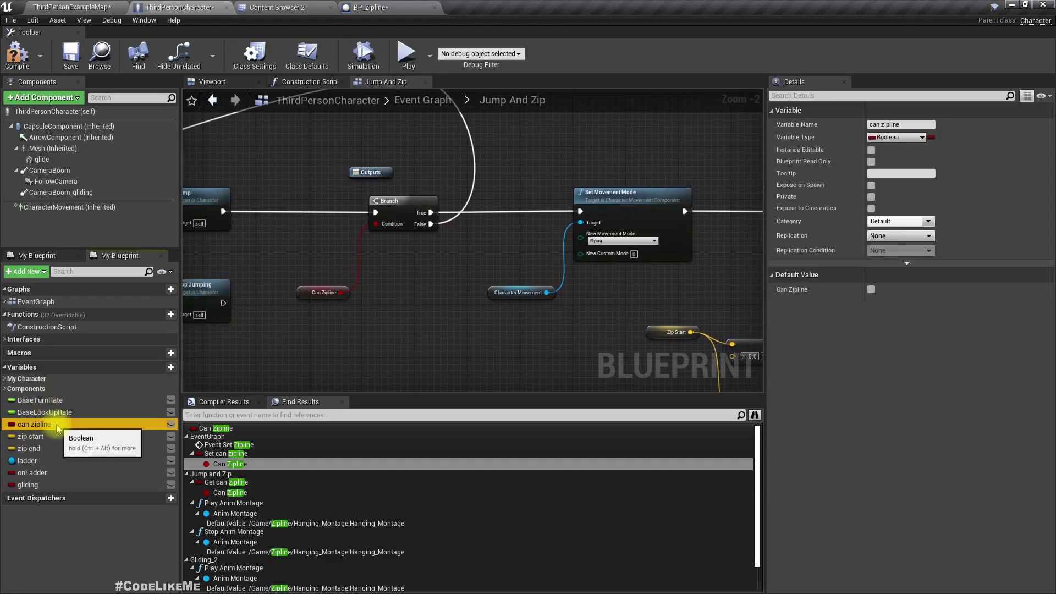
text(onZipline)
Duplicate can zipline as onZipline and move it just above zip start
key(ctrl+w)
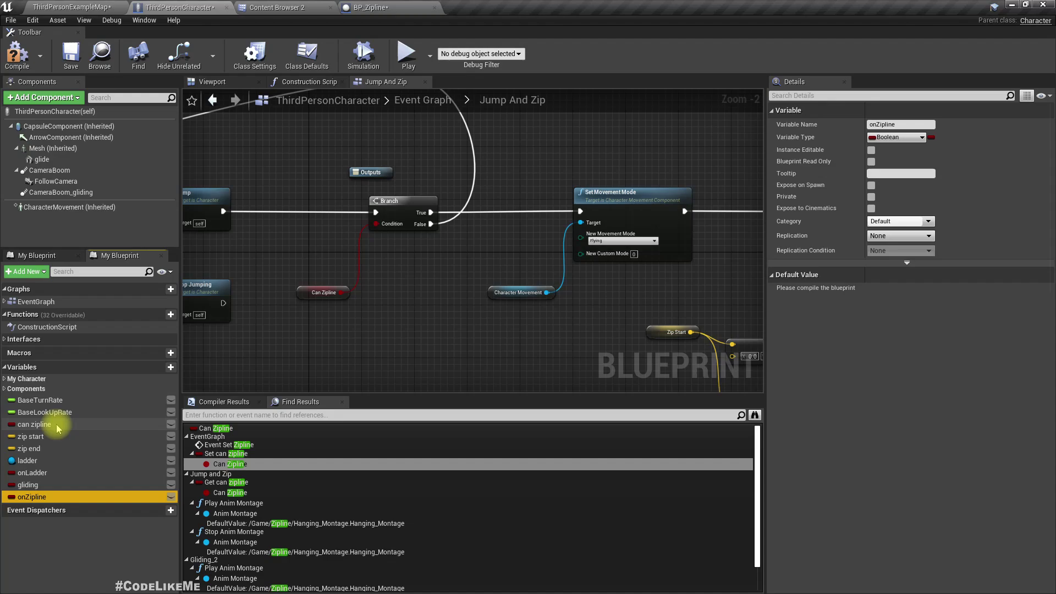
mouse_move(36, 499)
drag(29, 496, 30, 437)
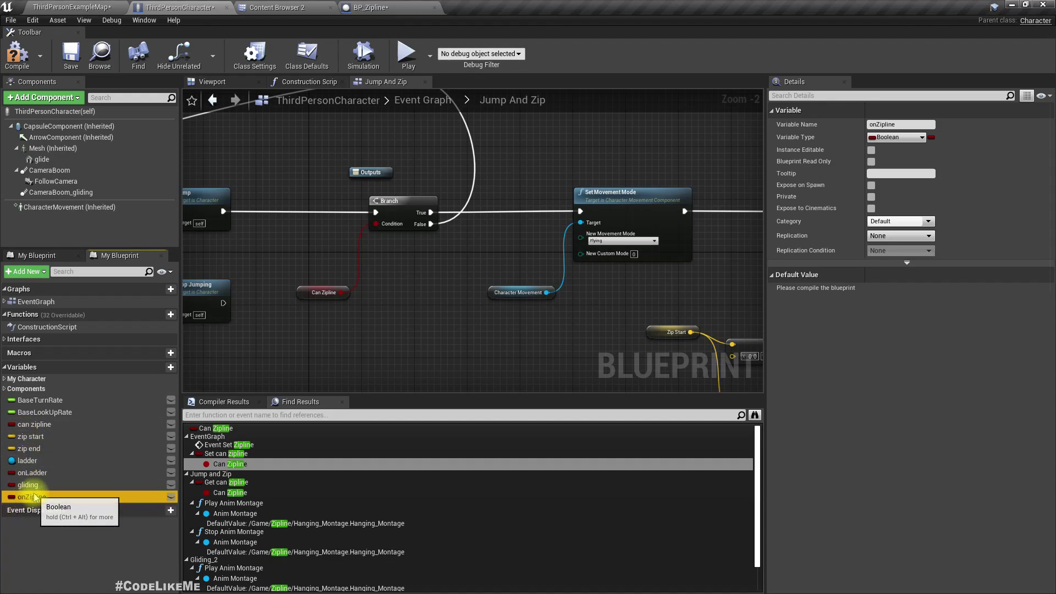
drag(46, 426, 37, 436)
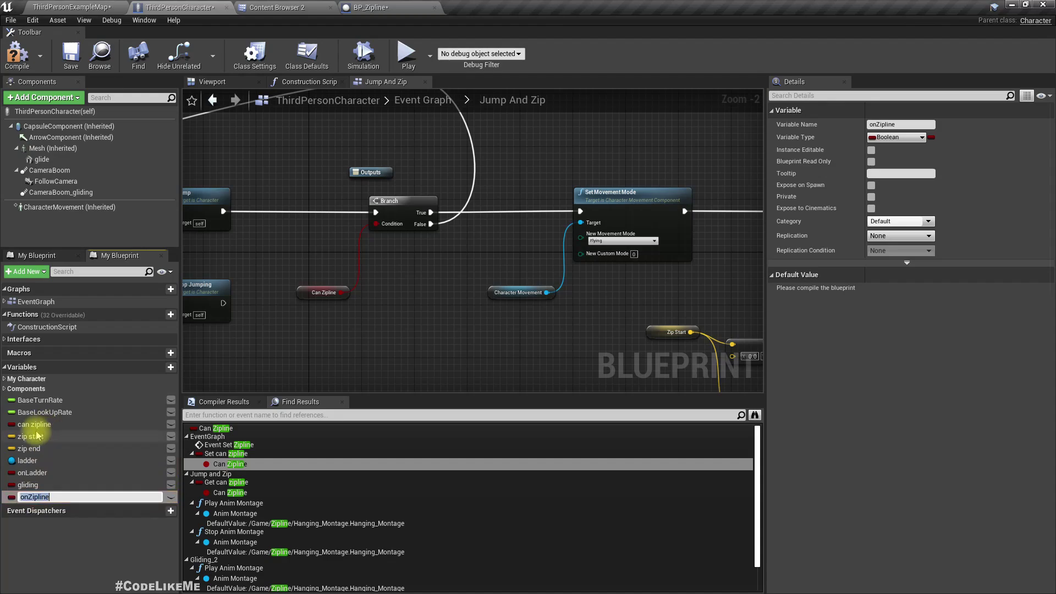
mouse_move(33, 497)
mouse_down()
mouse_move(47, 438)
mouse_move(38, 440)
mouse_up()
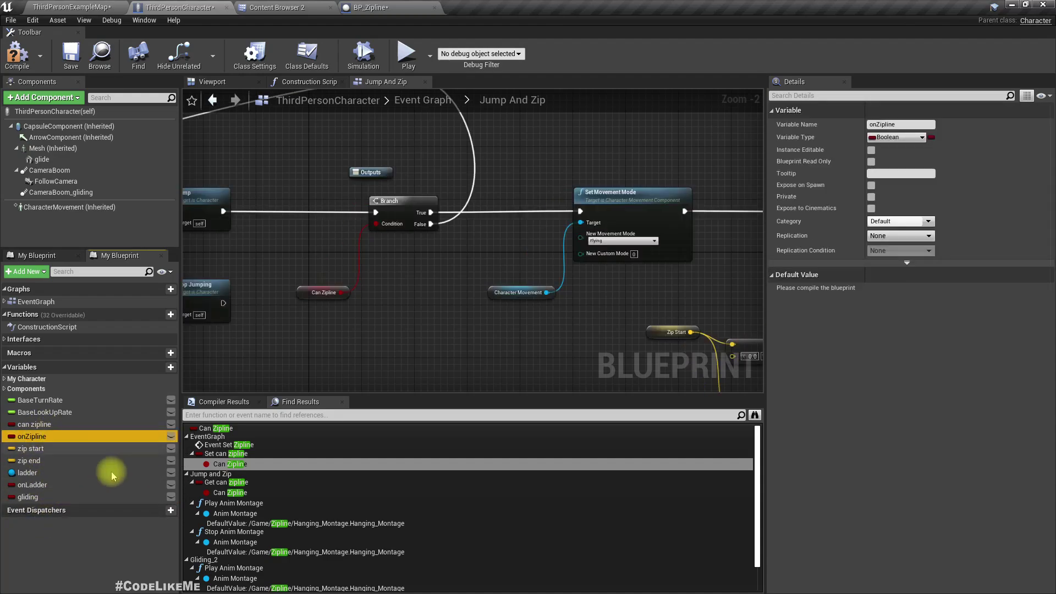
Rename the can zipline variable to canZipline
click(38, 426)
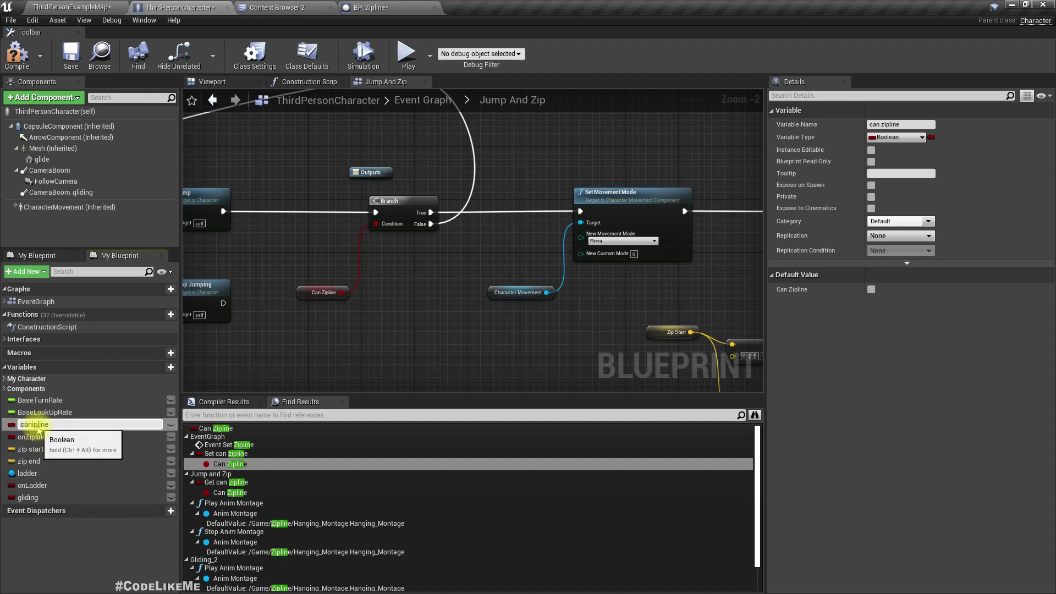
text(Z)
key(Return)
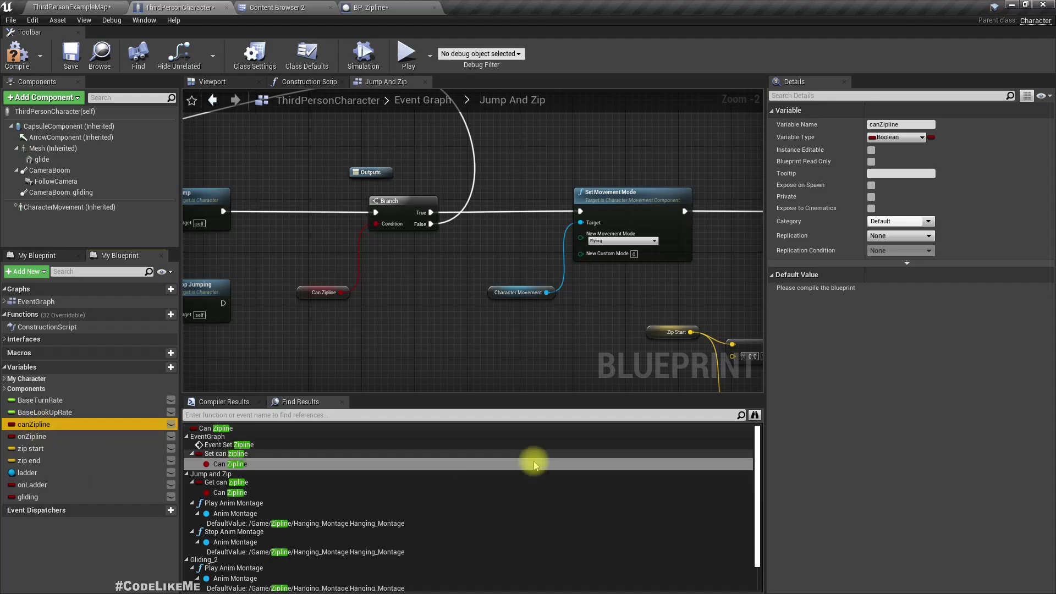
mouse_move(653, 269)
right_down()
mouse_move(274, 319)
mouse_move(471, 323)
right_up()
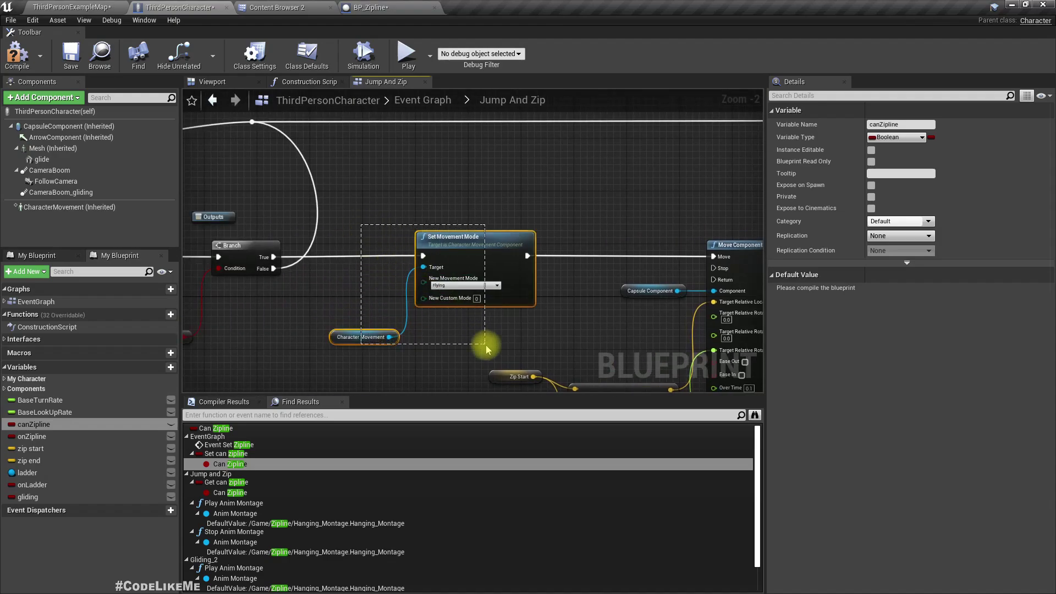
Add a SET On Zipline node off the Branch True output, ahead of Set Movement Mode
drag(487, 350, 486, 347)
right_drag(479, 295, 528, 305)
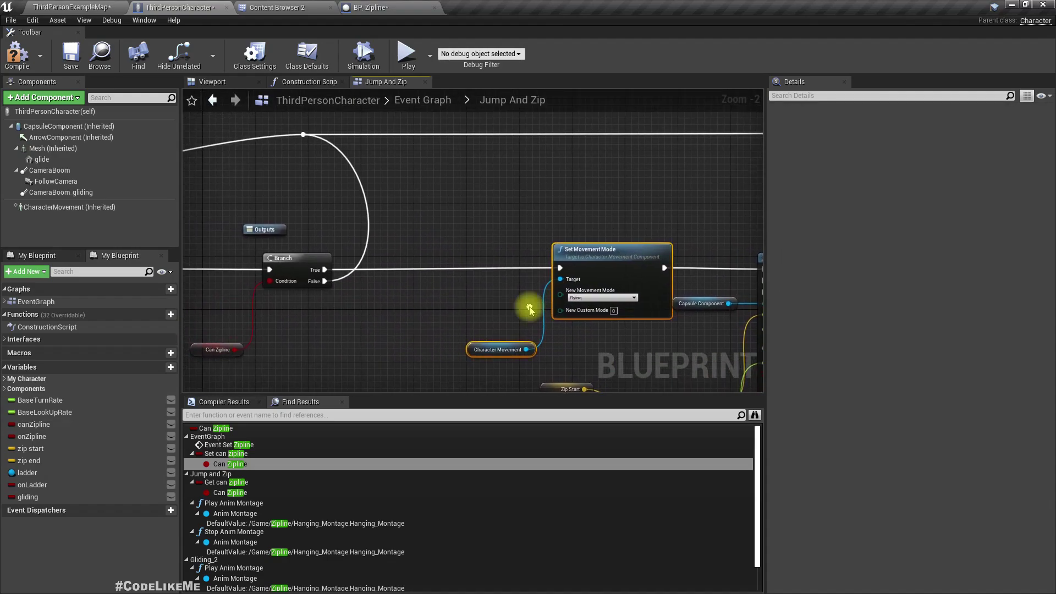
mouse_move(324, 269)
mouse_down()
mouse_move(413, 266)
mouse_move(395, 275)
mouse_up()
text(set can z)
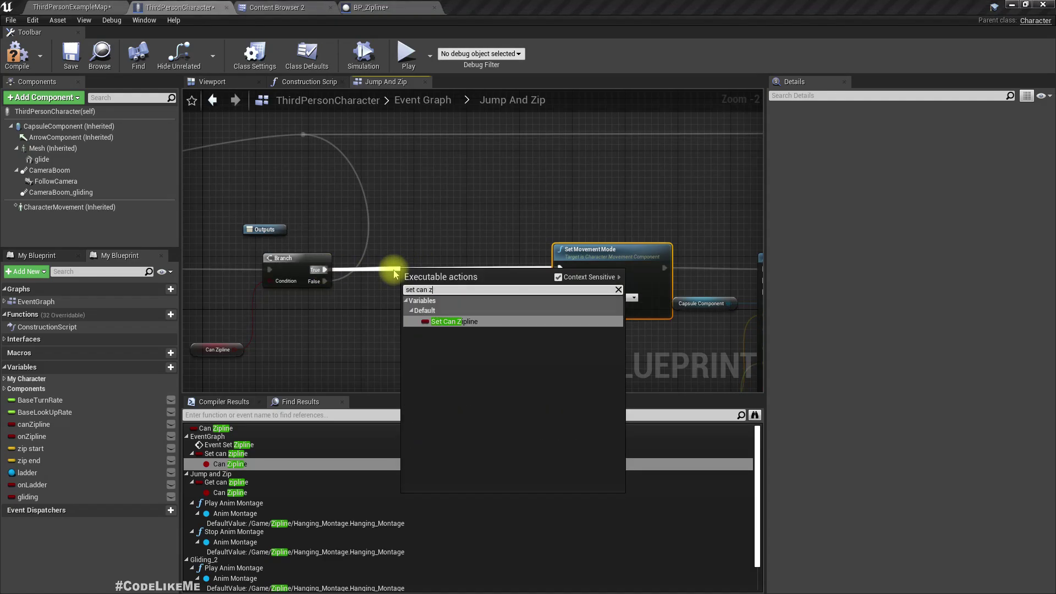
key(BackSpace)
key(BackSpace)
key(BackSpace)
text(on zip)
key(Down)
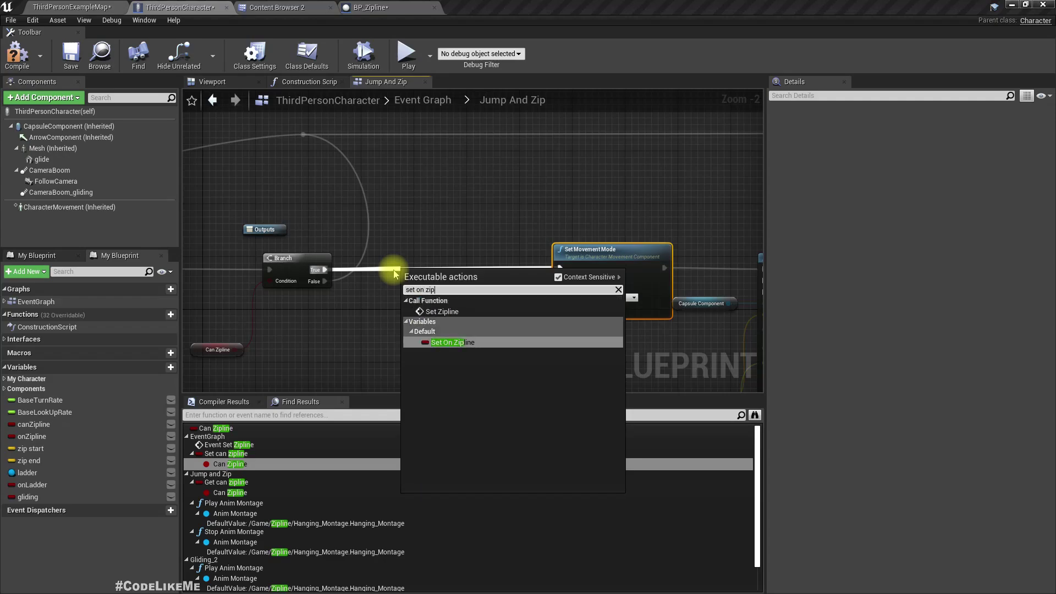
key(Return)
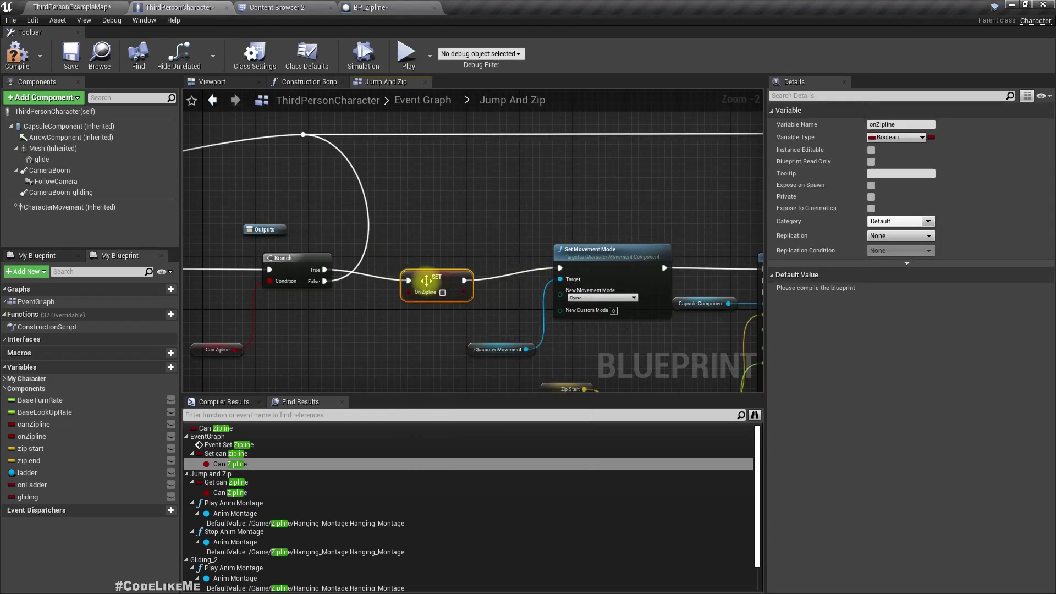
drag(427, 281, 438, 267)
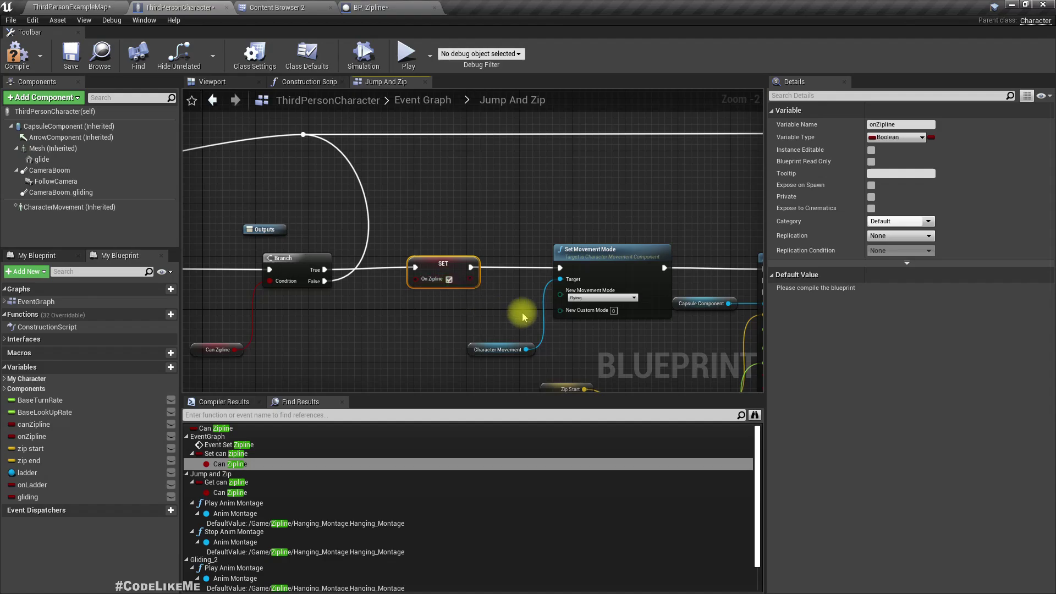
Pan past Play Anim Montage and Stop Anim Montage to centre Move Component To
right_drag(523, 316, 306, 300)
scroll(306, 300, down, 3)
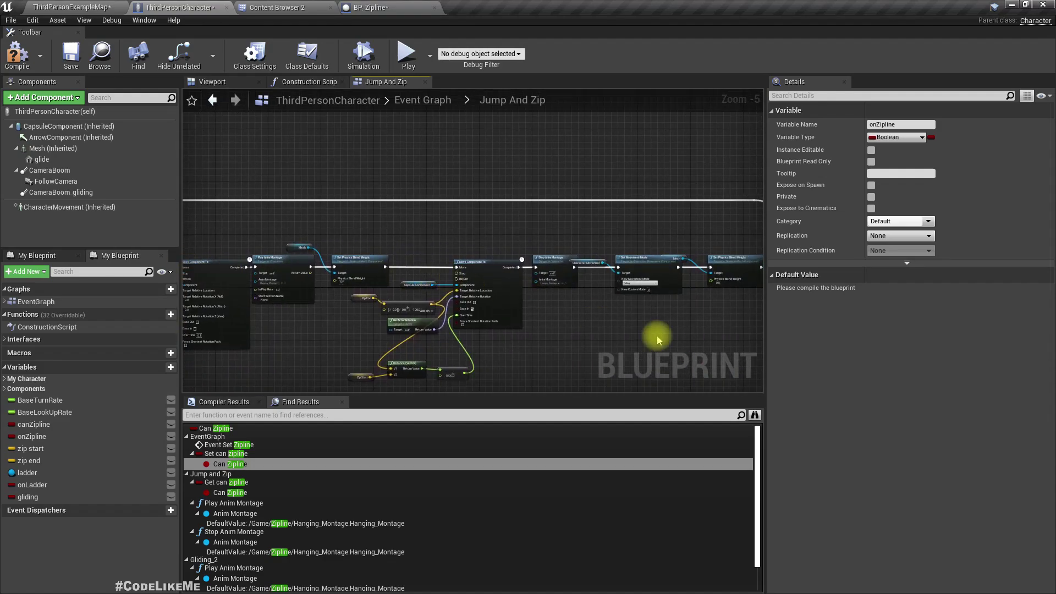
scroll(479, 276, up, 2)
scroll(484, 270, up, 1)
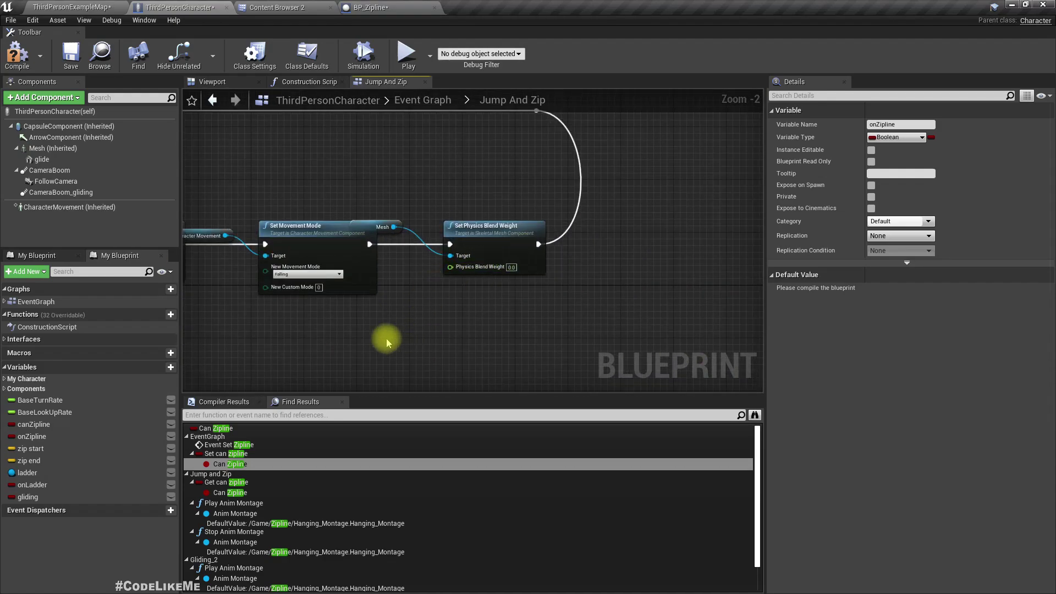
mouse_move(382, 334)
right_down()
mouse_move(551, 322)
mouse_move(282, 350)
right_up()
right_drag(565, 299, 209, 302)
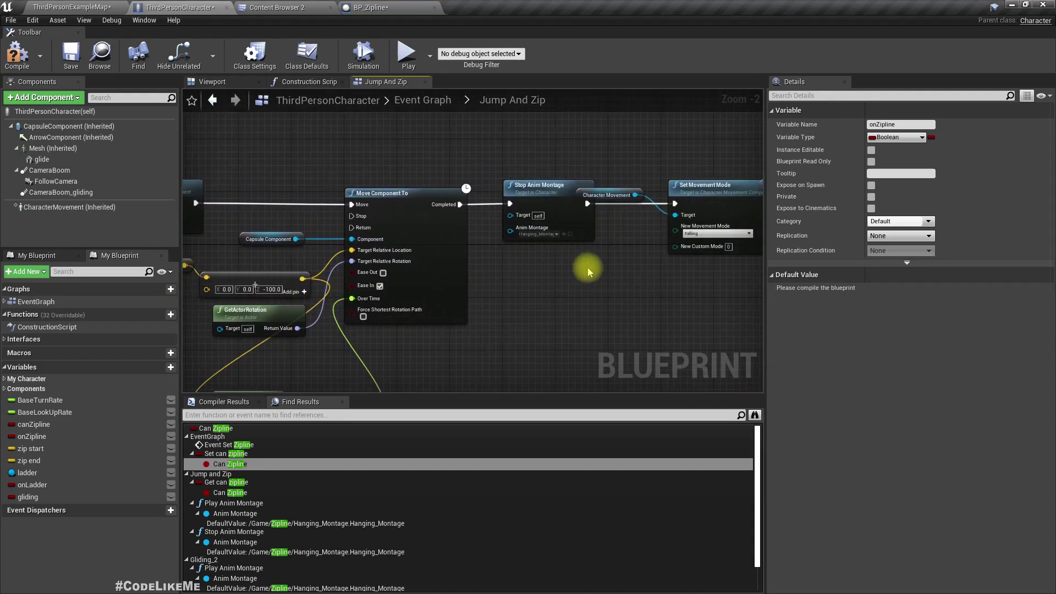
right_drag(448, 212, 291, 230)
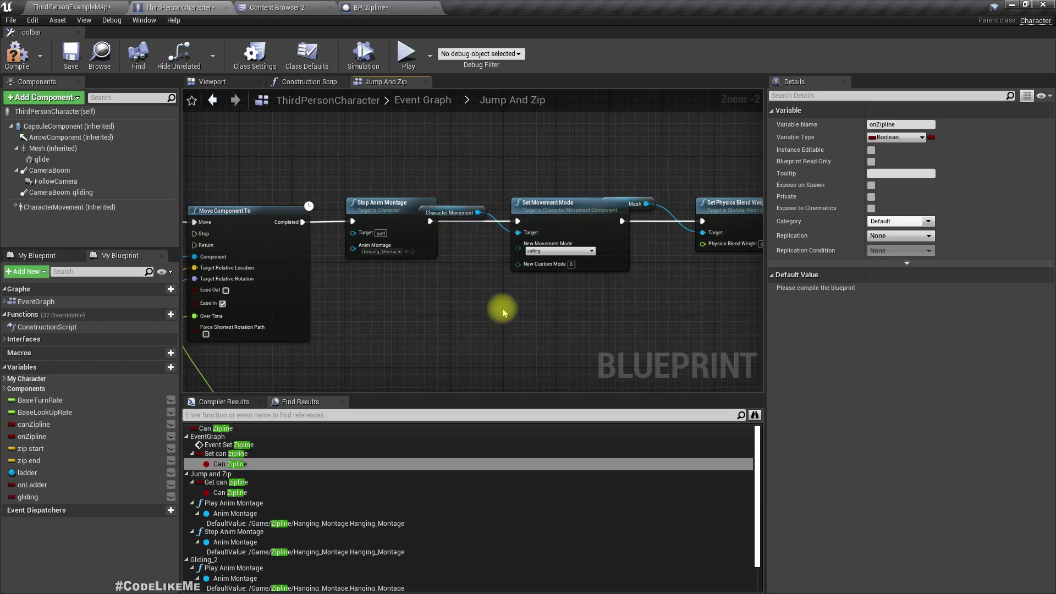
right_drag(506, 312, 700, 323)
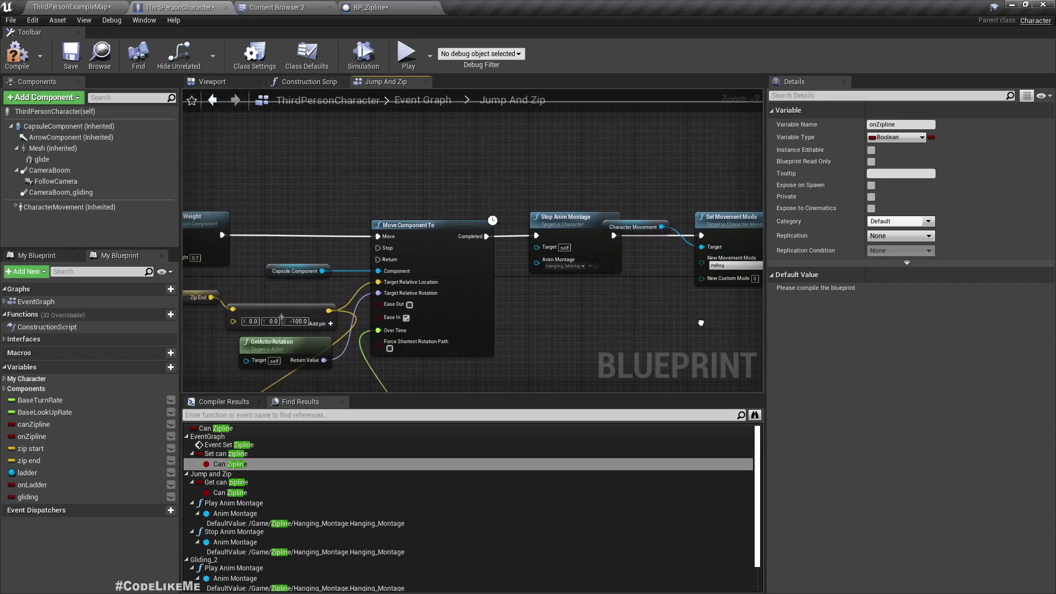
Shift the Mesh and Set Physics Blend Weight nodes right, placing Mesh below the wire
right_drag(701, 323, 763, 303)
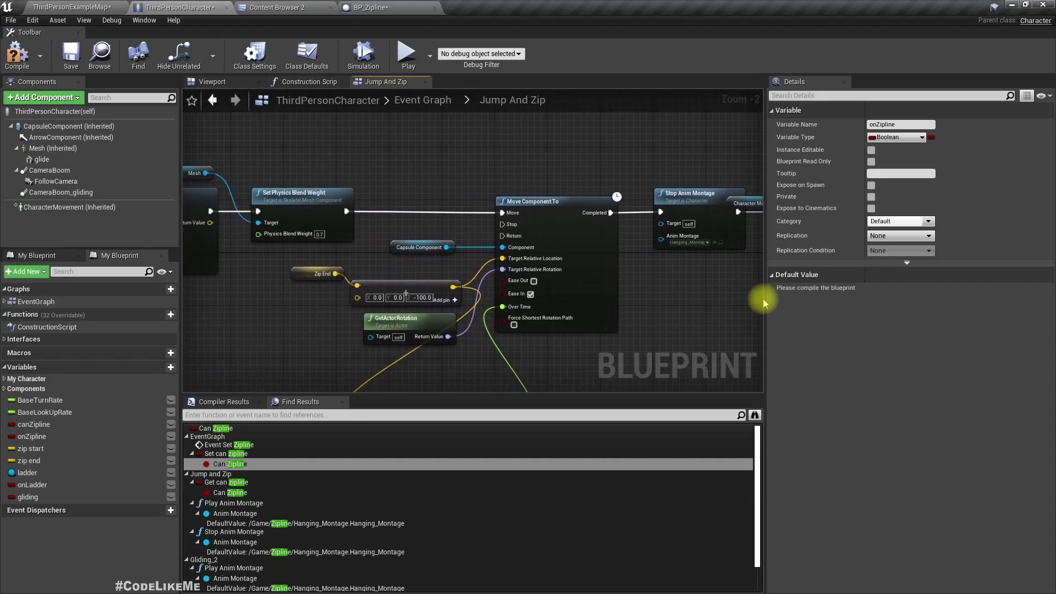
scroll(265, 268, up, 1)
scroll(572, 259, up, 1)
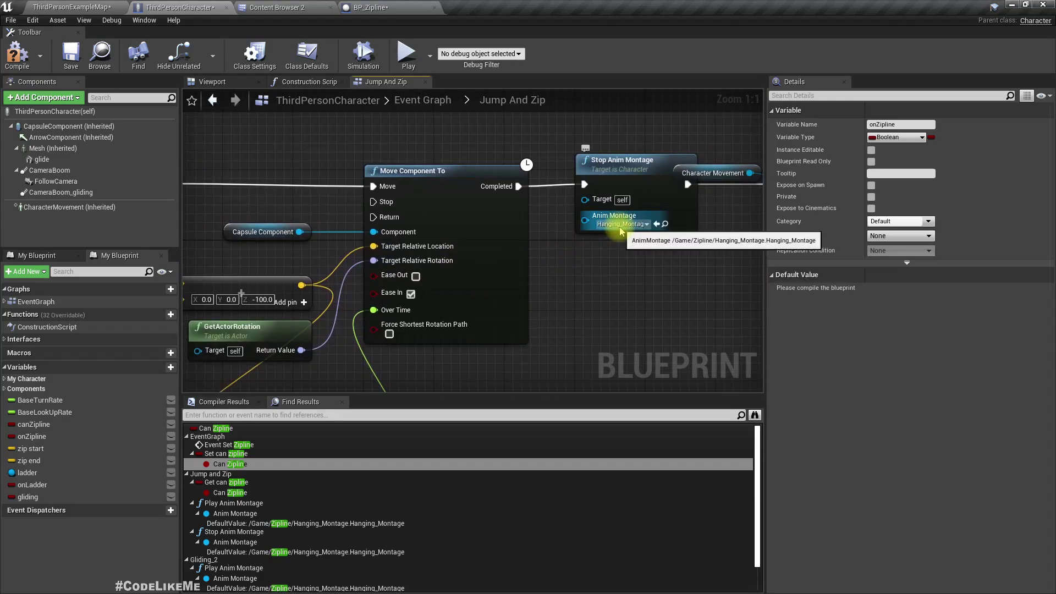
right_drag(633, 289, 314, 296)
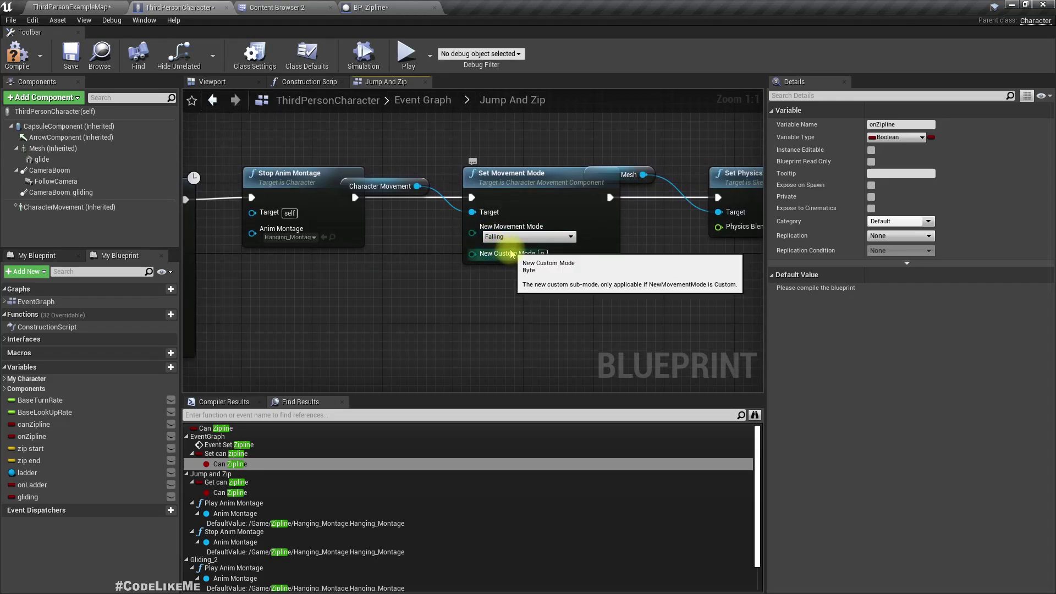
mouse_move(525, 244)
right_down()
mouse_move(578, 325)
mouse_move(586, 274)
right_up()
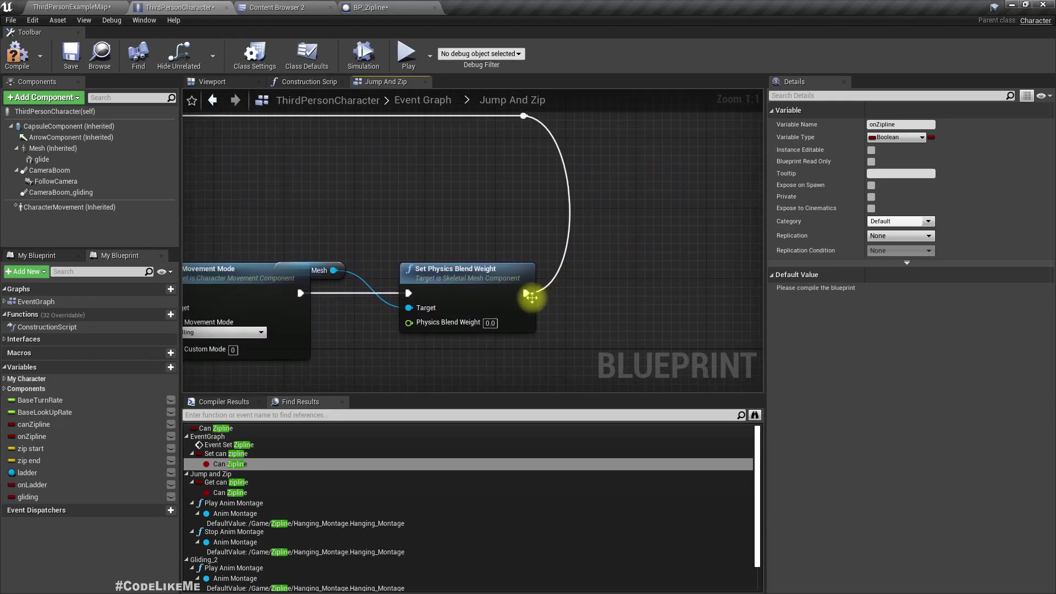
mouse_move(319, 233)
mouse_down()
mouse_move(438, 297)
mouse_move(507, 285)
mouse_up()
mouse_move(508, 281)
right_down()
mouse_move(529, 224)
mouse_move(479, 209)
right_up()
click(479, 209)
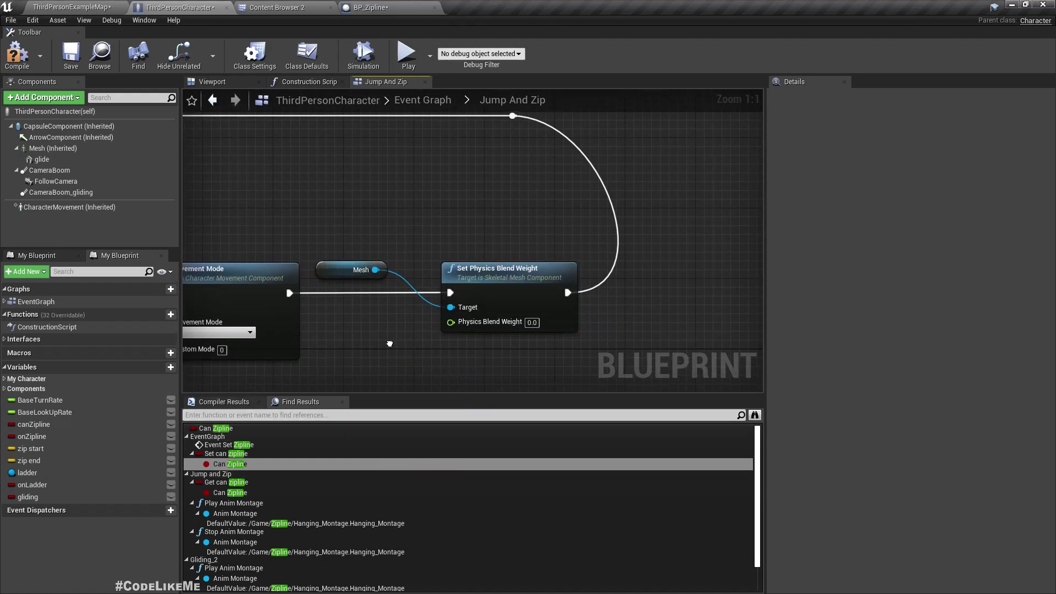
right_drag(392, 340, 410, 326)
drag(371, 250, 381, 305)
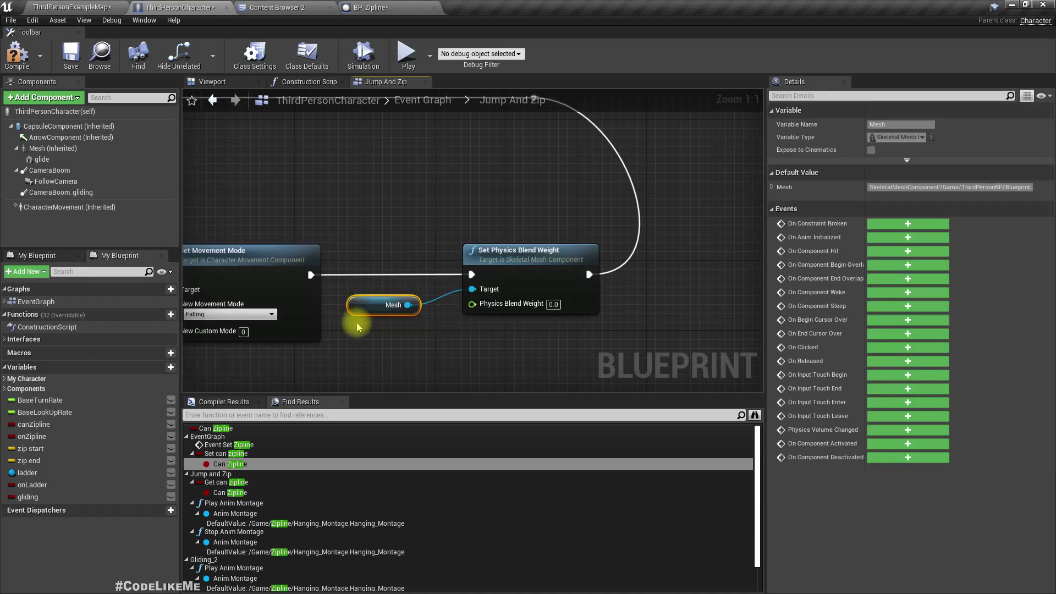
right_drag(679, 314, 564, 332)
Append an unchecked SET On Zipline node after Set Physics Blend Weight
drag(476, 293, 534, 294)
text(se)
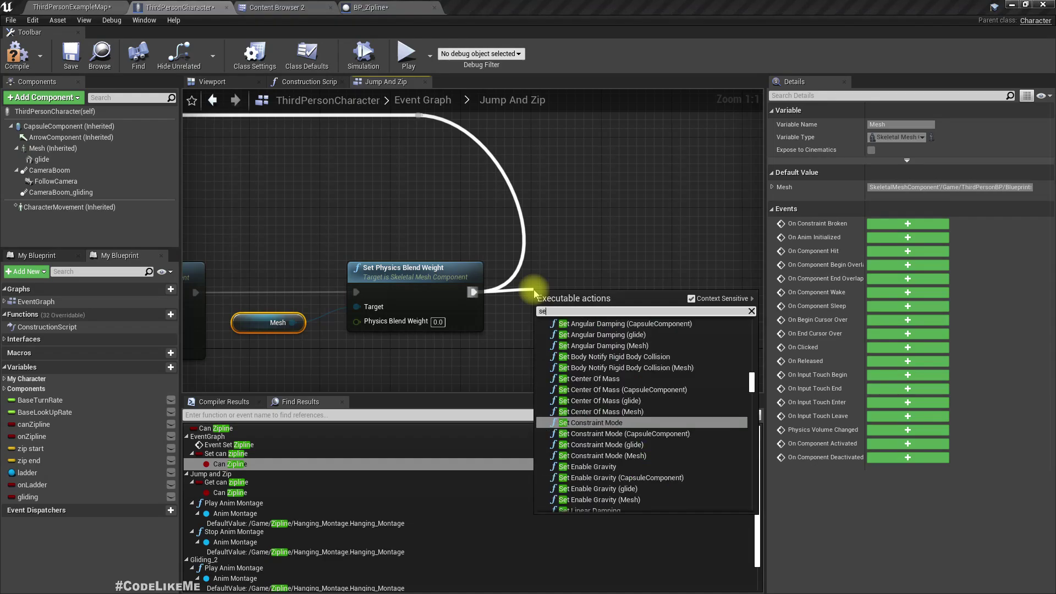
text(t onzip)
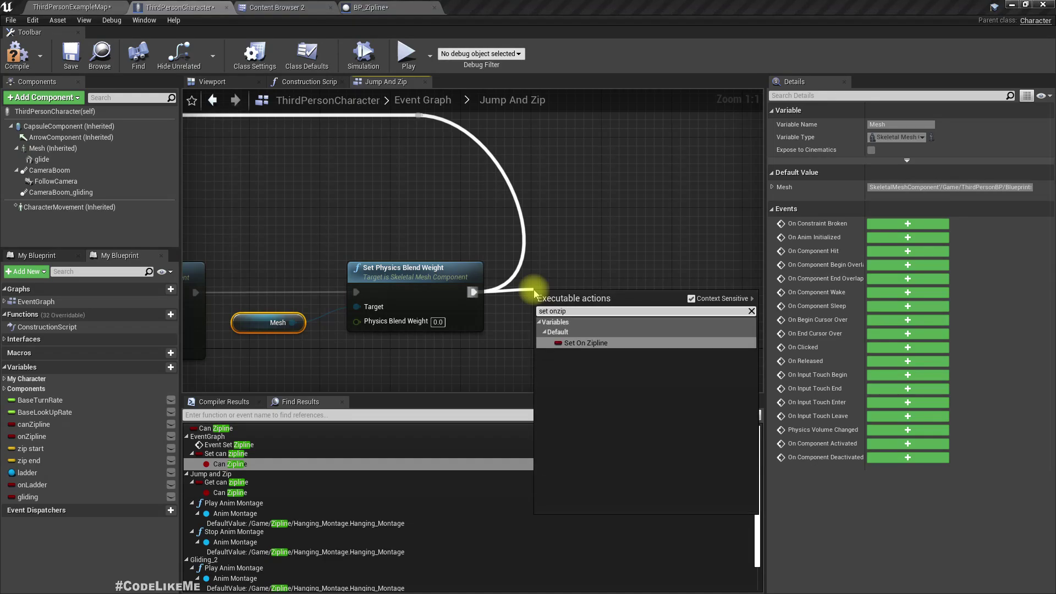
key(Return)
drag(560, 300, 569, 291)
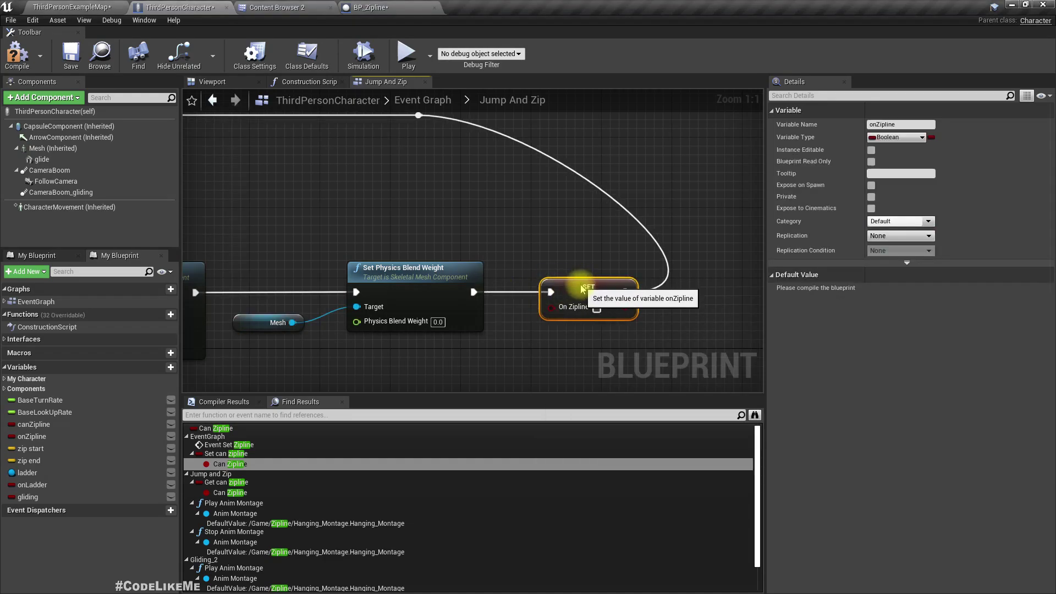
right_drag(454, 238, 619, 247)
right_drag(759, 218, 434, 219)
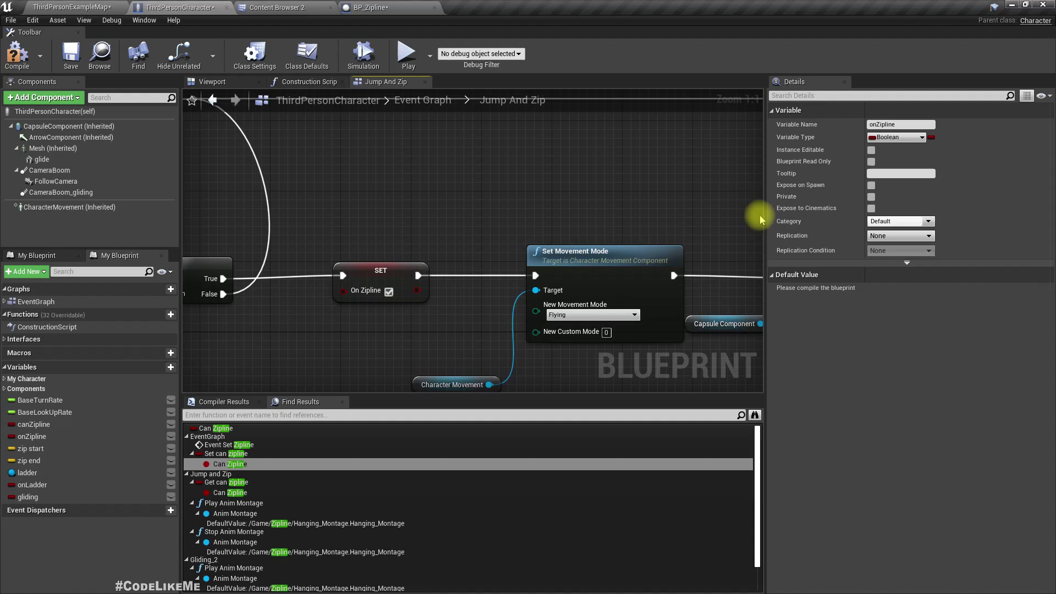
scroll(513, 252, down, 3)
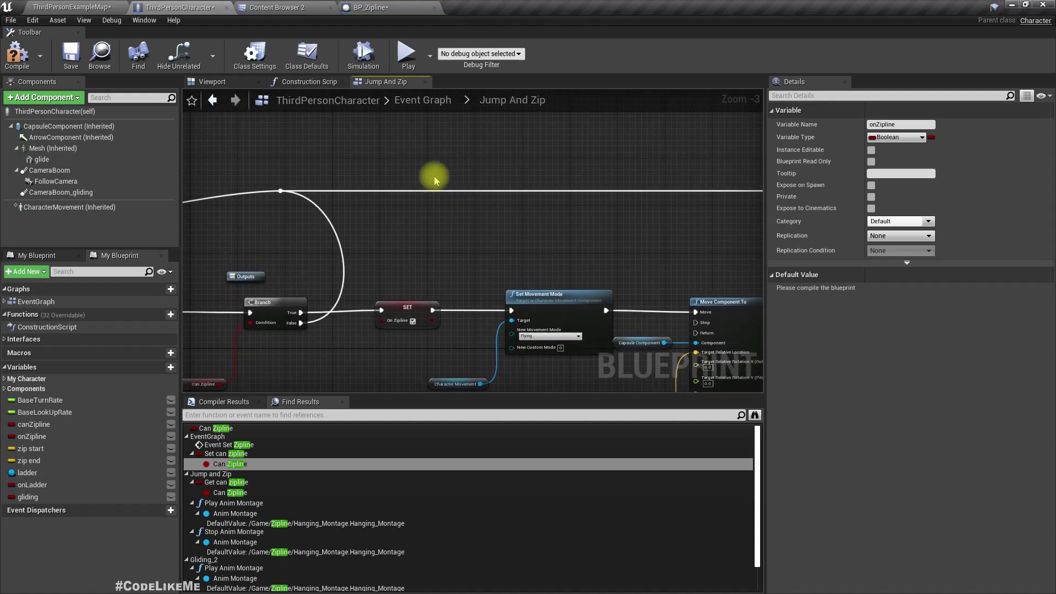
right_drag(394, 169, 726, 132)
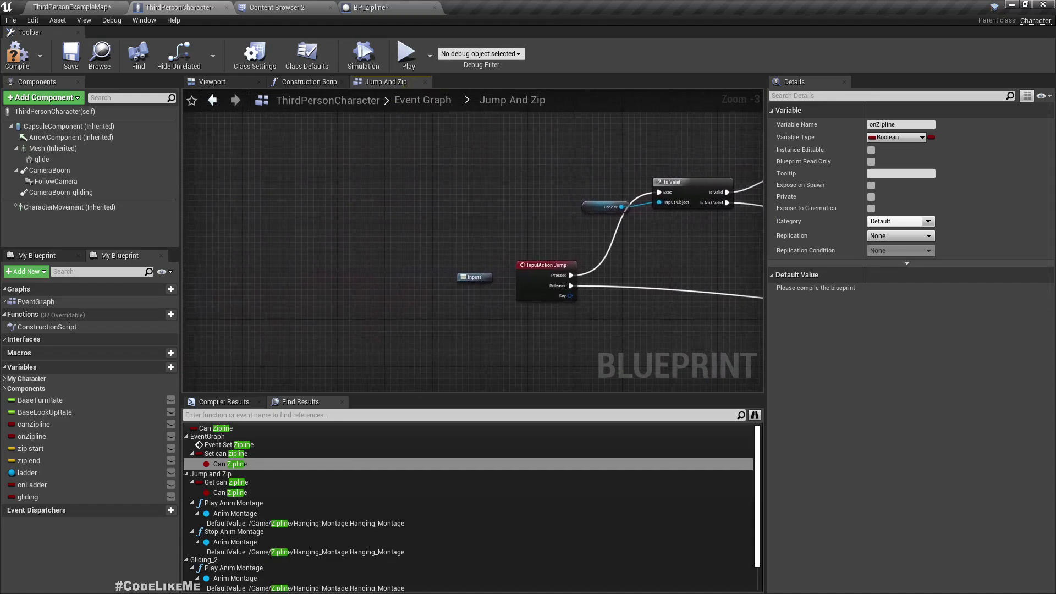
scroll(538, 277, up, 2)
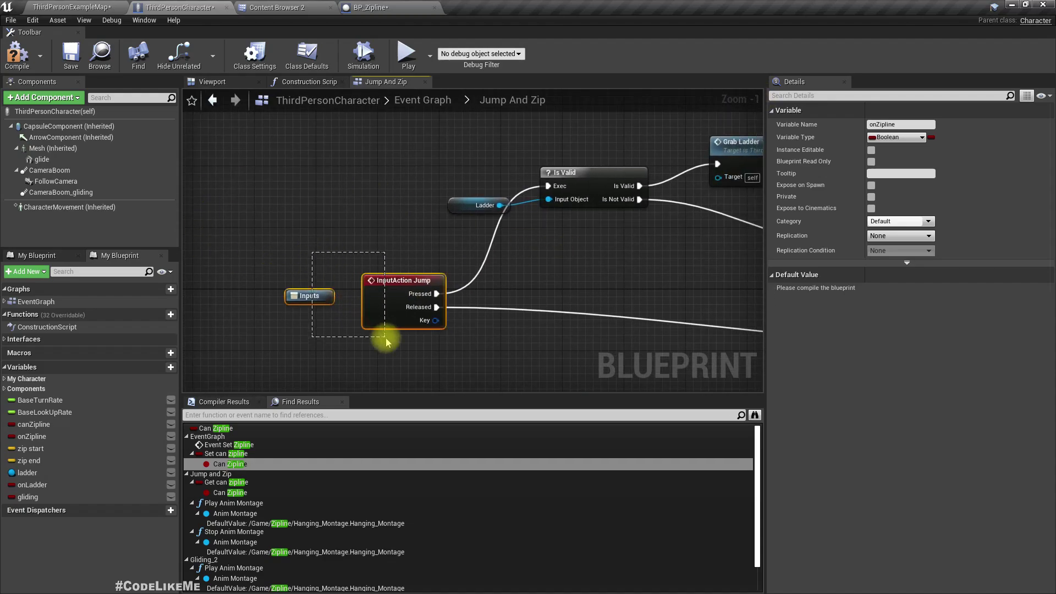
drag(313, 251, 386, 340)
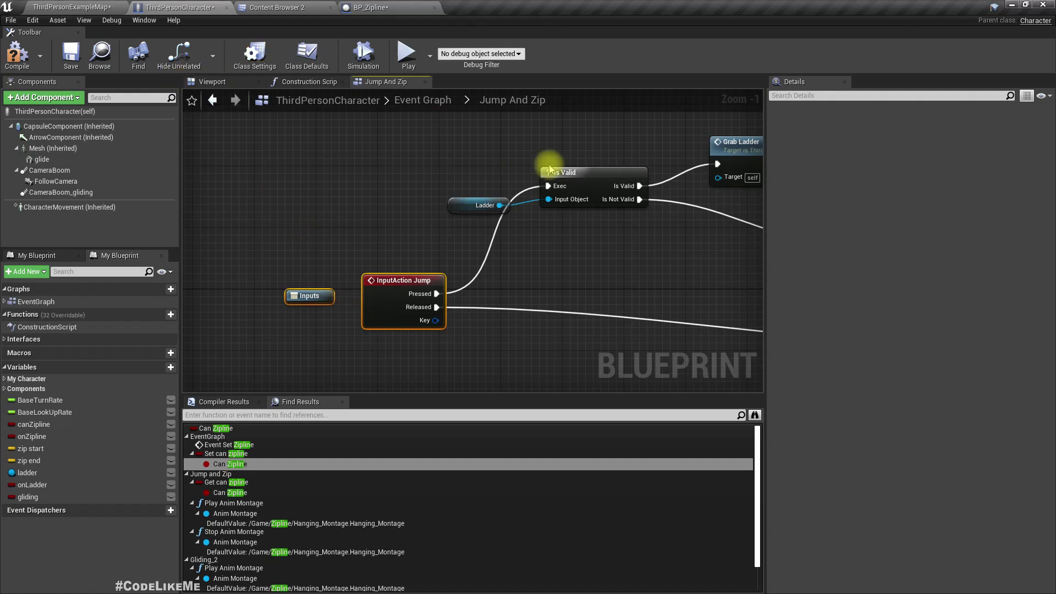
right_drag(436, 290, 231, 305)
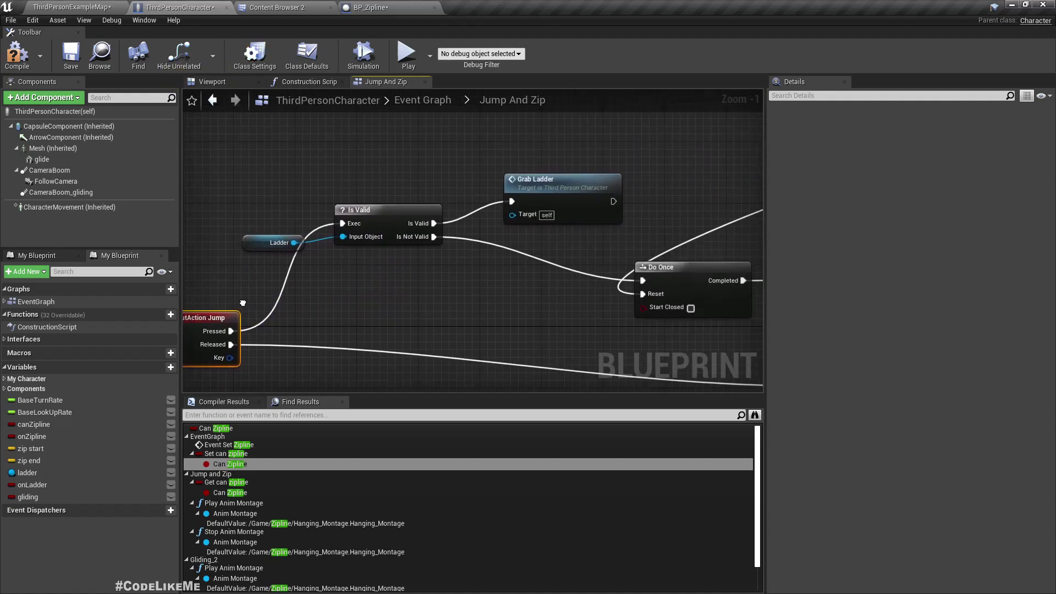
right_drag(495, 290, 239, 281)
mouse_move(512, 281)
right_down()
mouse_move(372, 272)
mouse_move(581, 271)
right_up()
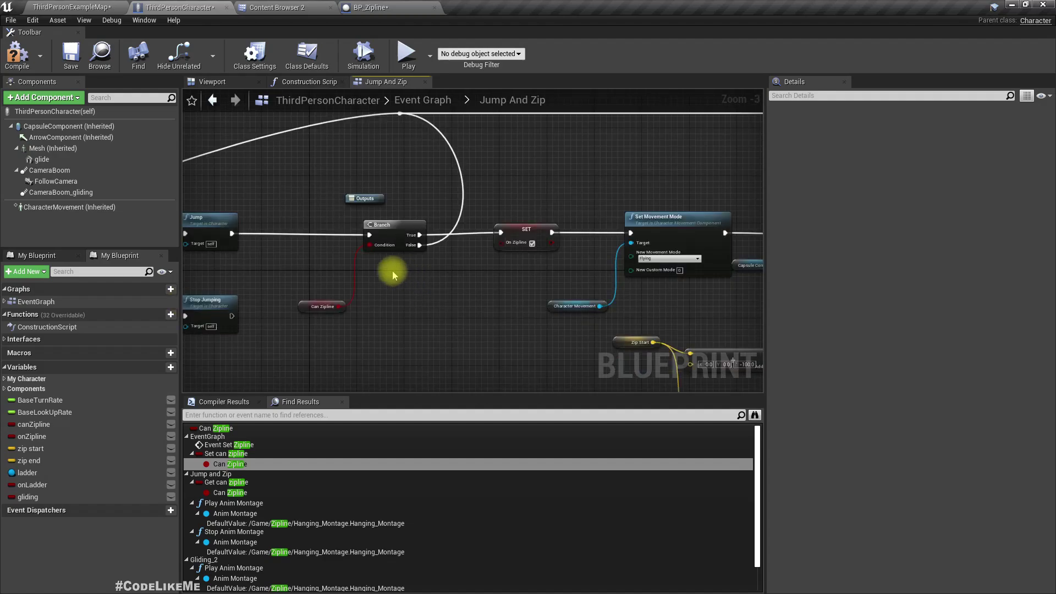
scroll(389, 273, up, 1)
Add a new Branch off the first Branch's False output and position it below
drag(423, 251, 435, 312)
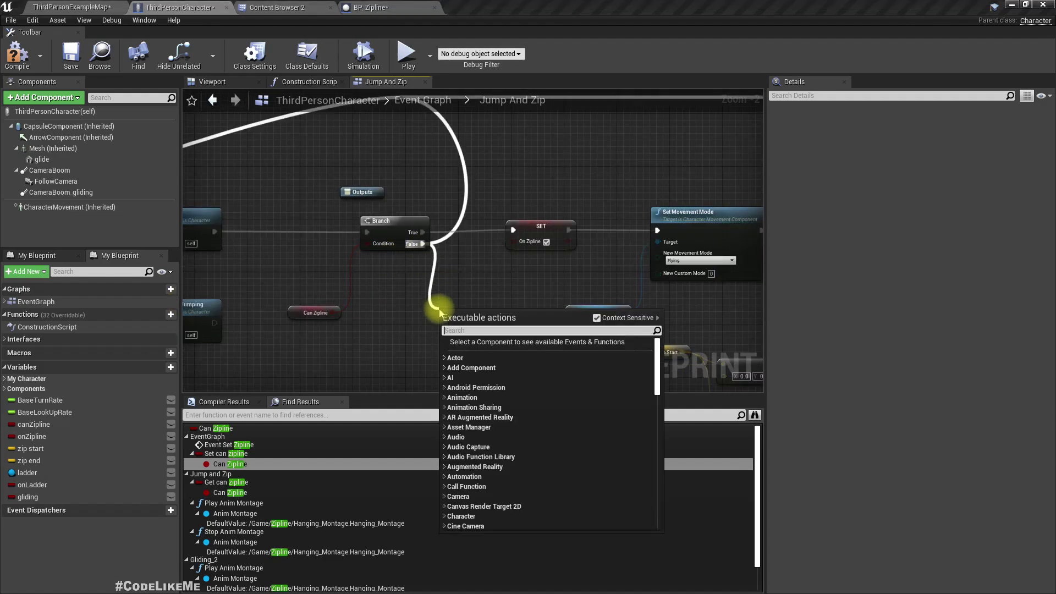
text(branch)
key(Return)
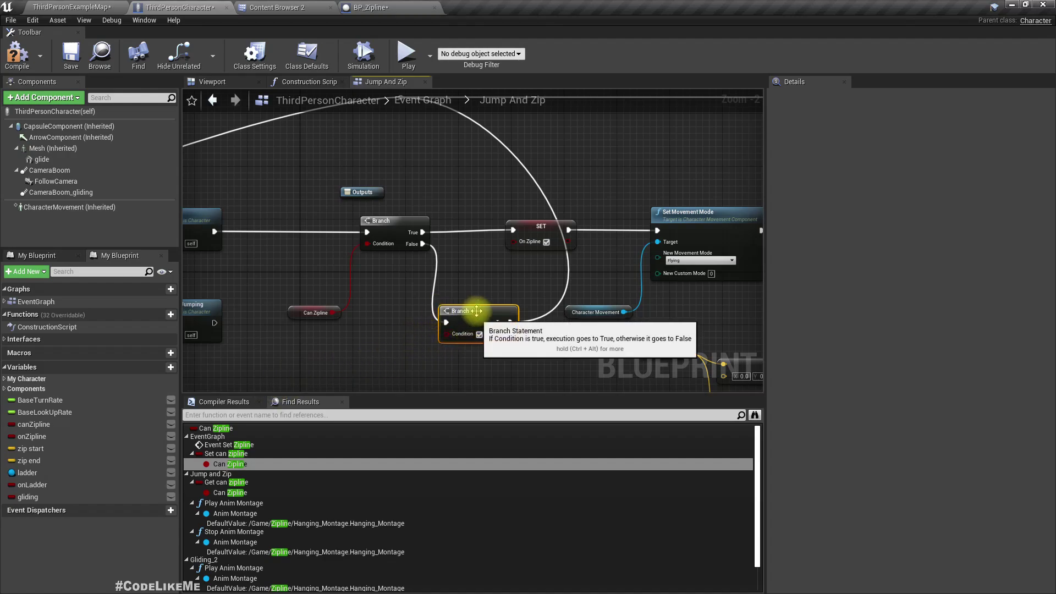
mouse_move(448, 363)
right_down()
mouse_move(371, 232)
mouse_move(391, 319)
right_up()
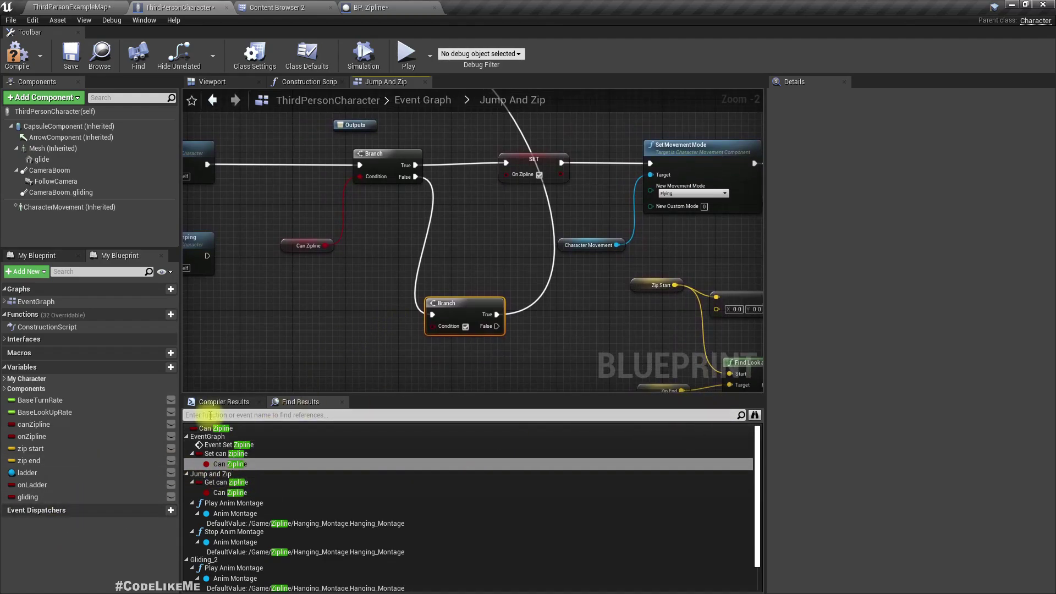
drag(370, 394, 374, 433)
Connect an On Zipline getter to the new Branch's Condition pin
click(223, 440)
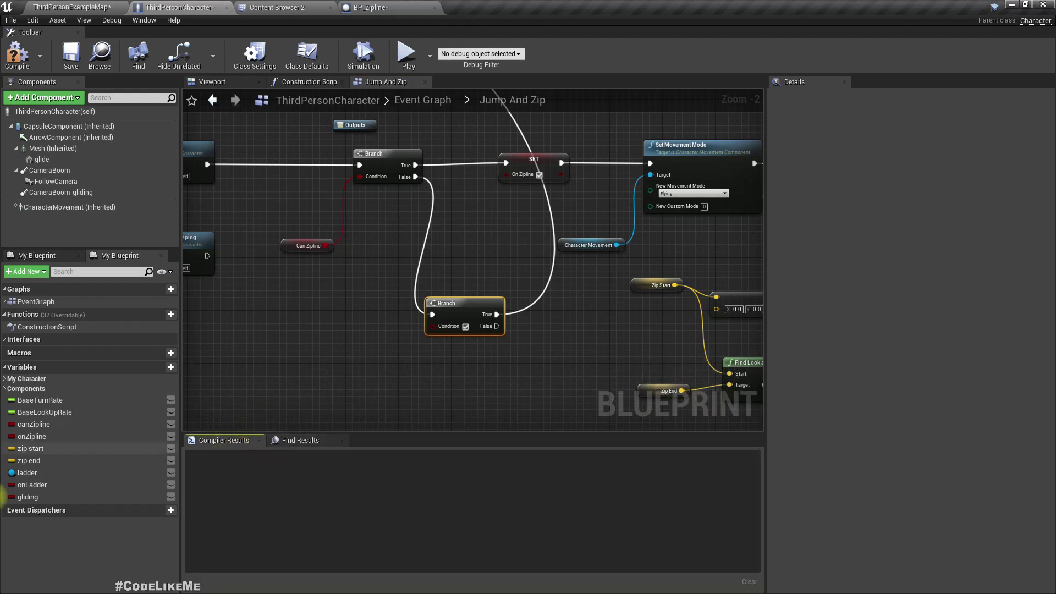
mouse_move(34, 437)
mouse_down()
mouse_move(448, 344)
mouse_move(446, 332)
mouse_up()
mouse_move(432, 349)
right_down()
mouse_move(465, 369)
mouse_move(477, 409)
right_up()
scroll(464, 369, down, 1)
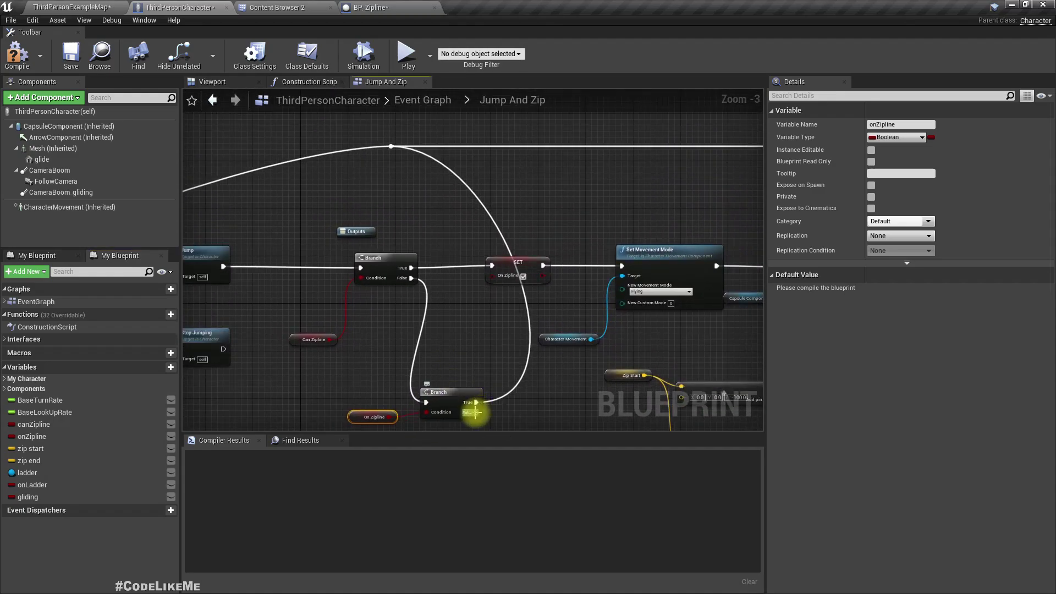
drag(476, 412, 392, 149)
right_drag(442, 344, 459, 312)
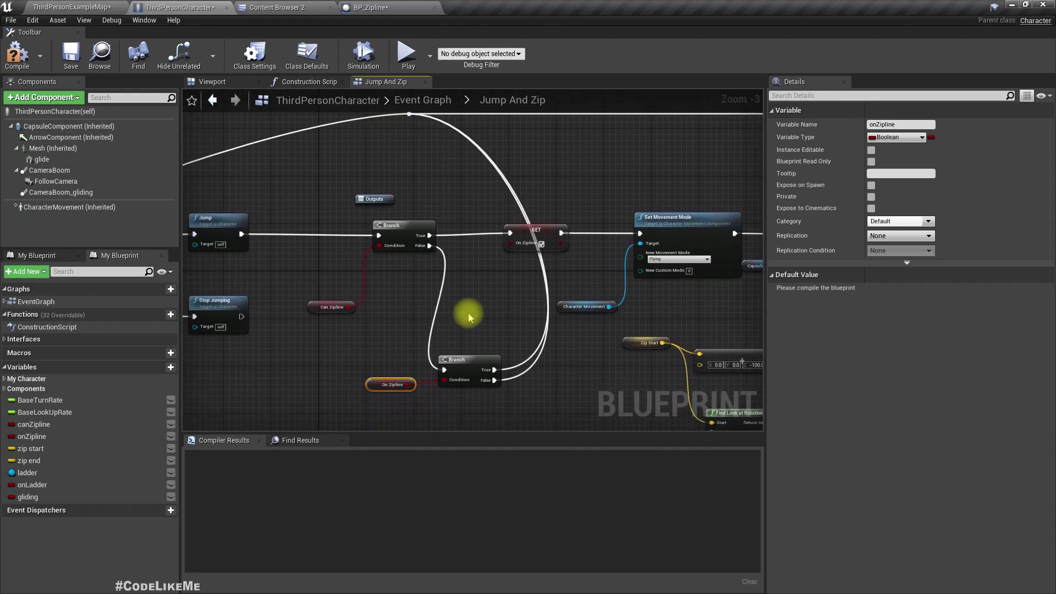
drag(408, 373, 409, 373)
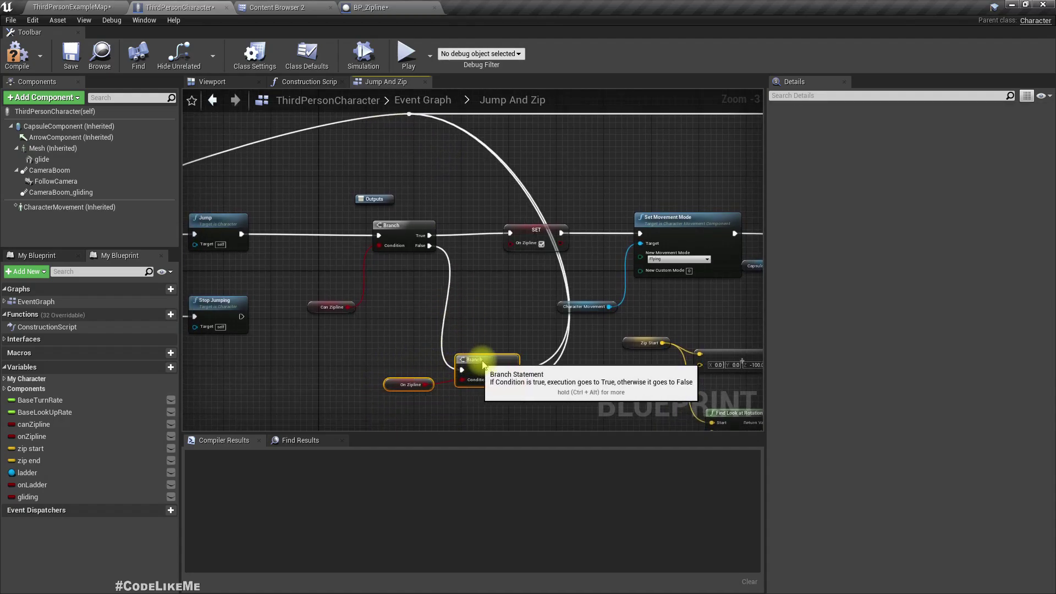
right_drag(549, 389, 458, 385)
scroll(457, 384, up, 3)
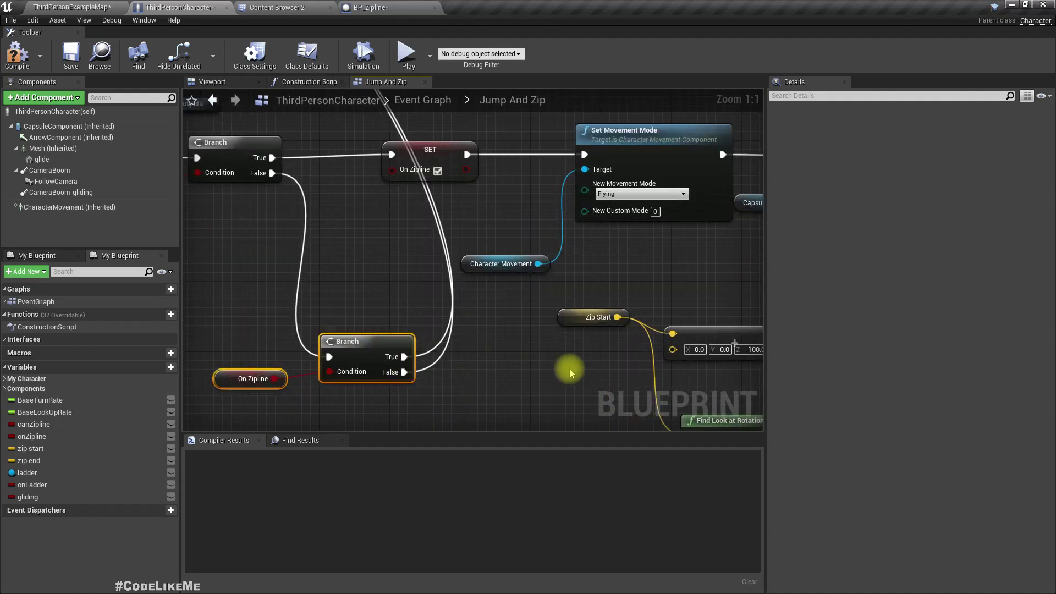
Survey the Move Component To chain, then return to the Branch and SET nodes
right_drag(571, 373, 493, 373)
right_drag(677, 363, 495, 364)
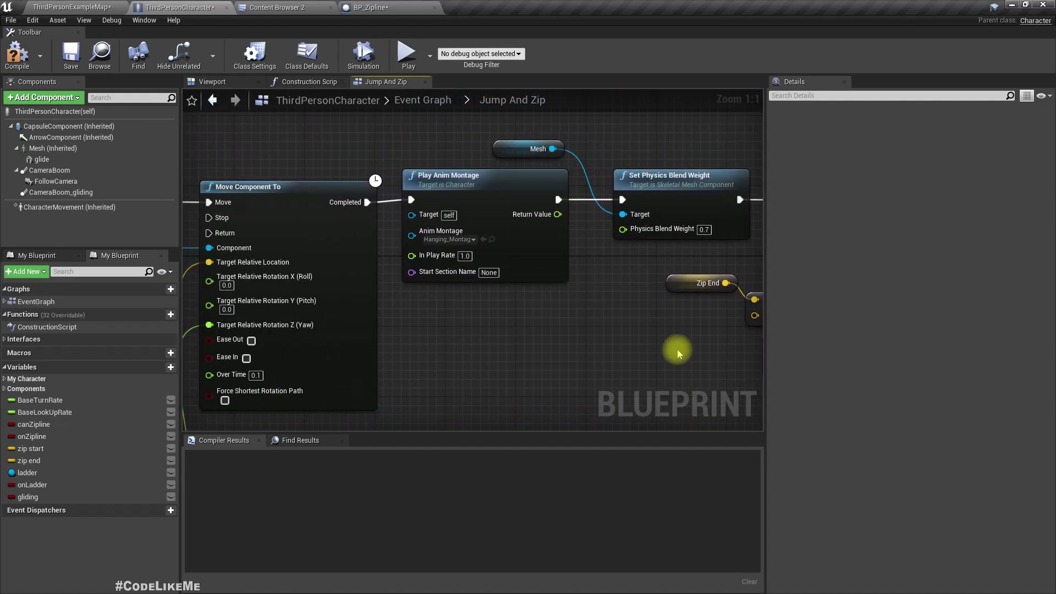
right_drag(679, 353, 349, 354)
right_drag(536, 355, 351, 307)
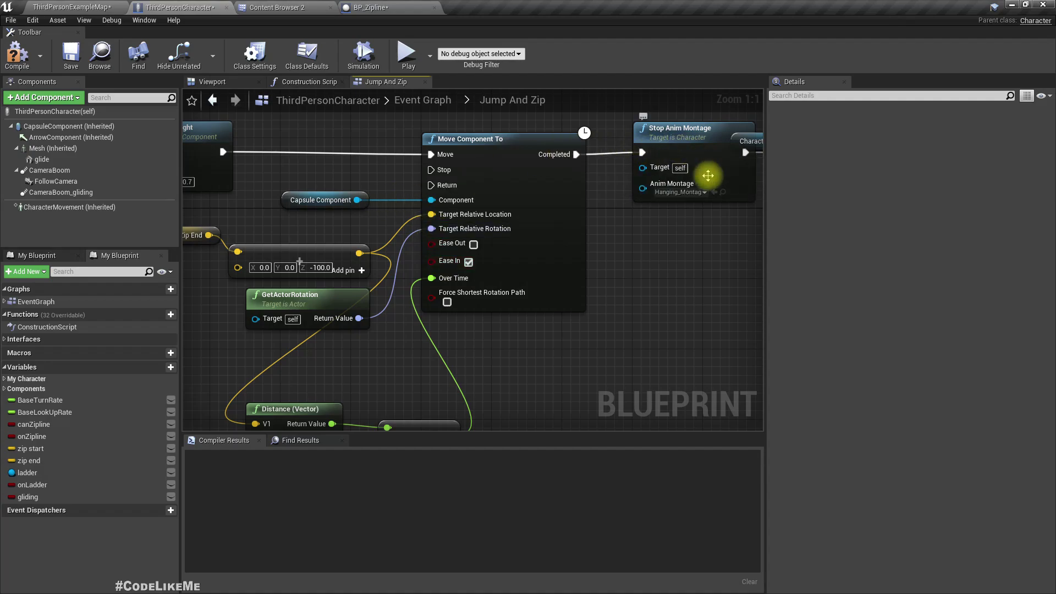
right_drag(684, 194, 348, 253)
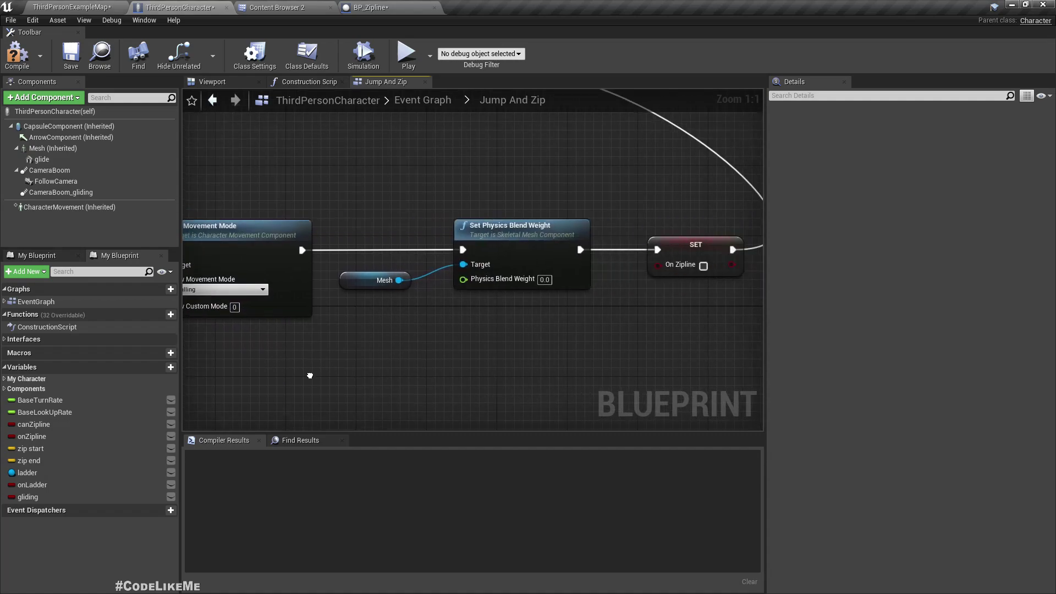
right_drag(672, 339, 490, 300)
scroll(574, 297, down, 3)
right_drag(574, 297, 763, 225)
scroll(369, 322, up, 1)
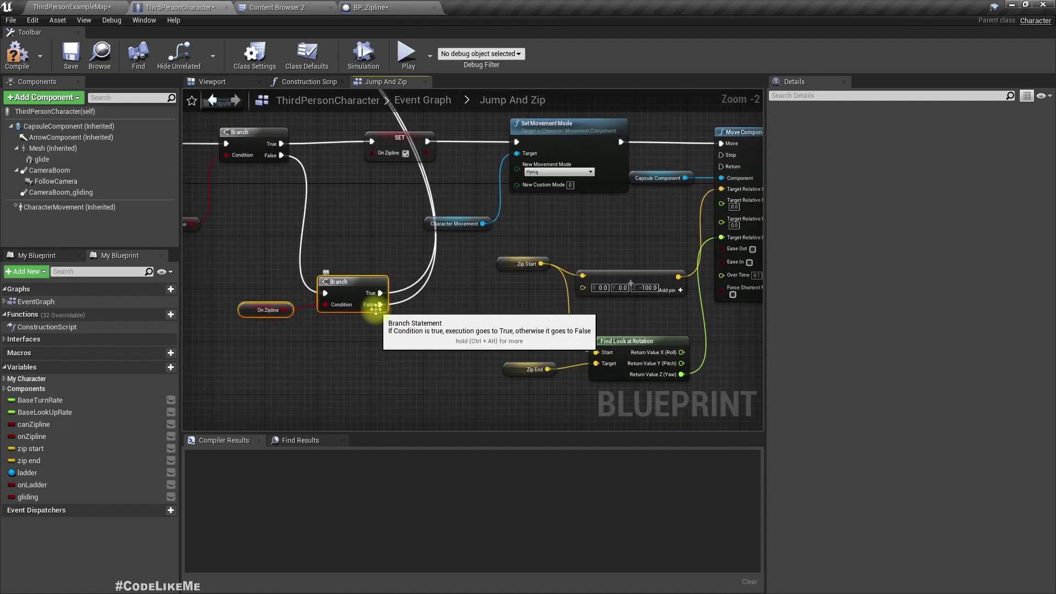
Connect the lower Branch's output to the second Move Component To's Stop pin
mouse_move(377, 292)
mouse_down()
mouse_move(477, 322)
mouse_move(767, 324)
mouse_up()
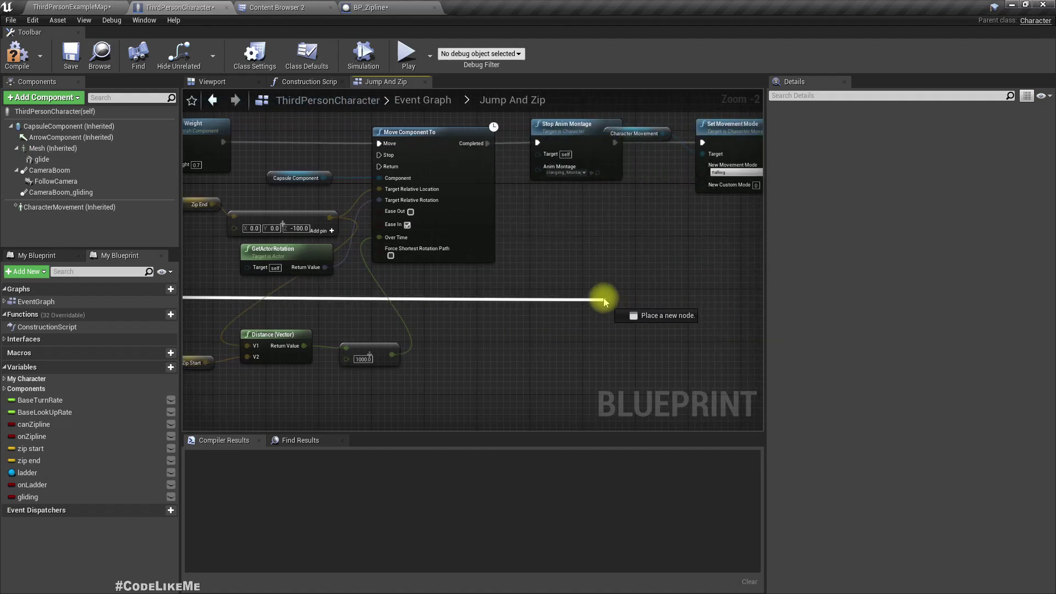
mouse_move(767, 324)
mouse_down()
mouse_move(565, 274)
mouse_move(580, 213)
mouse_move(545, 238)
mouse_move(537, 142)
mouse_up()
right_click(532, 201)
key(Escape)
right_drag(532, 201, 294, 237)
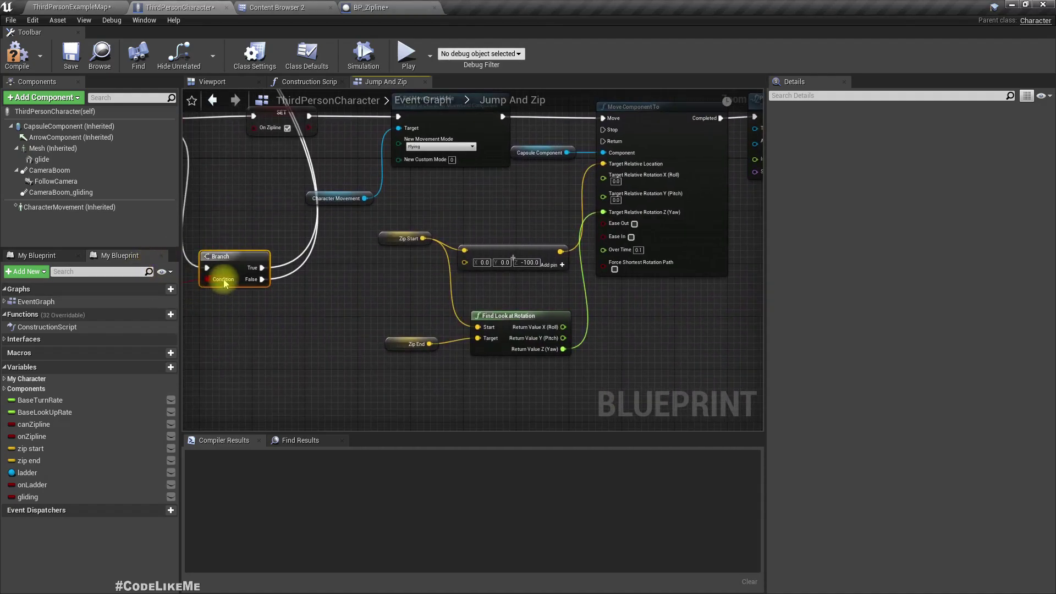
drag(258, 279, 590, 235)
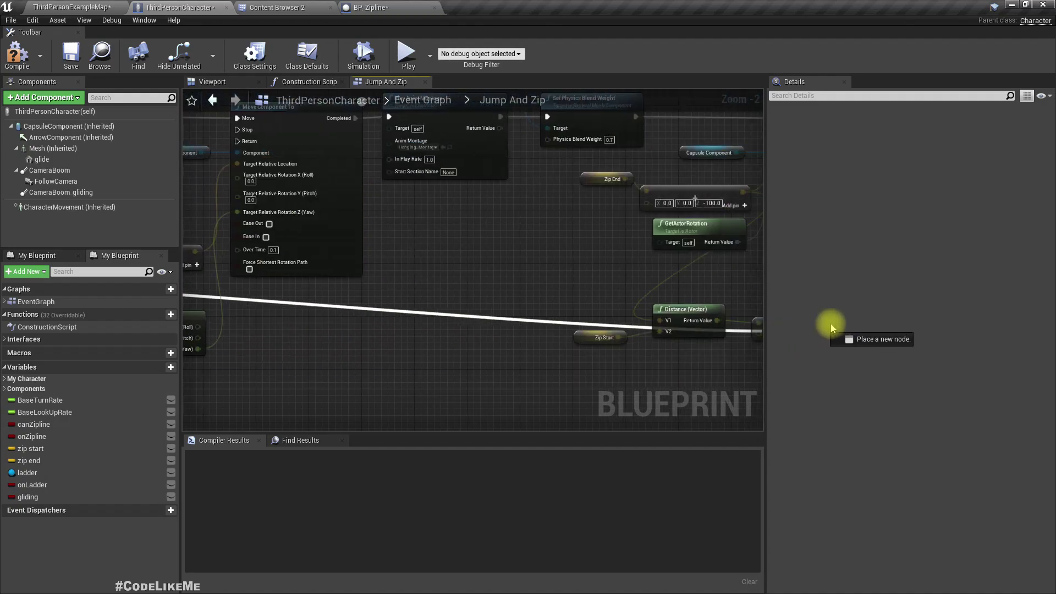
drag(590, 236, 440, 247)
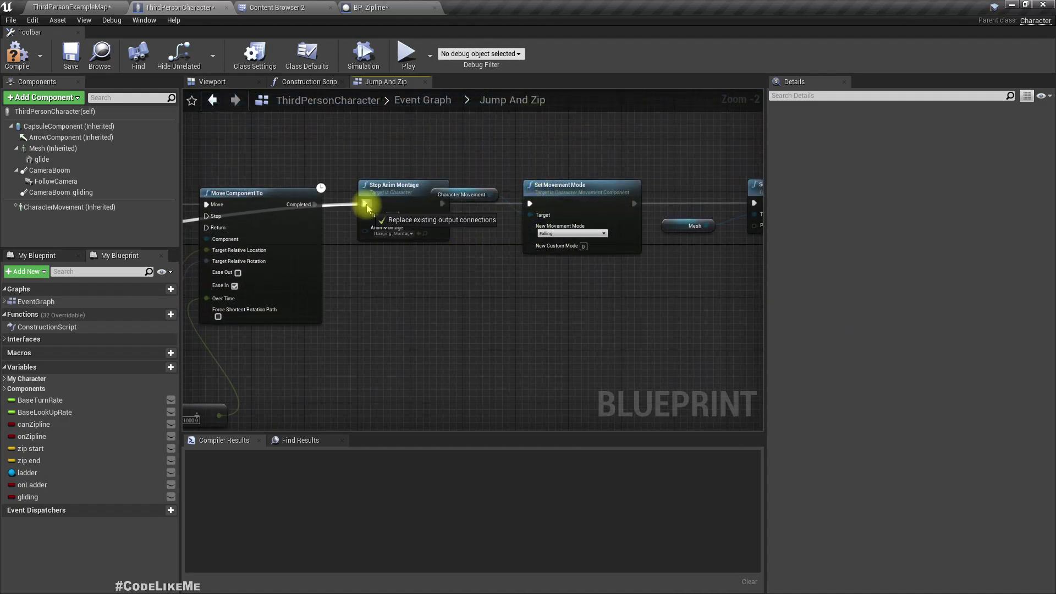
mouse_move(402, 257)
mouse_down()
mouse_move(688, 374)
mouse_move(746, 301)
mouse_up()
scroll(333, 311, up, 2)
Select the final nodes after Move Component To and shift them right
click(544, 194)
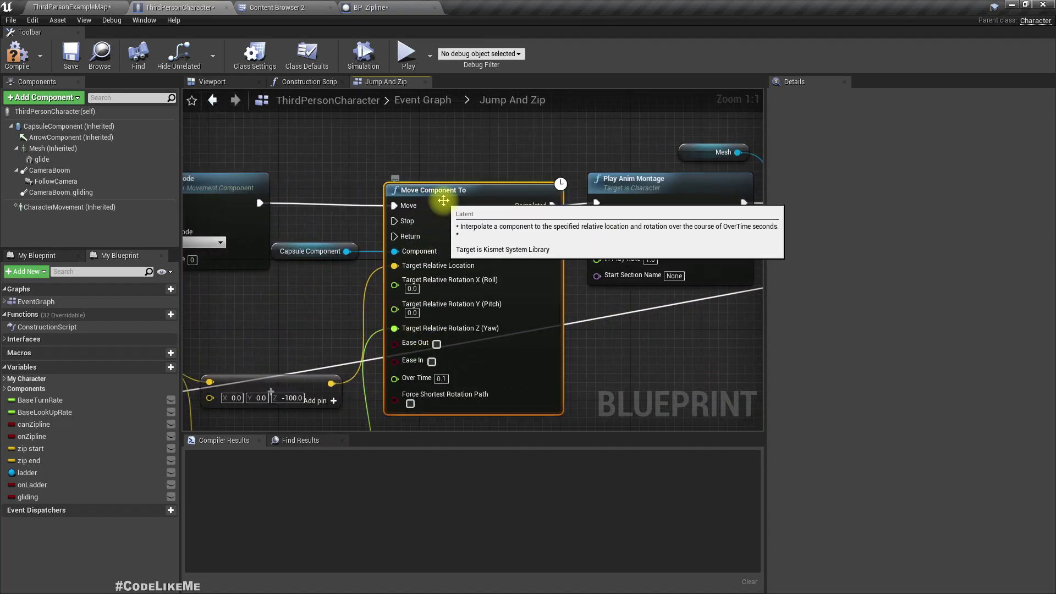
mouse_move(665, 366)
right_down()
mouse_move(576, 357)
mouse_move(686, 269)
right_up()
right_drag(339, 293, 384, 271)
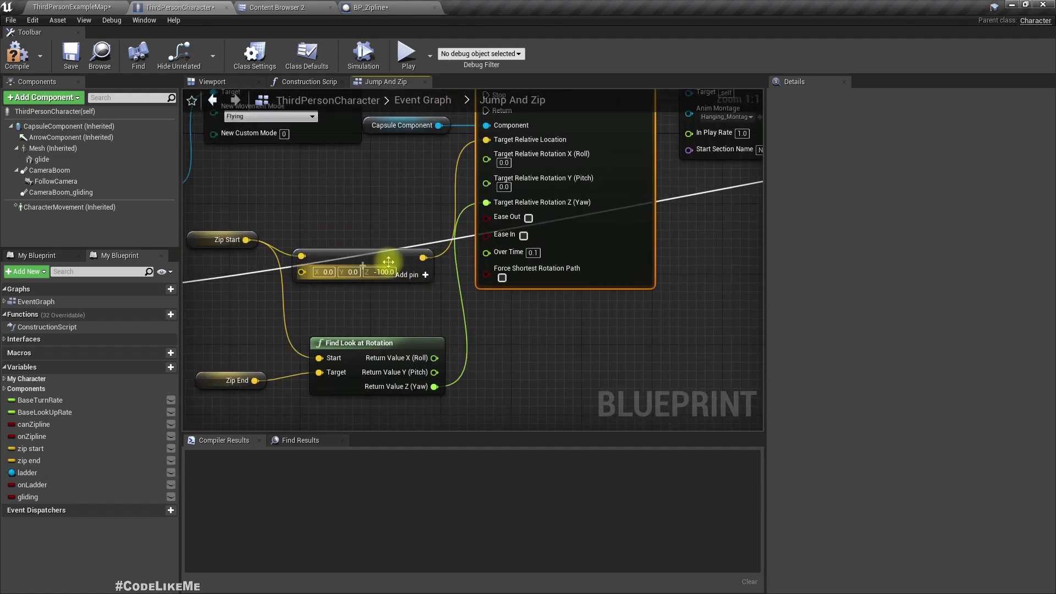
scroll(532, 312, down, 6)
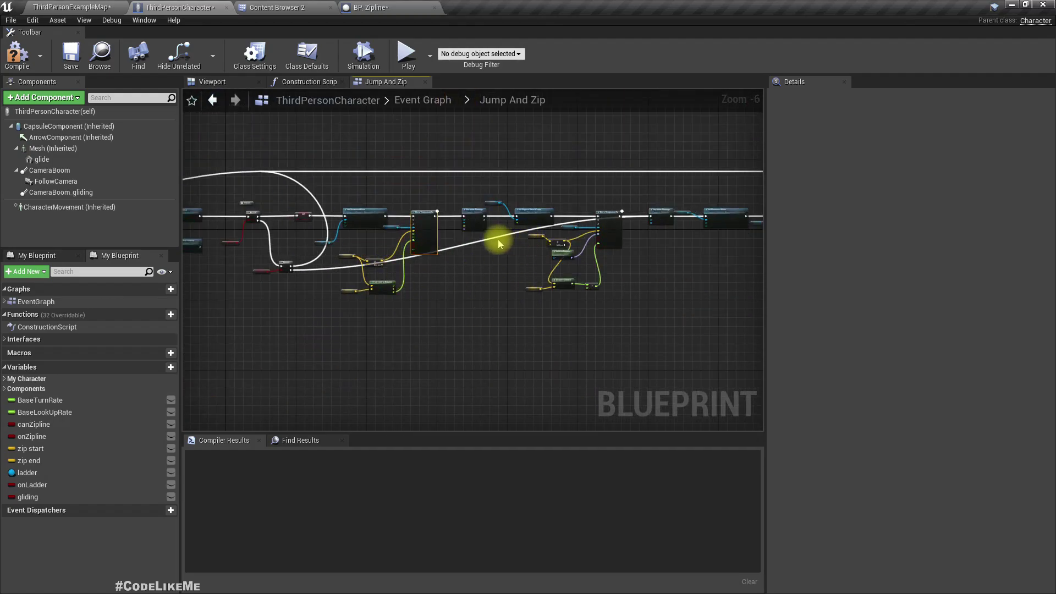
scroll(635, 253, up, 4)
scroll(594, 258, down, 6)
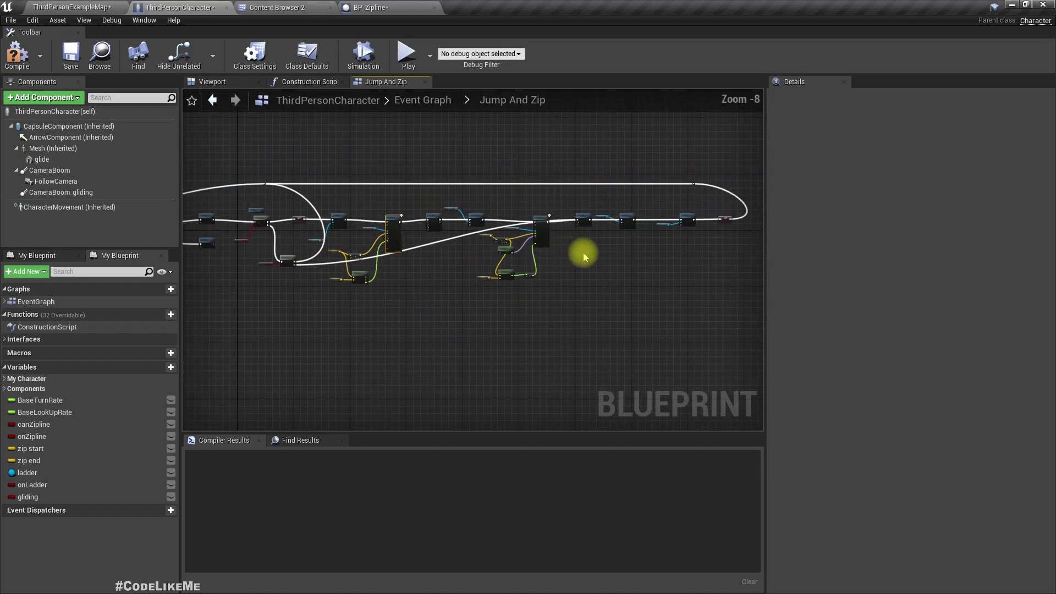
right_drag(753, 268, 679, 276)
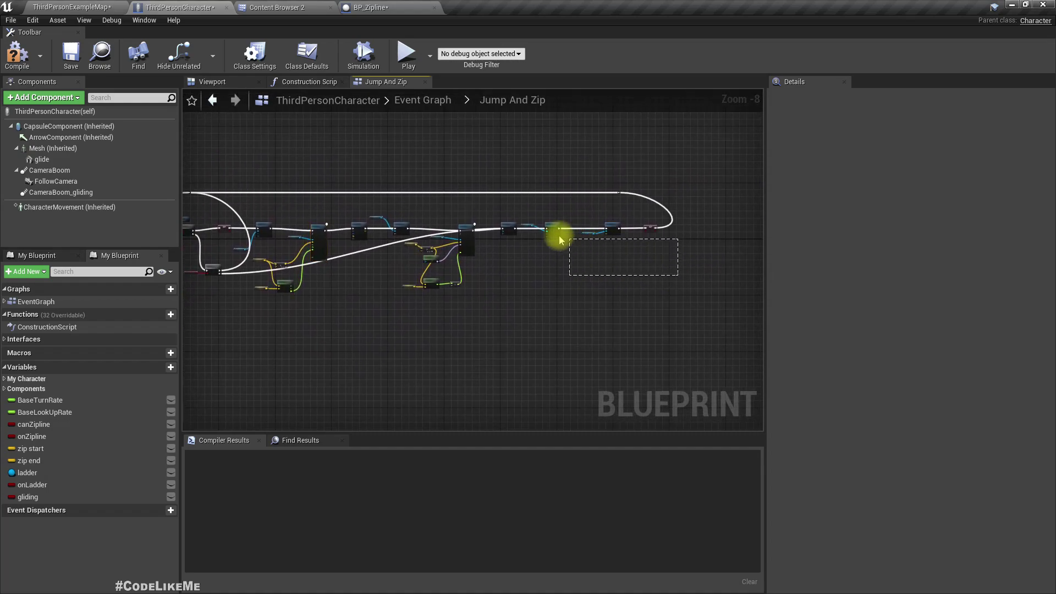
mouse_move(515, 217)
mouse_down()
mouse_move(504, 228)
mouse_move(655, 235)
mouse_up()
scroll(503, 229, up, 4)
right_drag(625, 314, 594, 300)
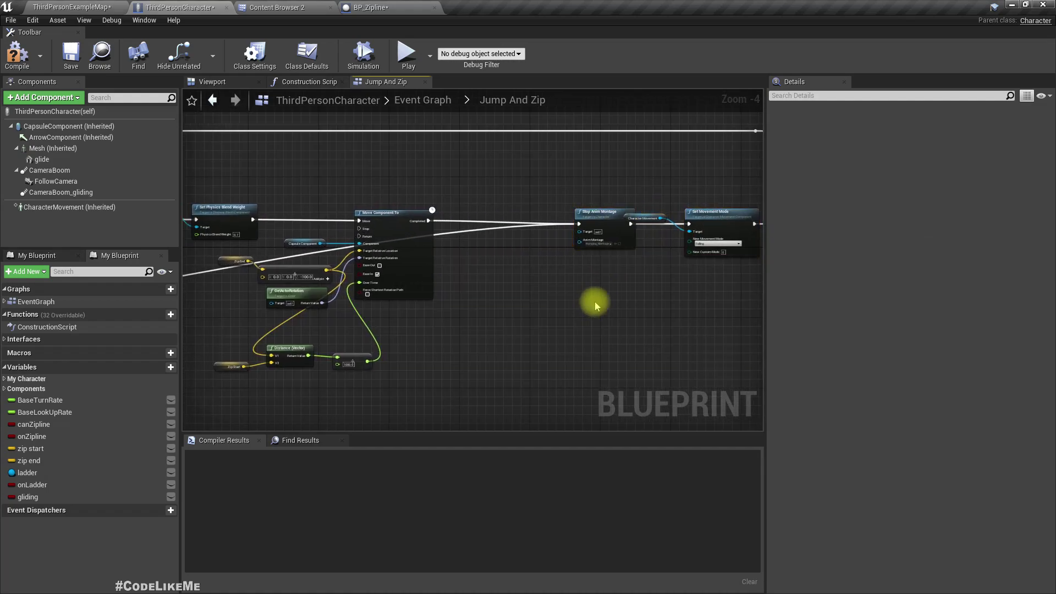
click(594, 300)
Add a reroute point on the long stop wire and select it
right_drag(468, 236, 490, 215)
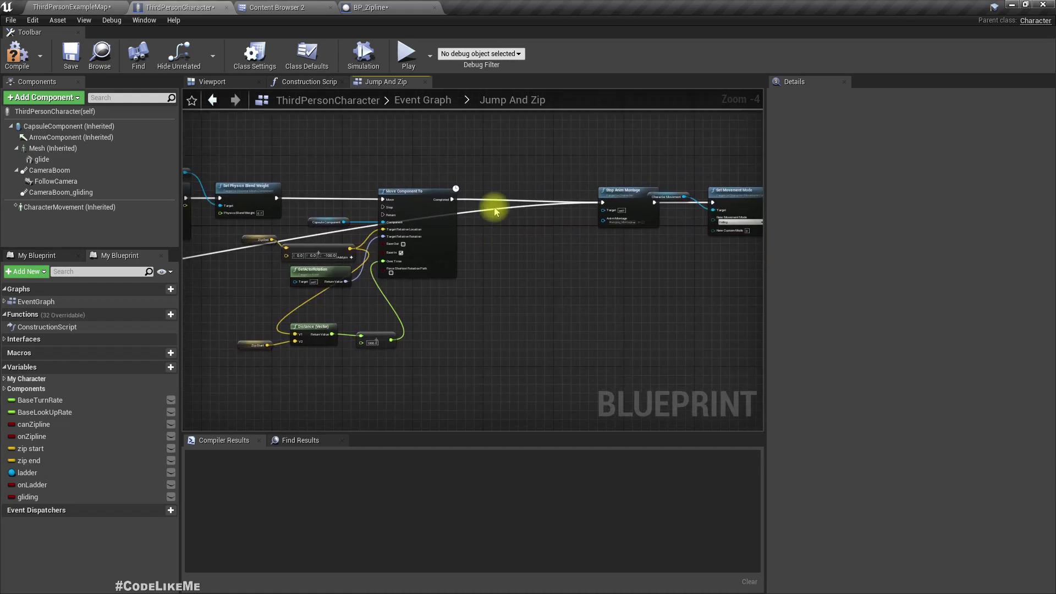
double_click(491, 211)
scroll(493, 285, down, 3)
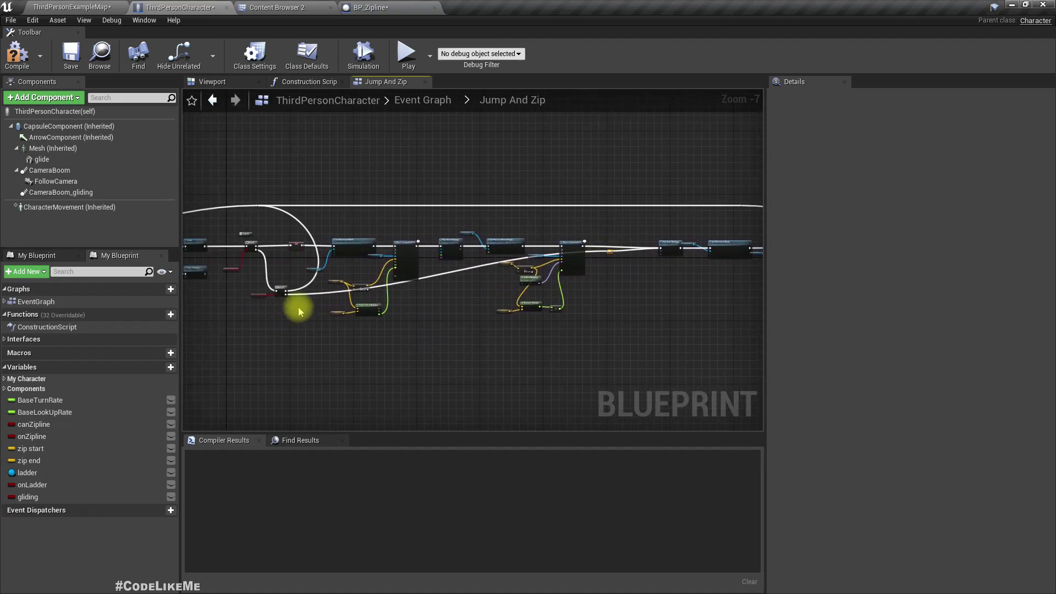
drag(293, 311, 251, 289)
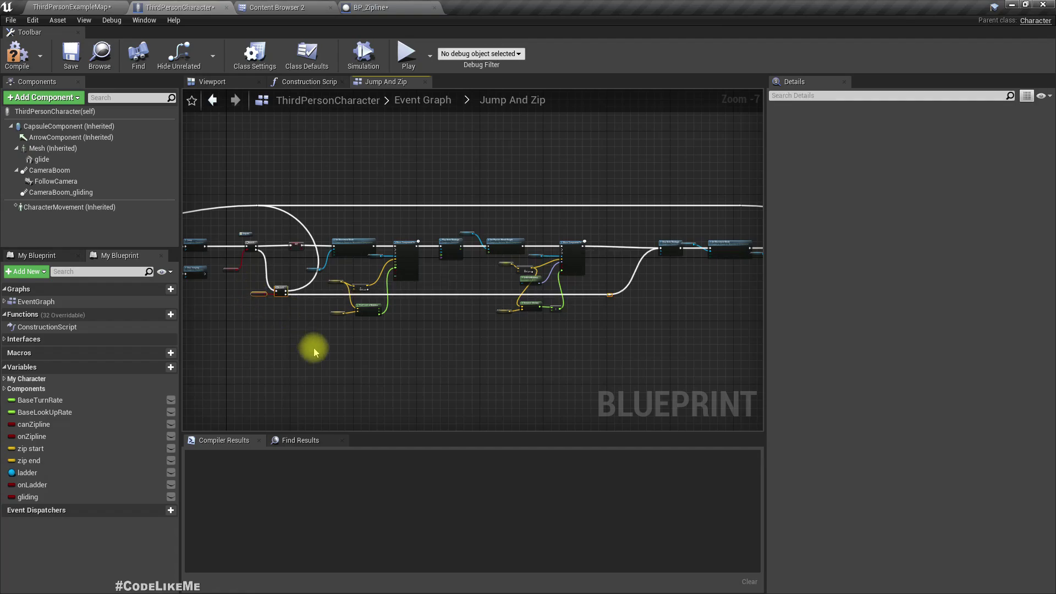
scroll(332, 322, up, 3)
scroll(303, 314, down, 1)
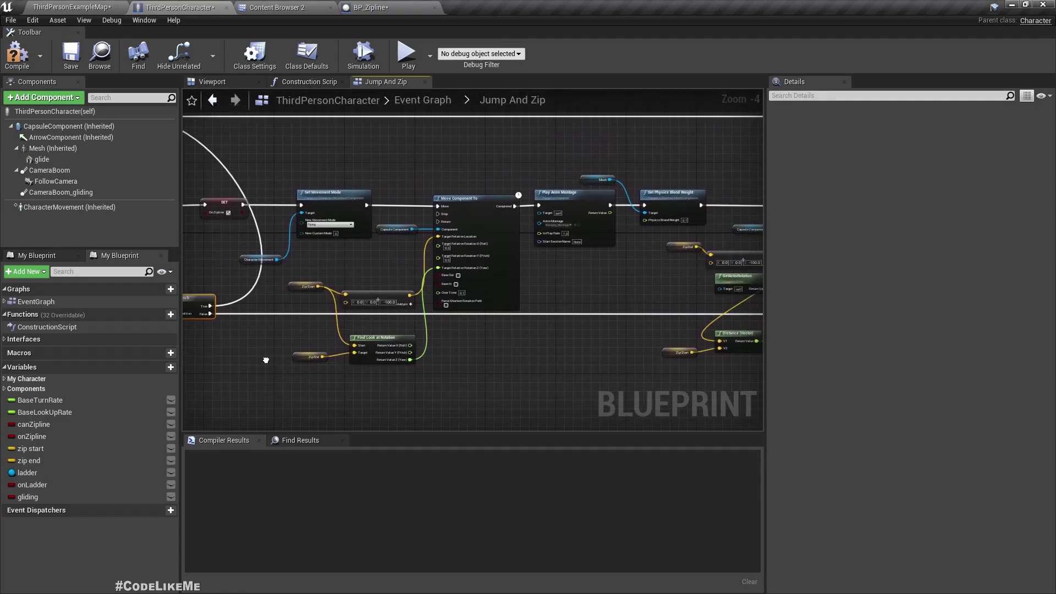
scroll(264, 359, up, 1)
scroll(314, 342, down, 2)
scroll(353, 319, down, 2)
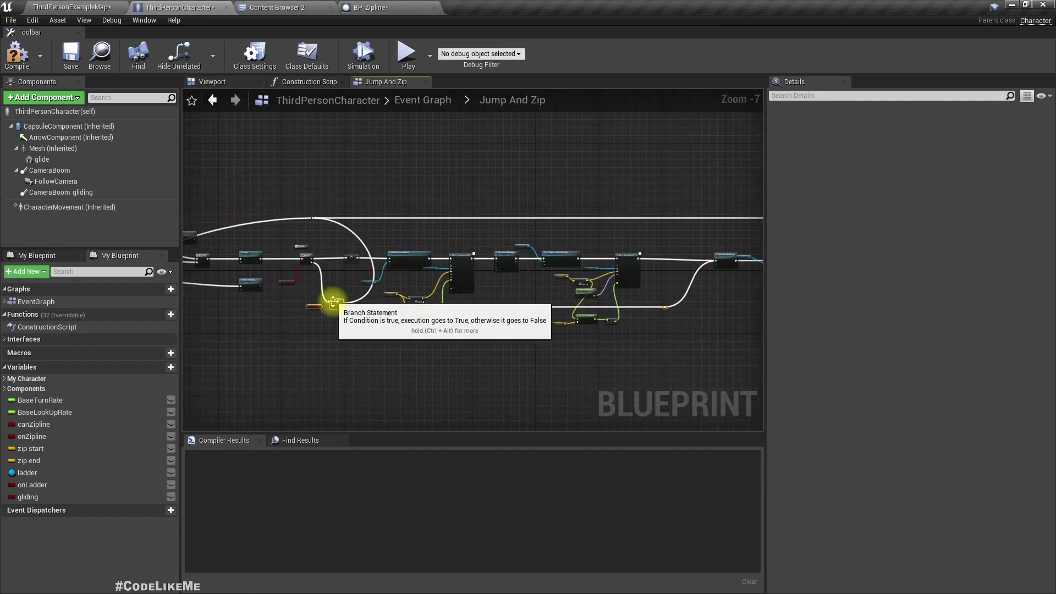
Move the lower Branch down and add a Sequence node off its False output
drag(335, 306, 330, 347)
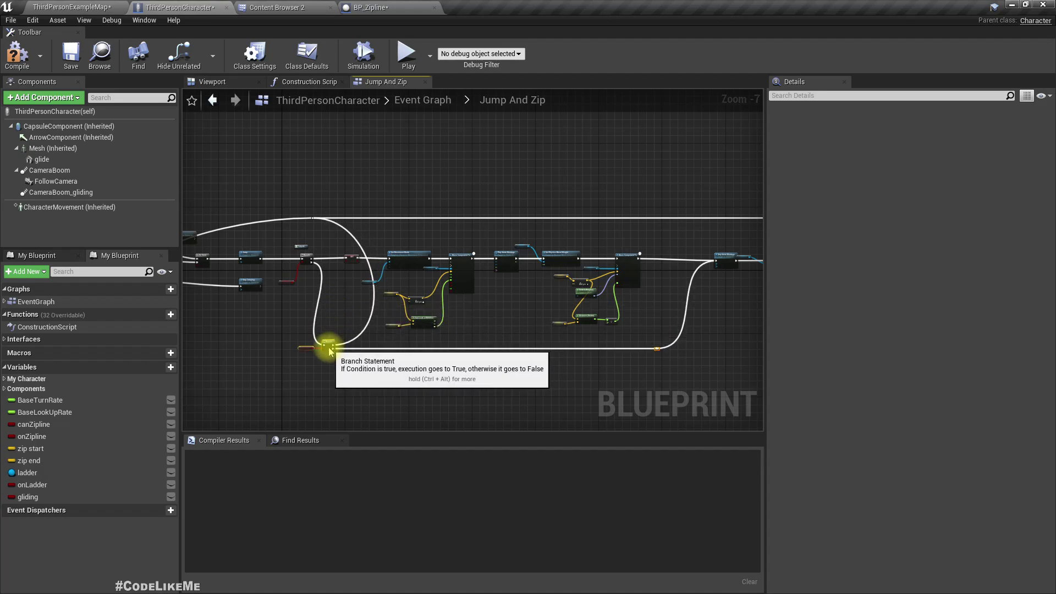
scroll(334, 352, up, 3)
scroll(368, 361, up, 2)
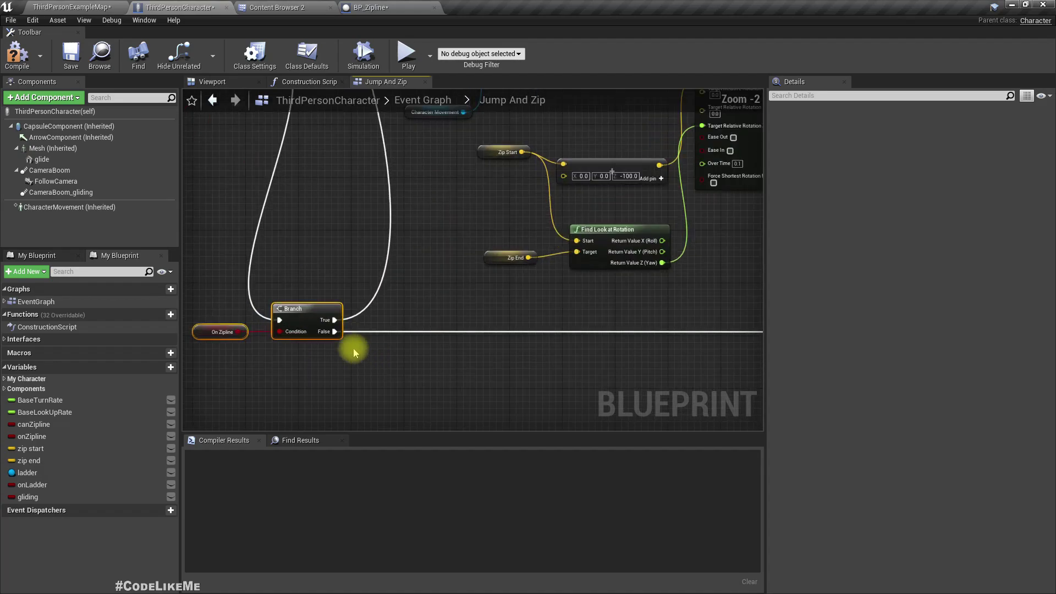
mouse_move(333, 333)
mouse_down()
mouse_move(382, 340)
mouse_move(378, 333)
mouse_up()
text(seq)
key(Return)
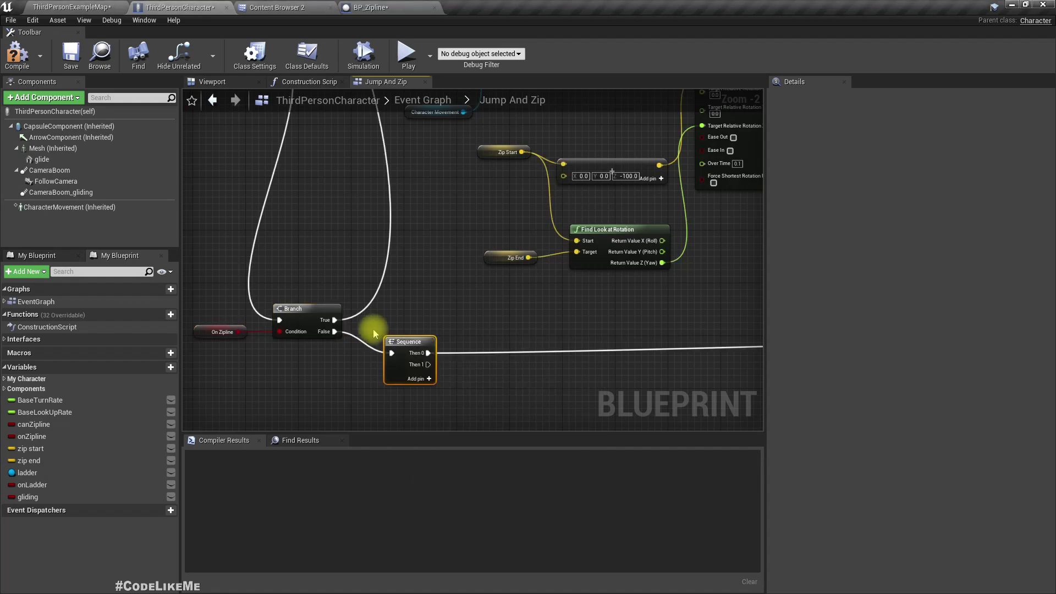
right_drag(444, 302, 395, 342)
scroll(394, 342, down, 2)
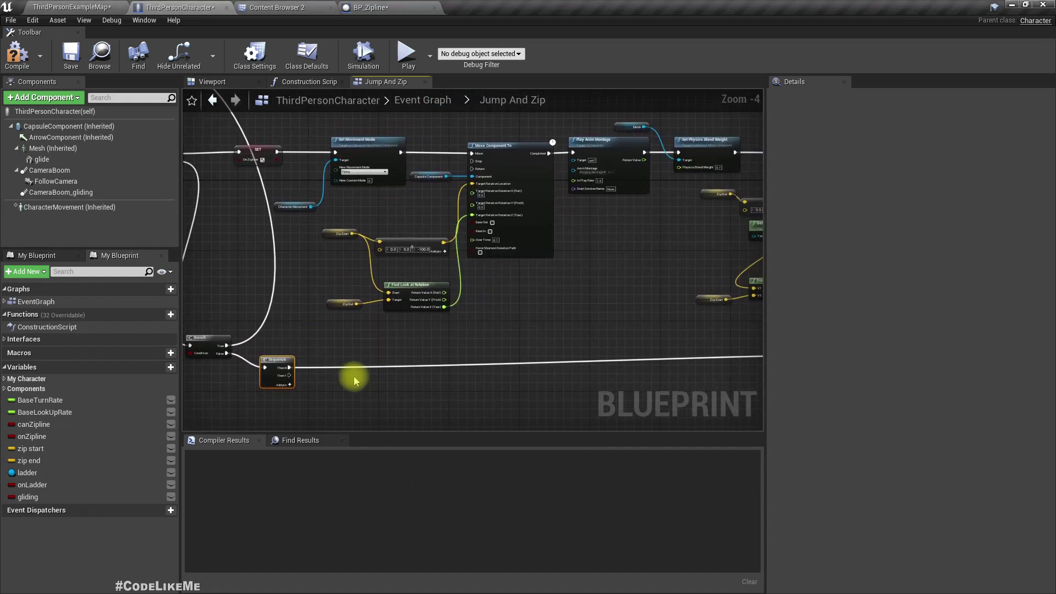
Wire the Sequence outputs onward, one of them into the first Move Component To's Stop
right_drag(353, 376, 260, 366)
drag(214, 367, 647, 341)
right_drag(647, 341, 763, 367)
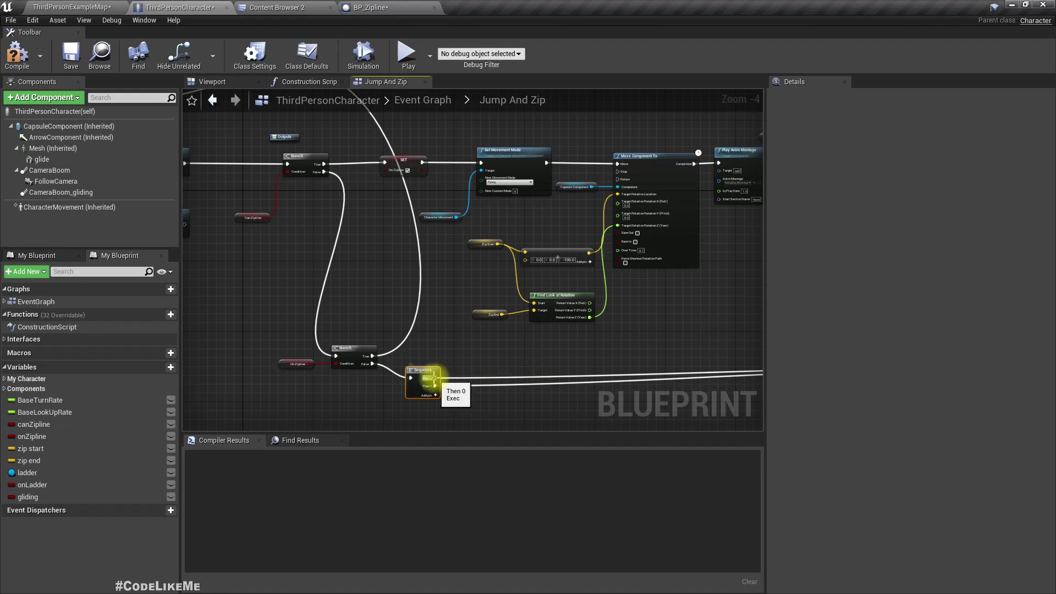
drag(434, 382, 619, 165)
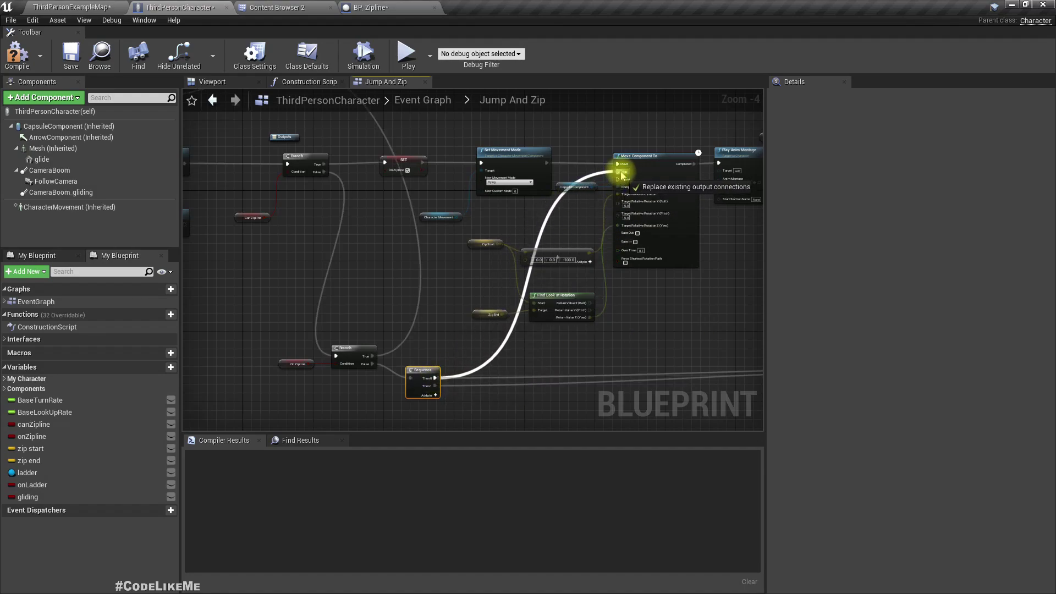
Review the second Move Component To, Set Movement Mode, montage and Falling mode nodes
right_drag(605, 369, 161, 348)
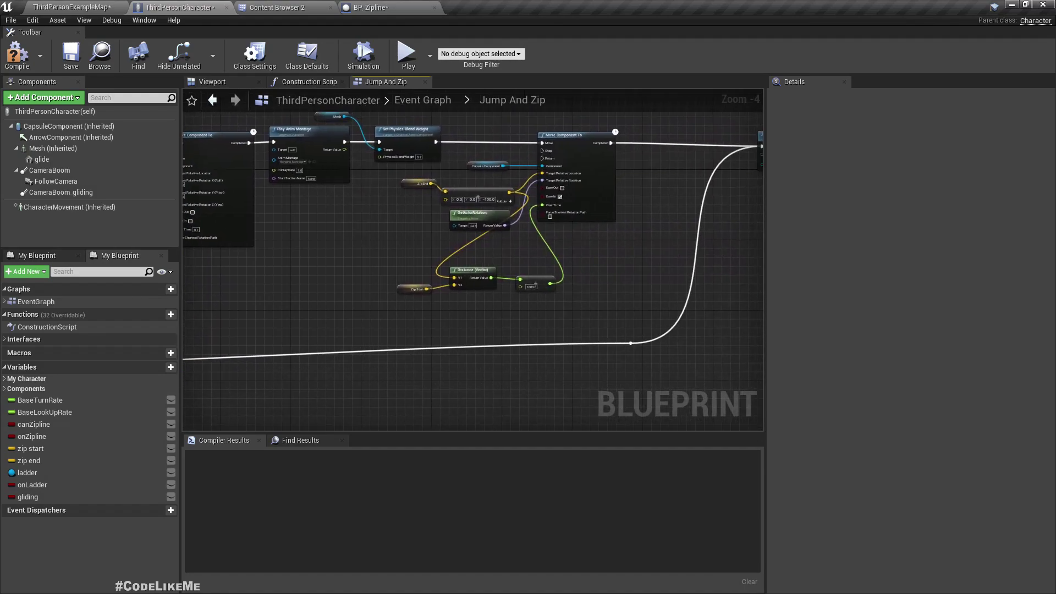
scroll(424, 279, down, 2)
scroll(425, 277, down, 2)
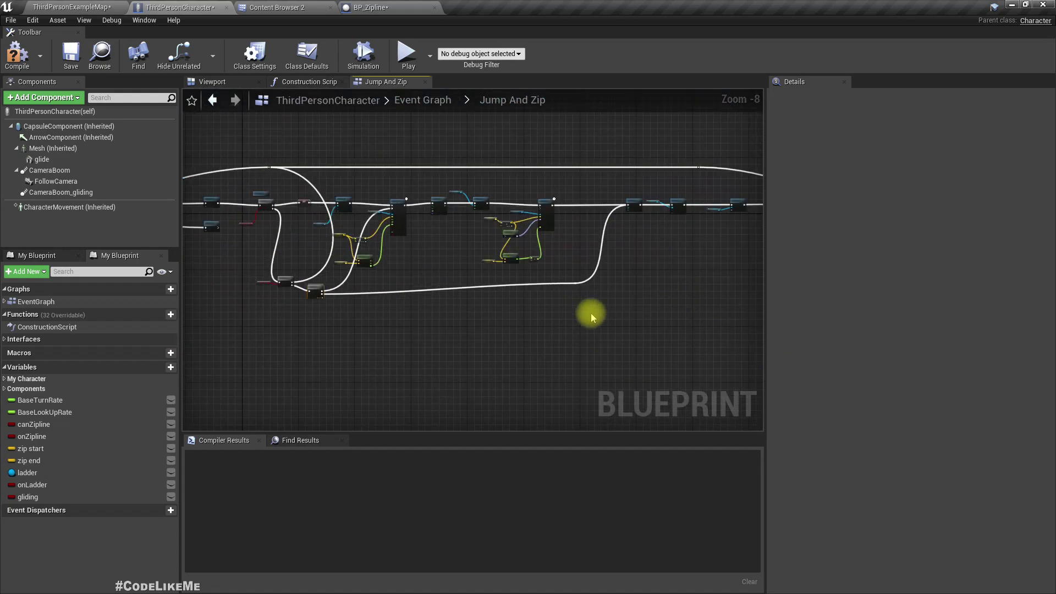
drag(313, 287, 314, 282)
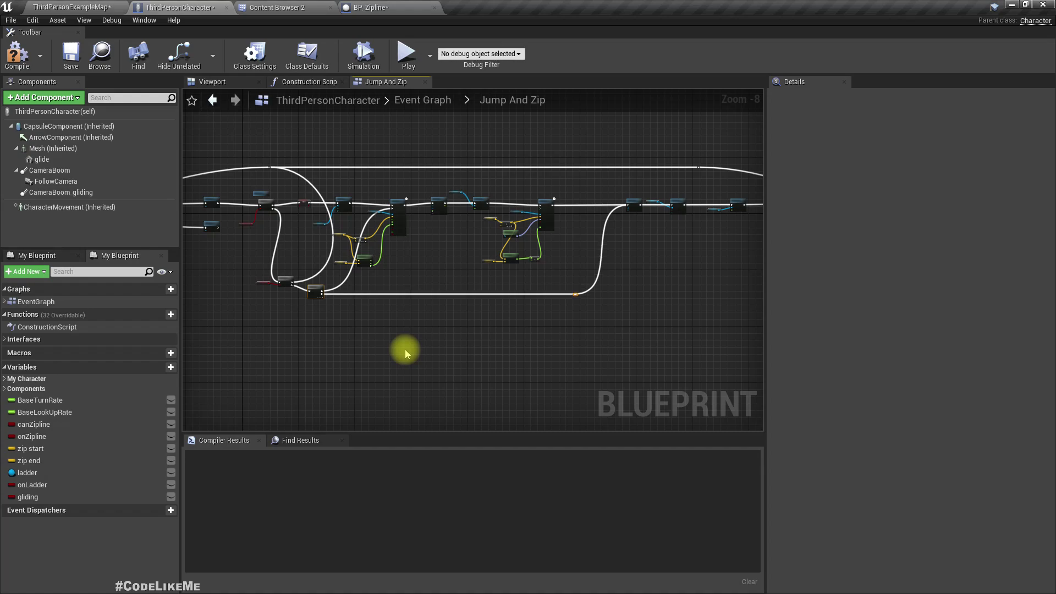
scroll(324, 326, up, 2)
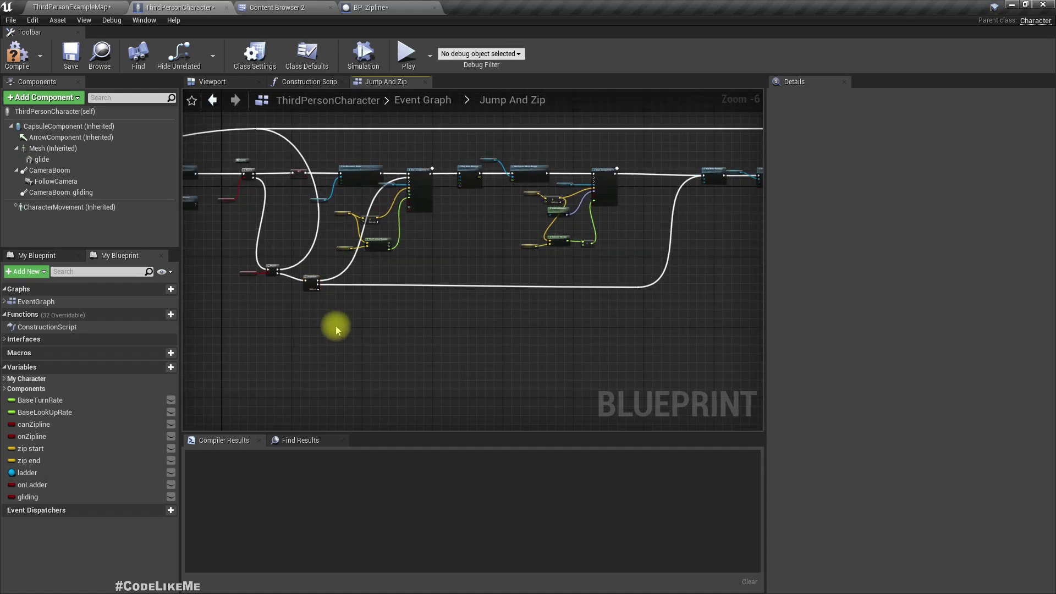
scroll(464, 295, up, 3)
scroll(448, 255, up, 3)
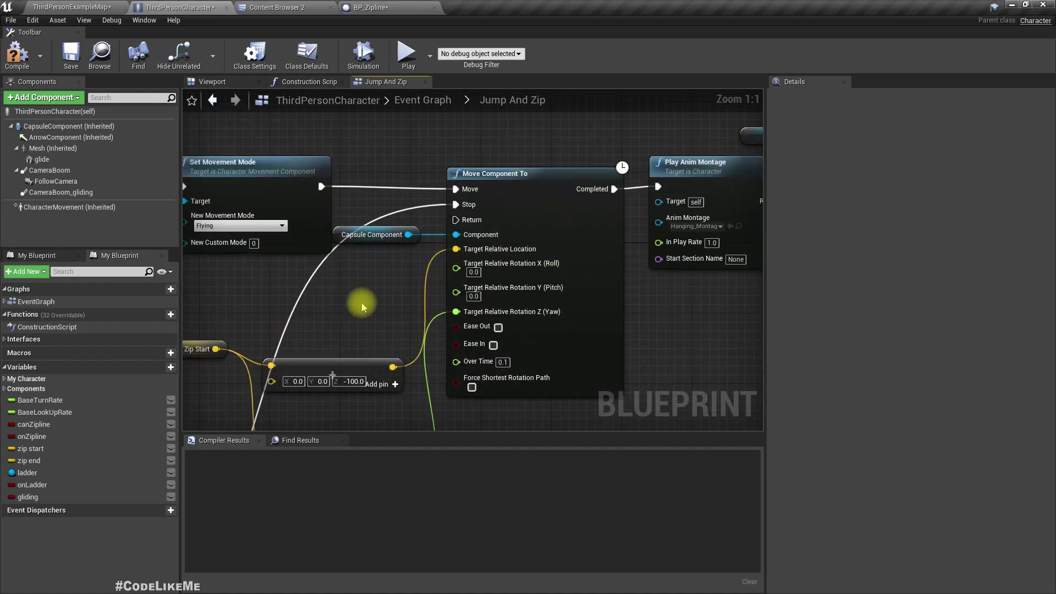
right_drag(457, 249, 548, 231)
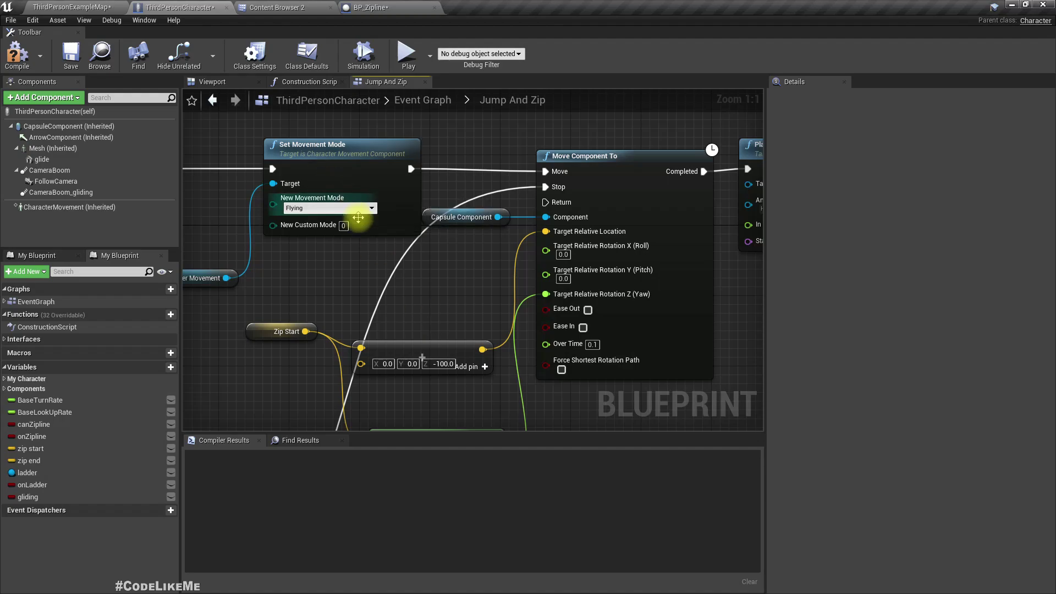
right_drag(472, 302, 578, 273)
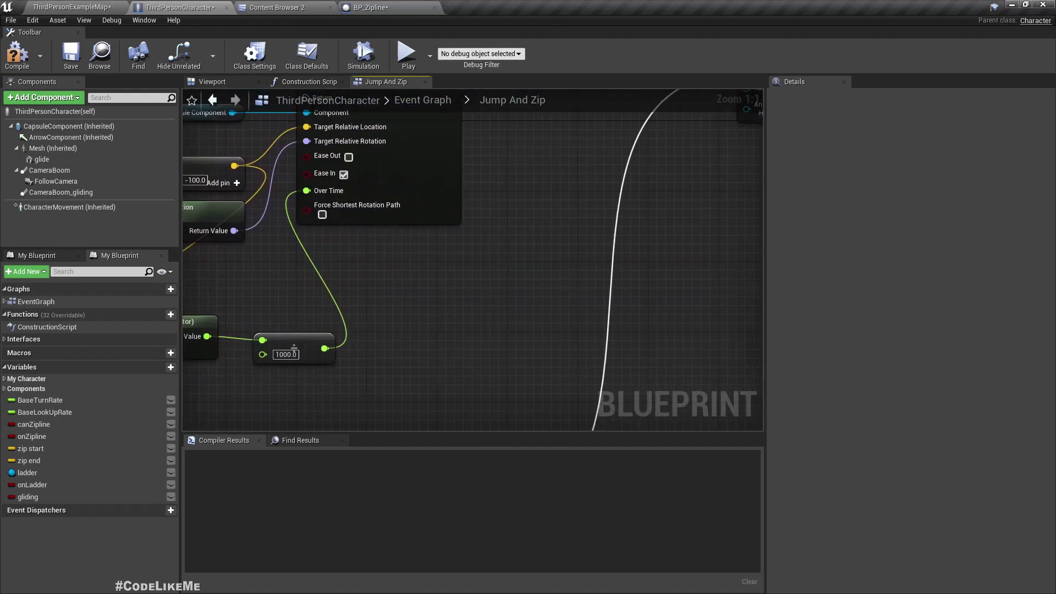
right_drag(517, 206, 304, 353)
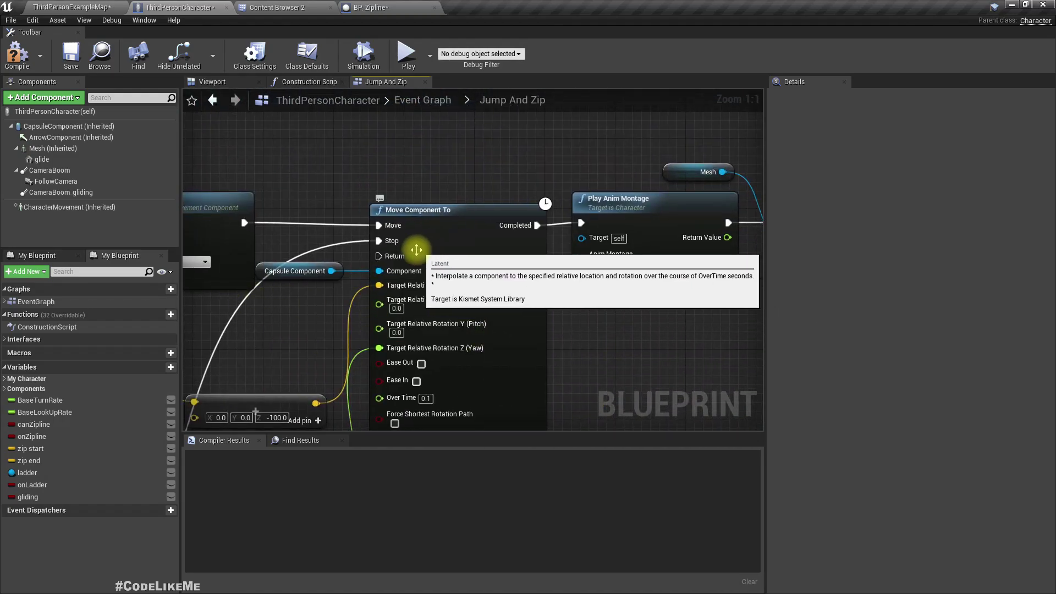
mouse_move(731, 388)
right_down()
mouse_move(636, 380)
mouse_move(568, 324)
right_up()
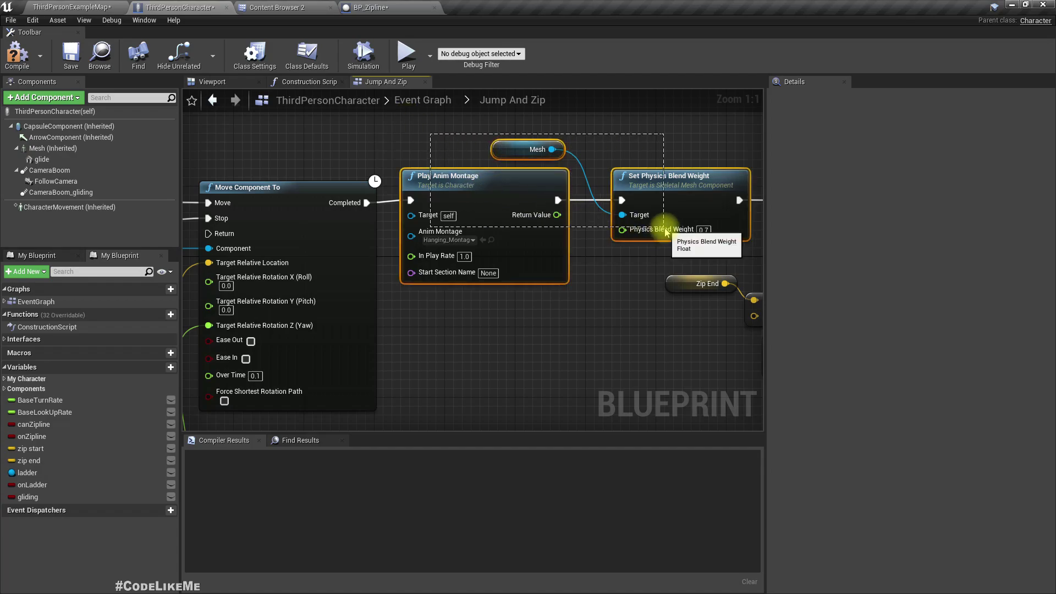
right_drag(624, 312, 371, 206)
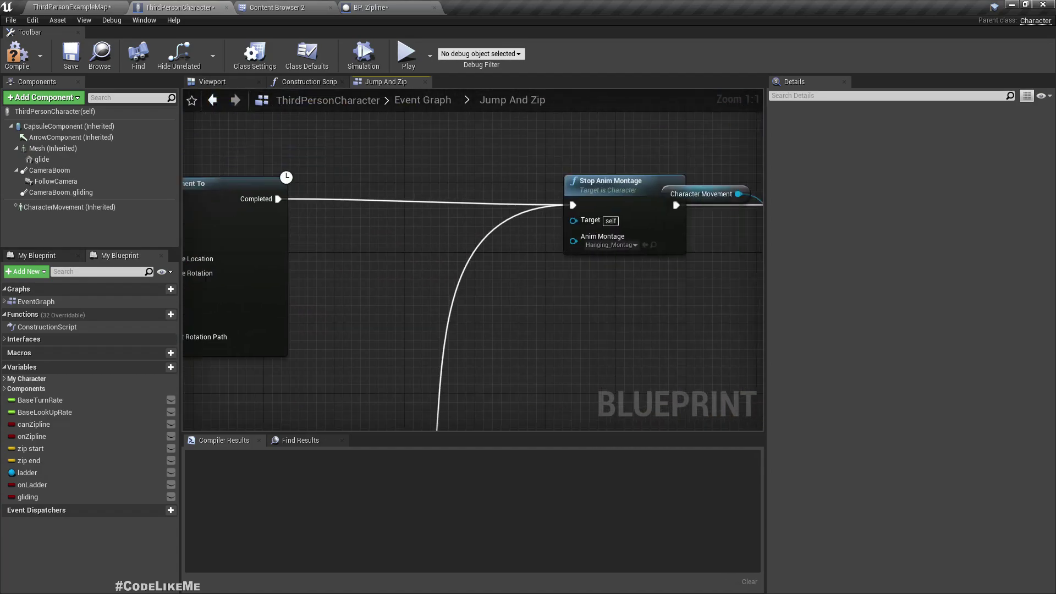
right_drag(611, 339, 499, 351)
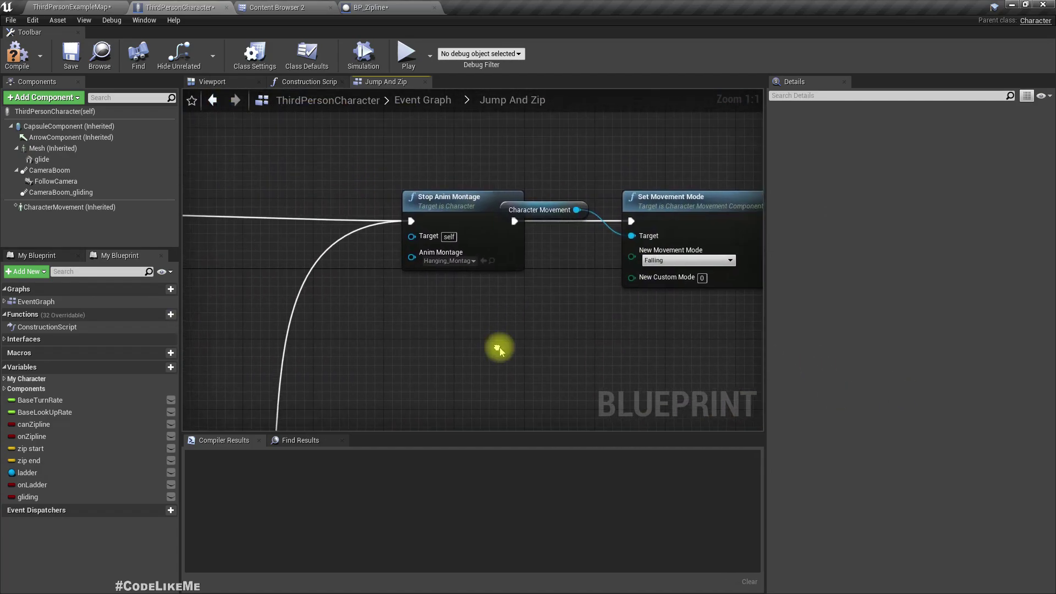
click(18, 53)
click(73, 7)
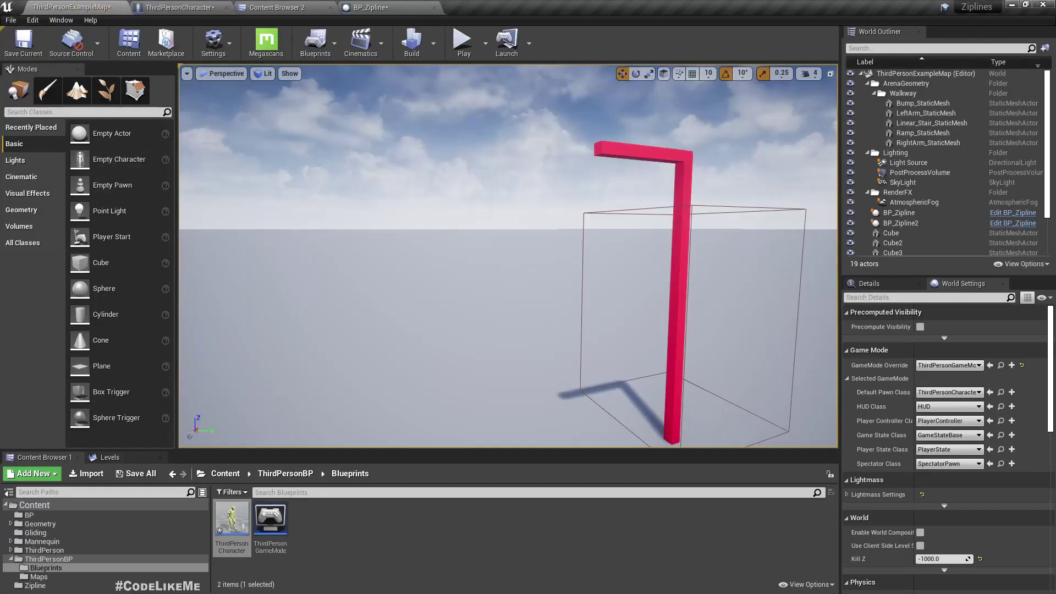
right_drag(700, 301, 700, 301)
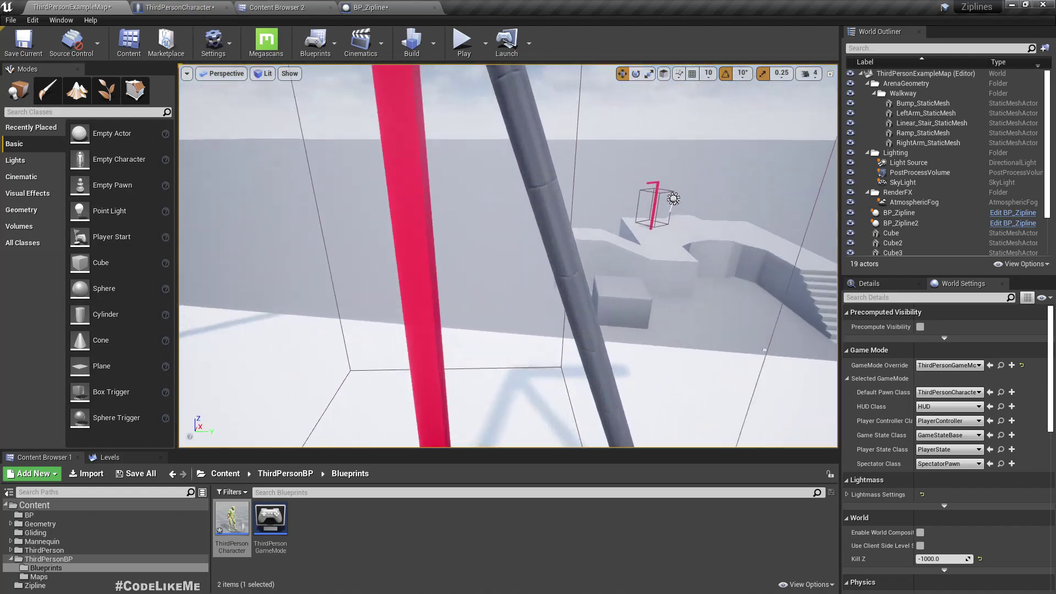
right_drag(471, 236, 471, 236)
key(alt+p)
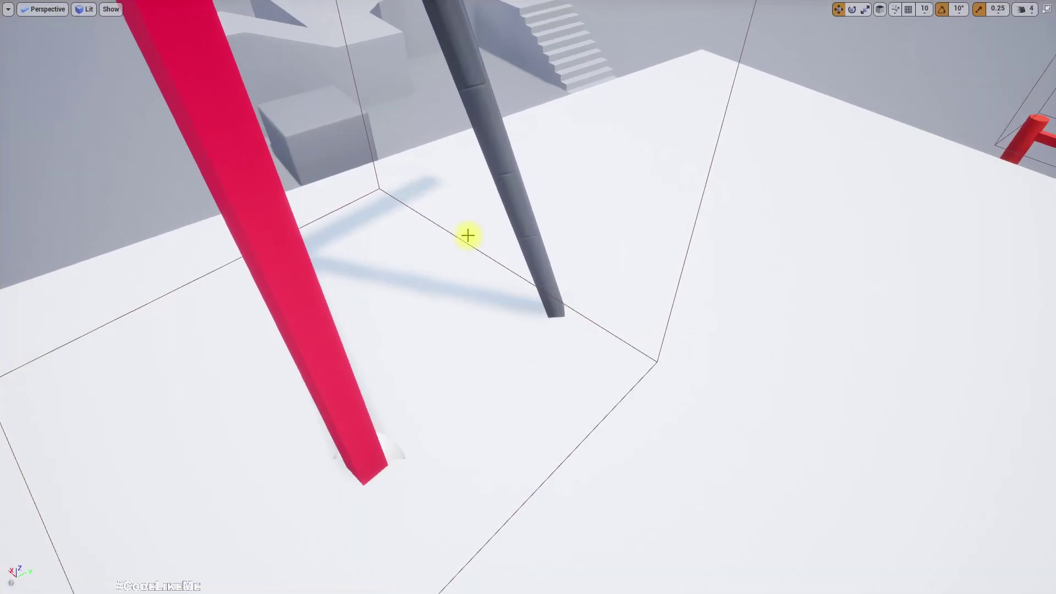
click(467, 237)
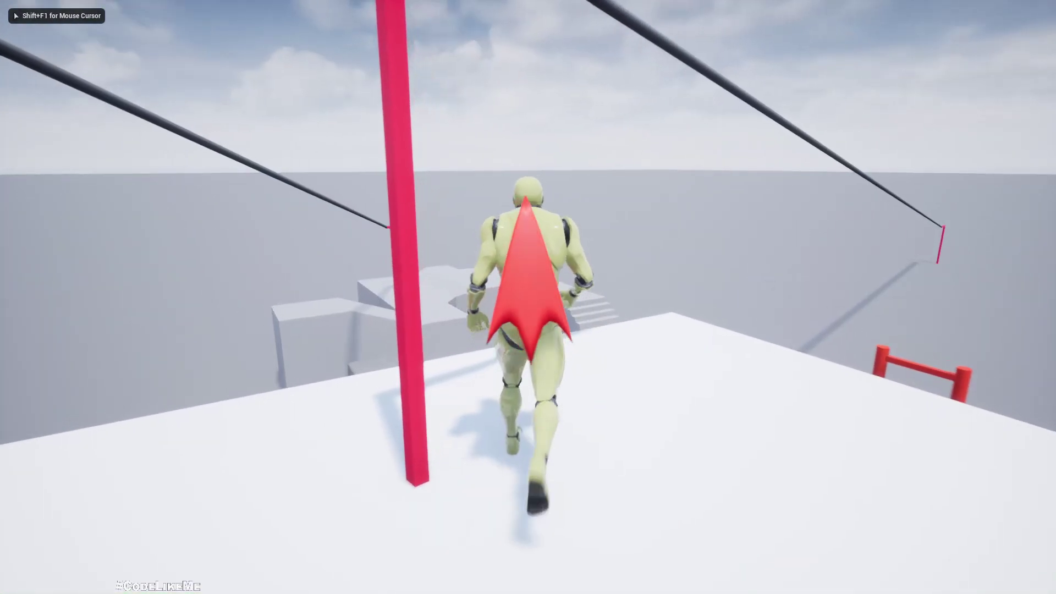
key(w)
key(space)
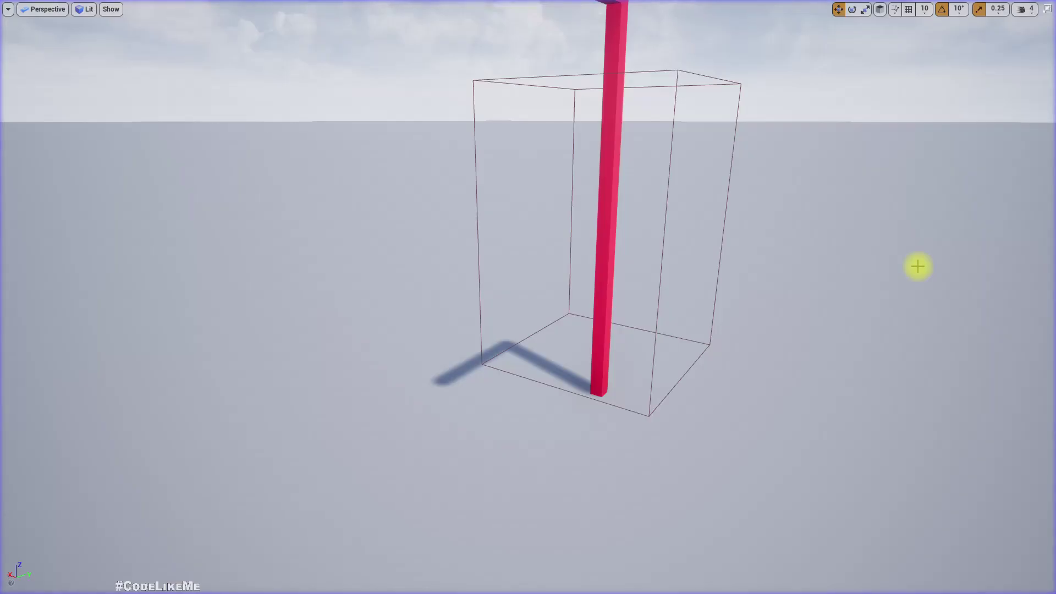
key(F11)
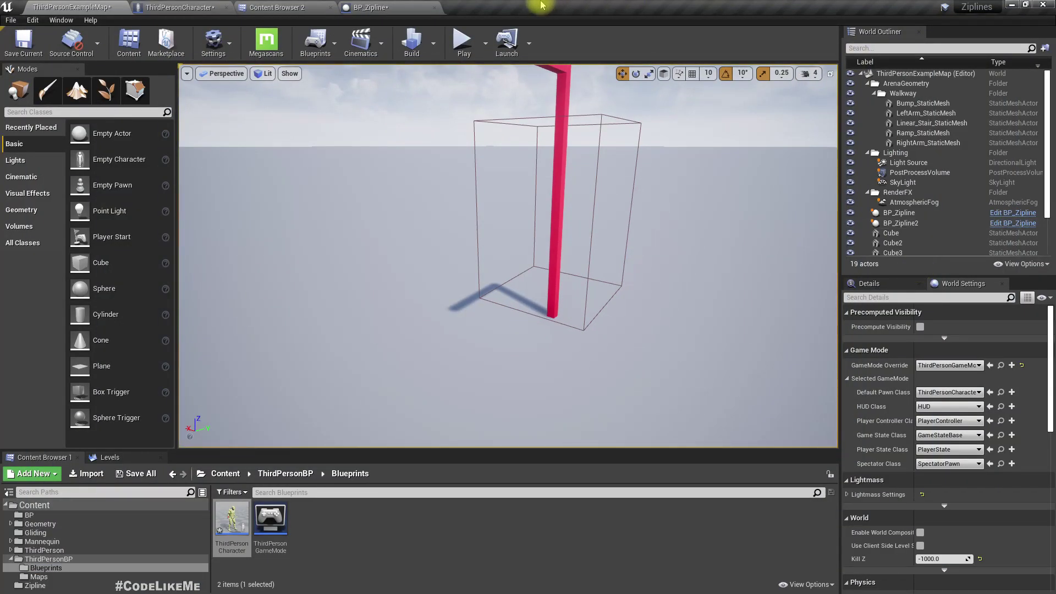
Return to the ThirdPersonCharacter graph and select the Do Once node near Jump
click(231, 7)
scroll(464, 189, up, 3)
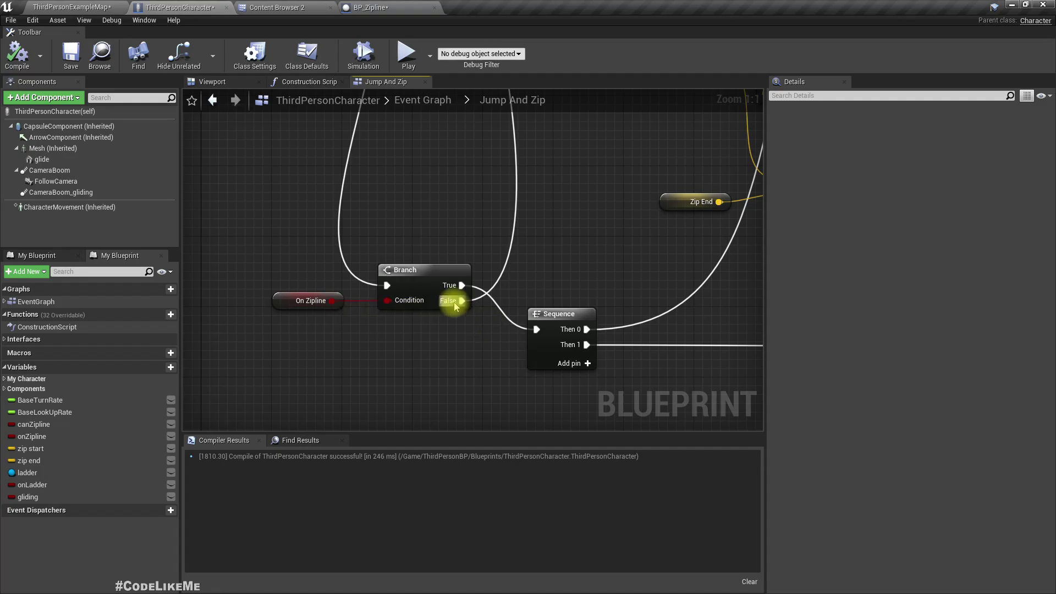
right_drag(512, 250, 461, 239)
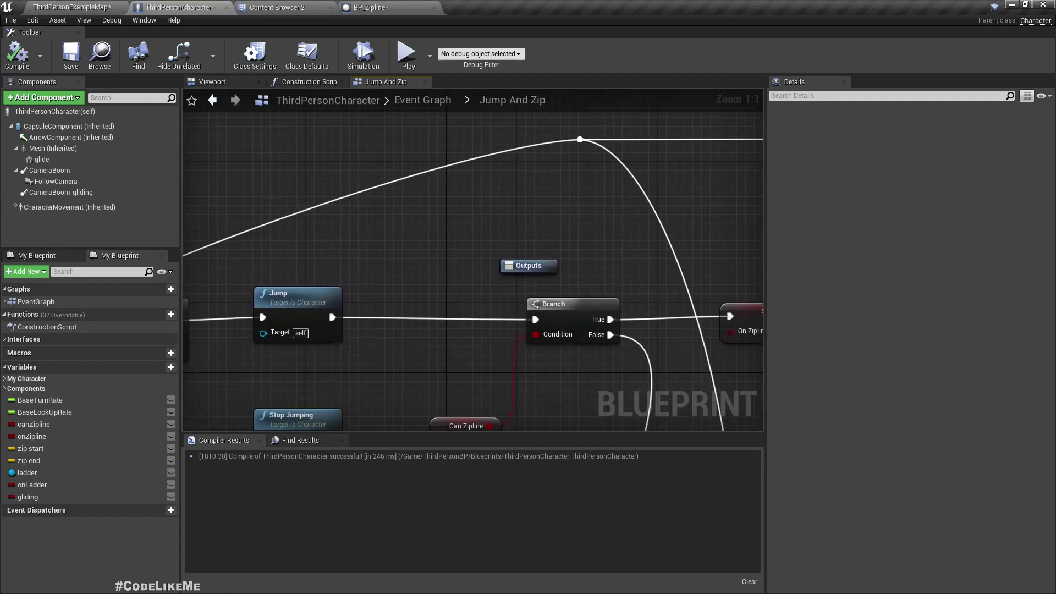
click(464, 253)
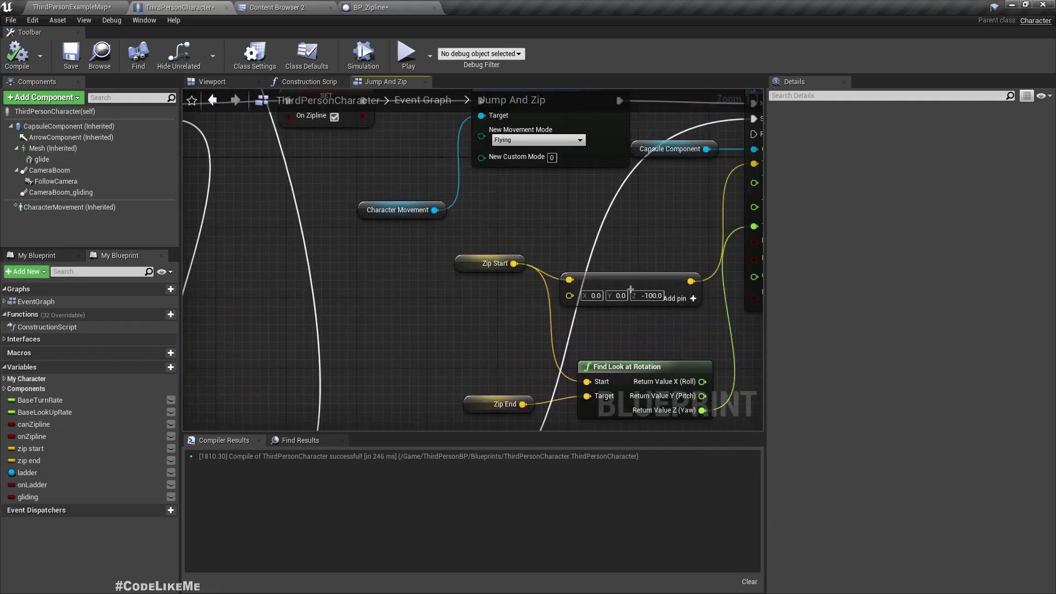
mouse_move(498, 312)
right_down()
mouse_move(596, 334)
mouse_move(577, 346)
right_up()
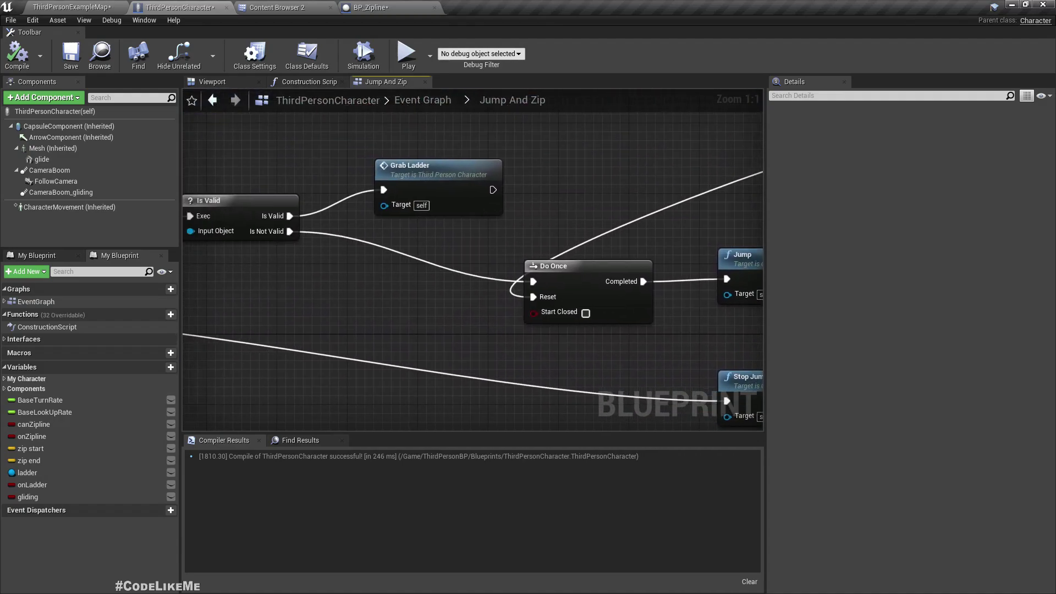
scroll(510, 316, down, 3)
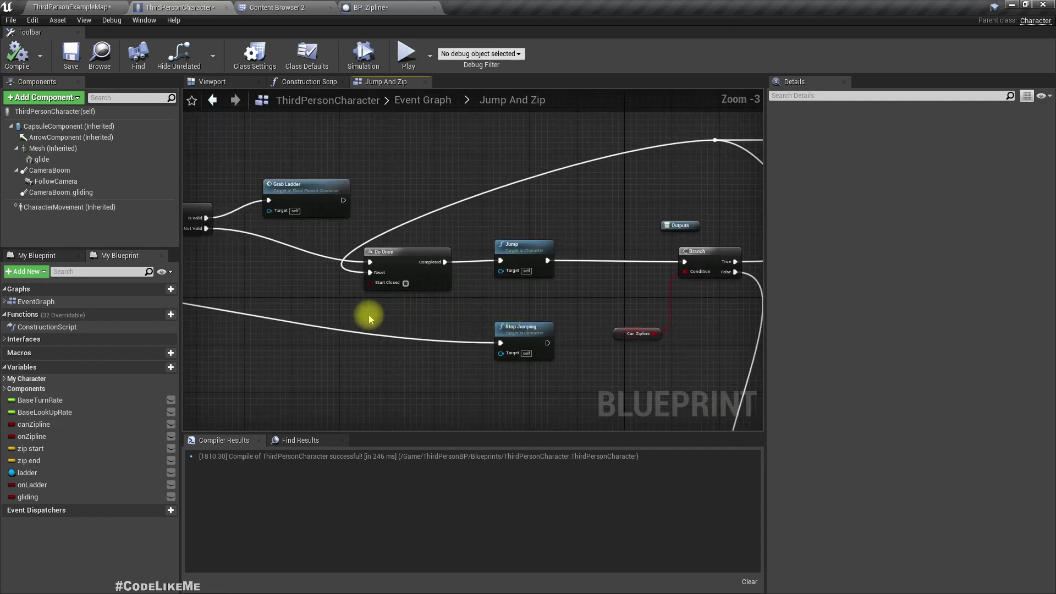
right_drag(365, 314, 307, 274)
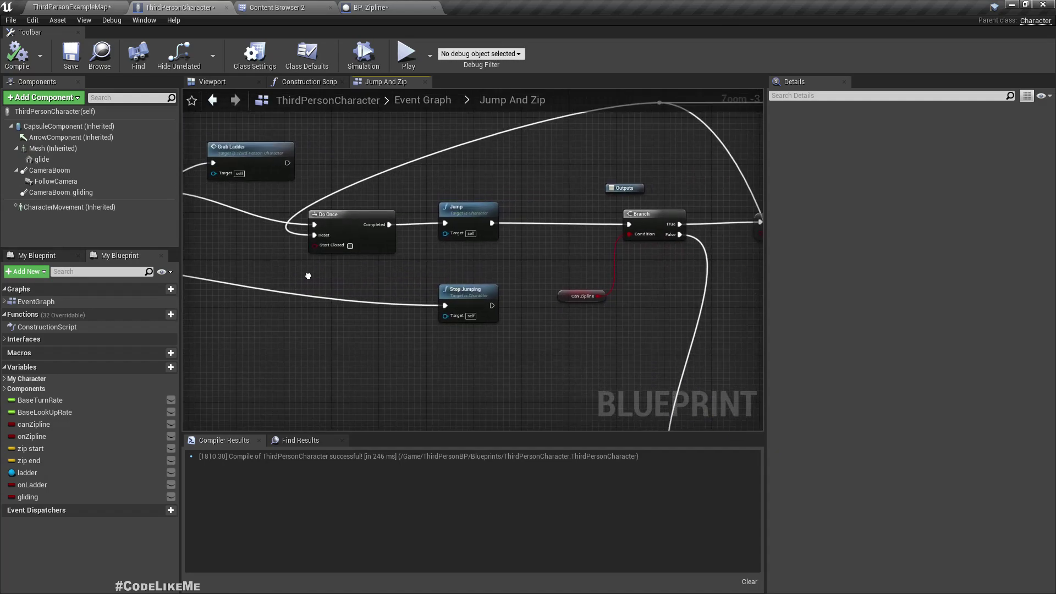
click(328, 225)
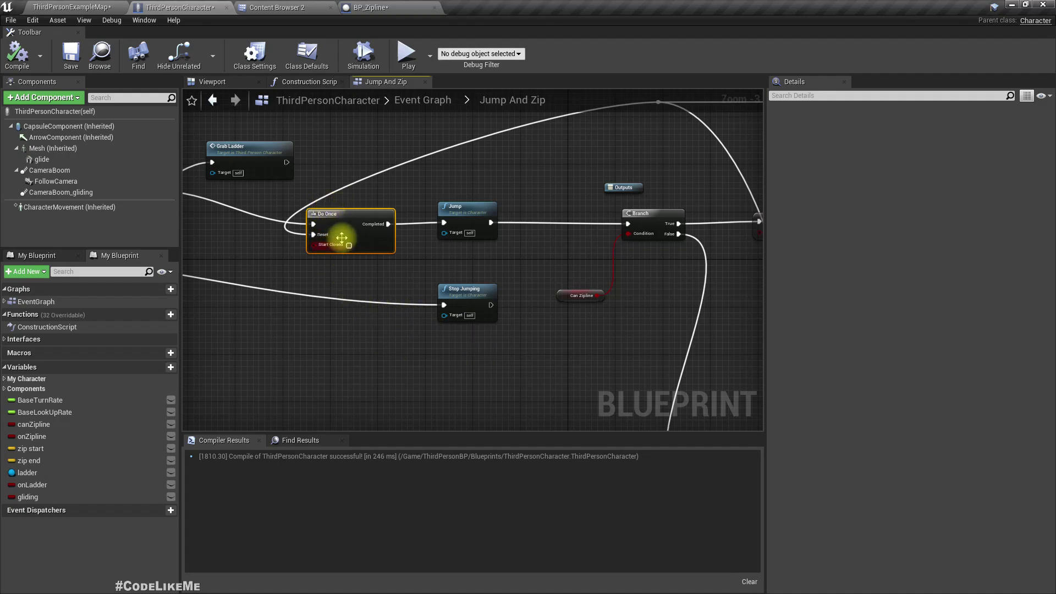
Find the Can Zipline variable and its Branch, then nudge the Branch slightly right
right_drag(523, 259, 466, 248)
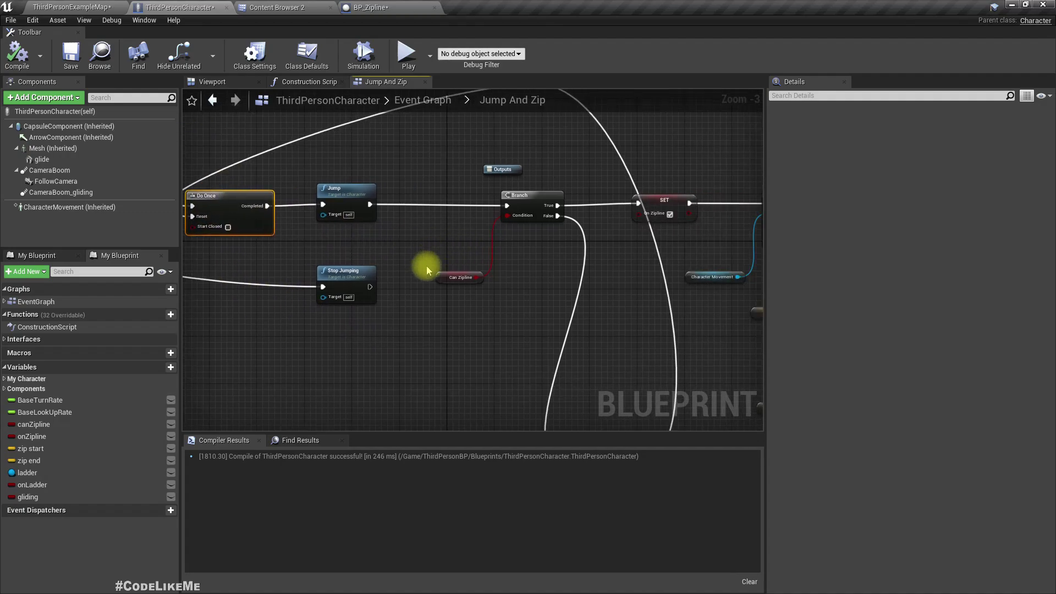
drag(477, 311, 479, 306)
right_drag(479, 306, 678, 351)
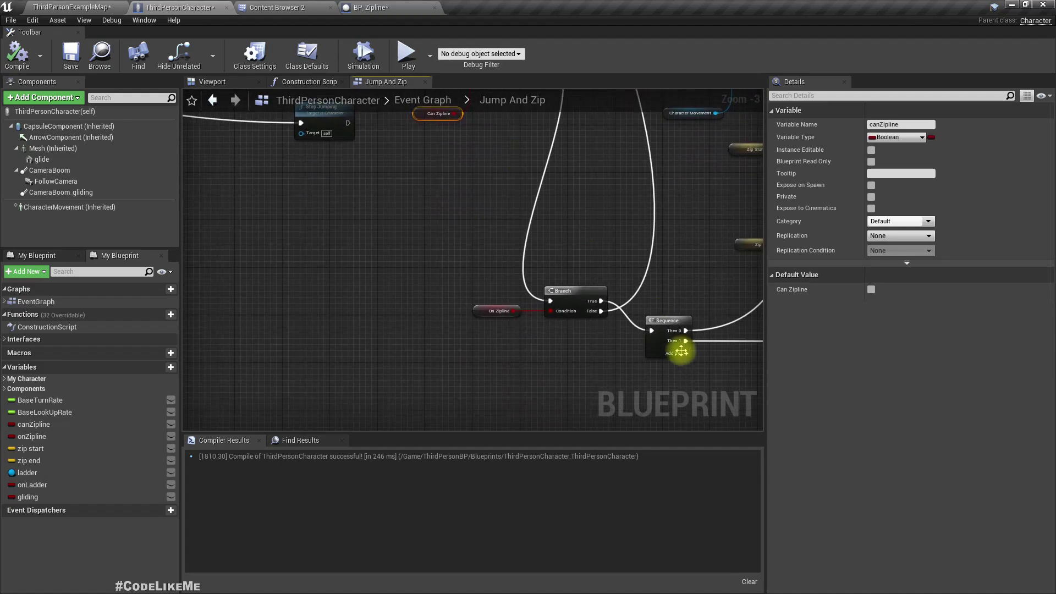
mouse_move(534, 300)
right_down()
mouse_move(564, 435)
mouse_move(276, 394)
right_up()
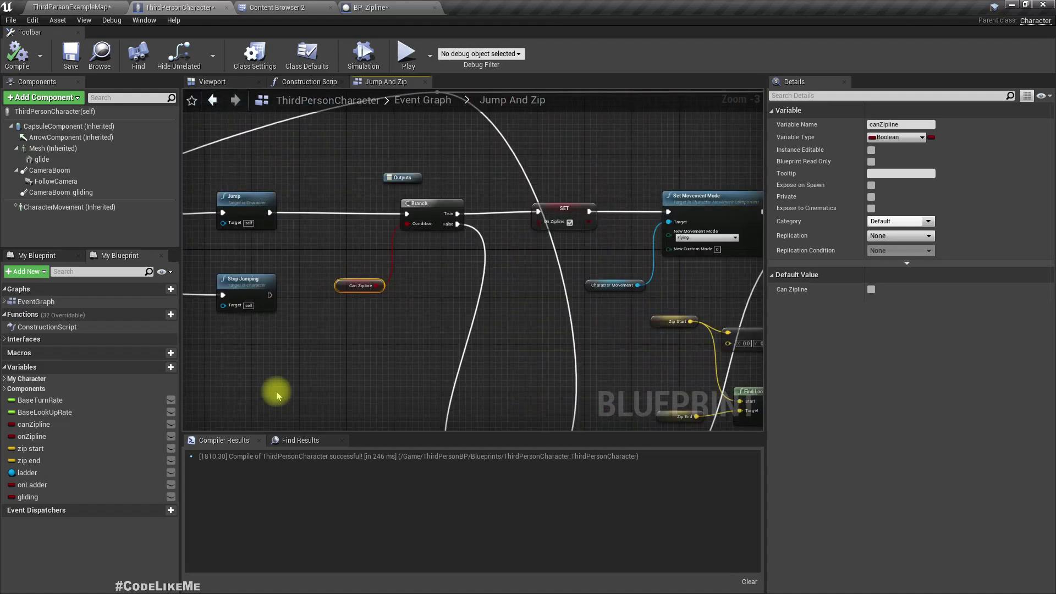
right_drag(459, 260, 464, 334)
mouse_move(452, 280)
mouse_down()
mouse_move(475, 278)
mouse_move(432, 293)
mouse_move(440, 166)
mouse_up()
scroll(448, 239, down, 2)
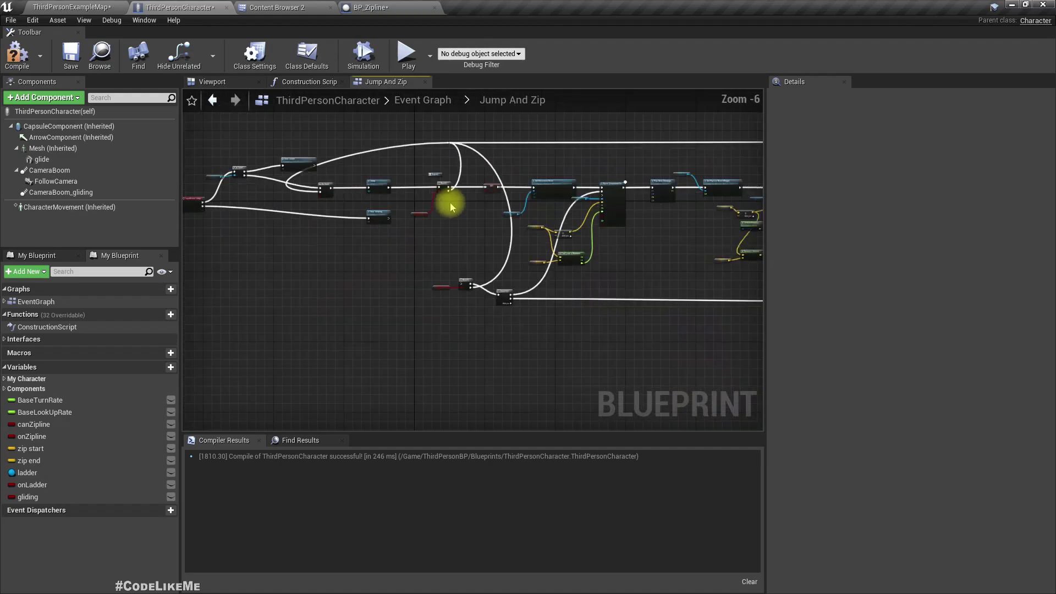
scroll(441, 310, up, 1)
Add a Sequence node from Is Valid's Is Not Valid output and drag it onto Do Once
right_drag(441, 310, 470, 310)
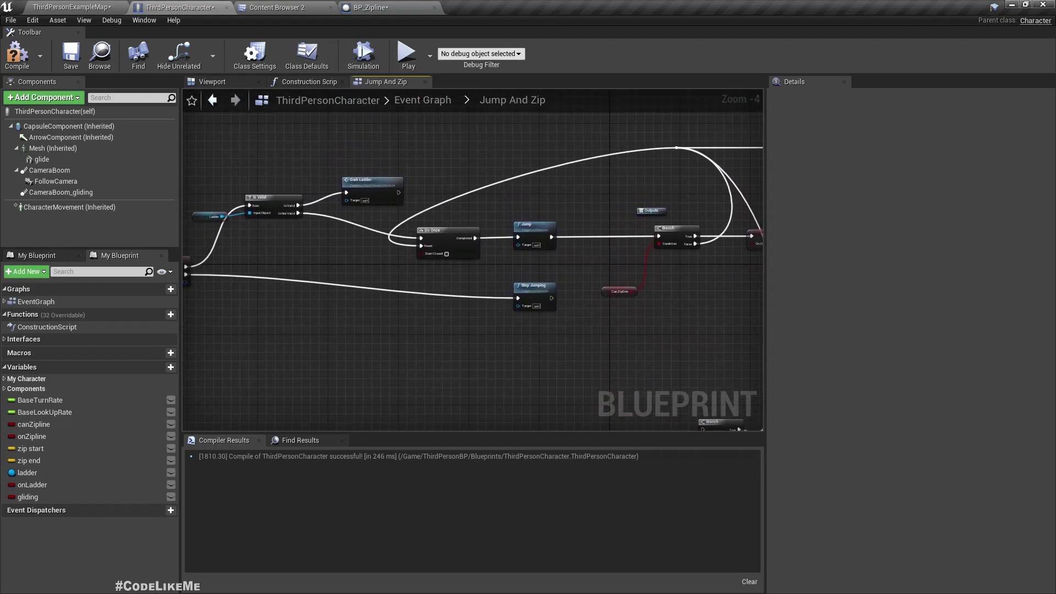
scroll(390, 262, up, 2)
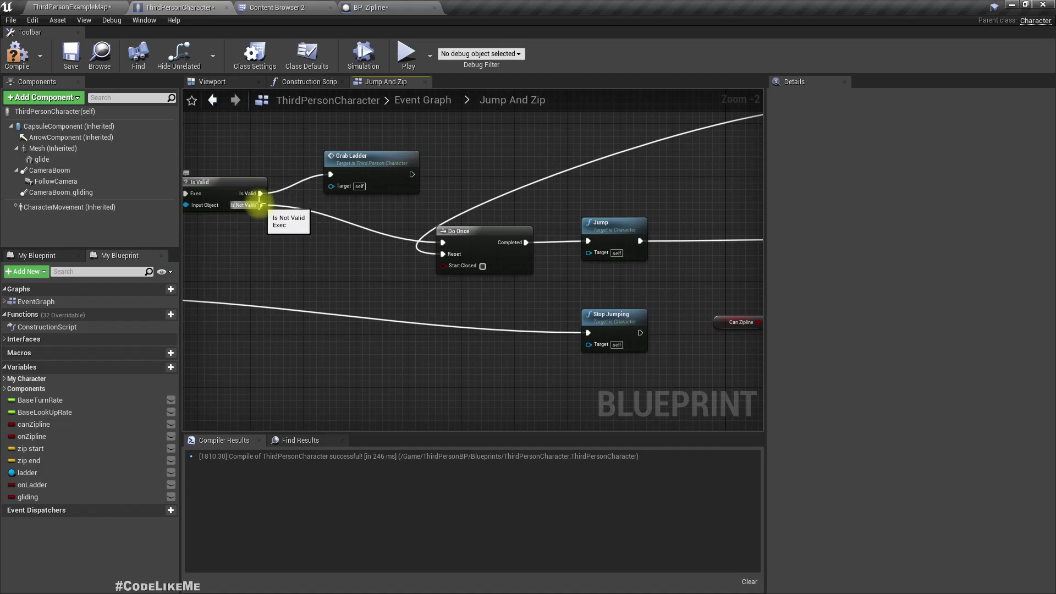
drag(260, 205, 297, 237)
text(sequ)
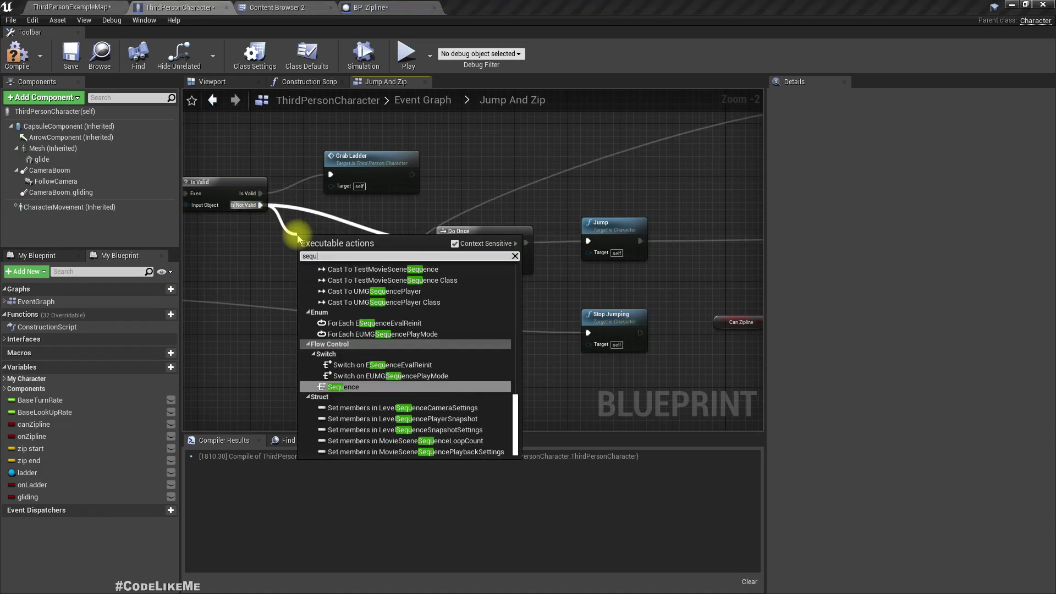
key(Return)
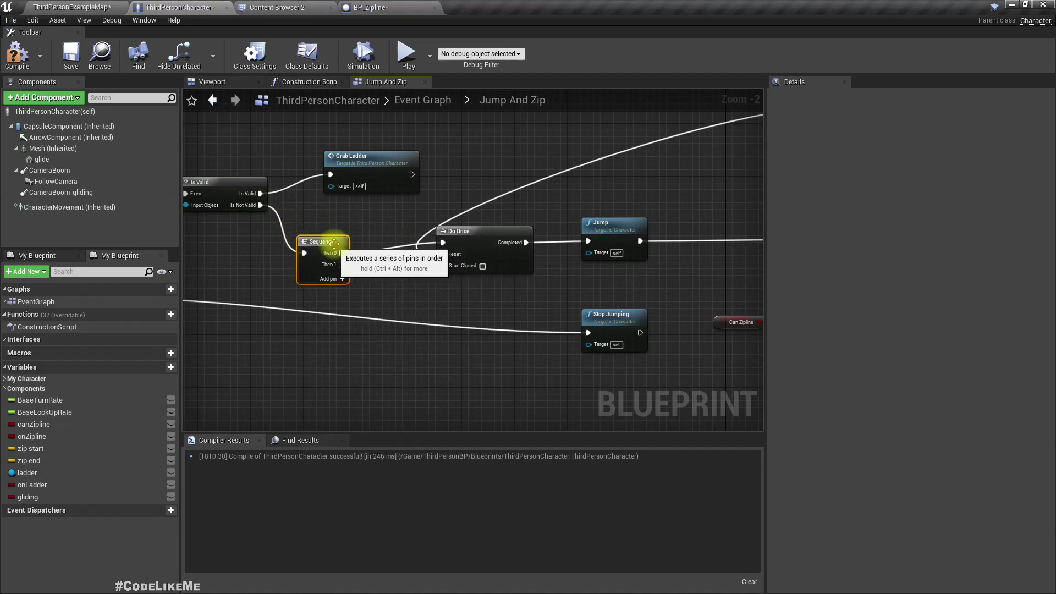
mouse_move(350, 260)
mouse_down()
mouse_move(363, 246)
mouse_move(349, 240)
mouse_up()
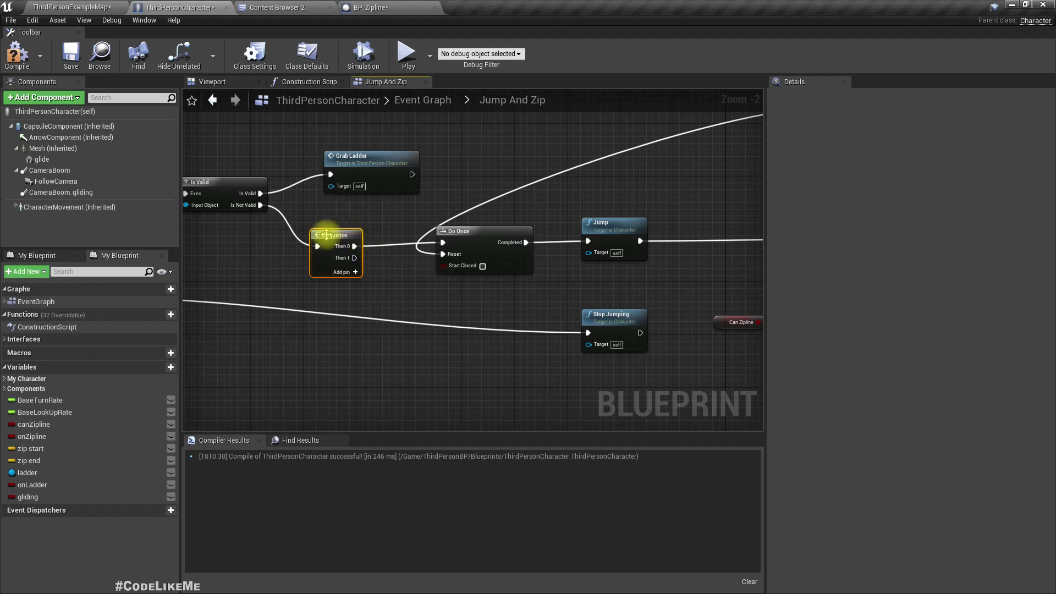
drag(334, 241, 444, 243)
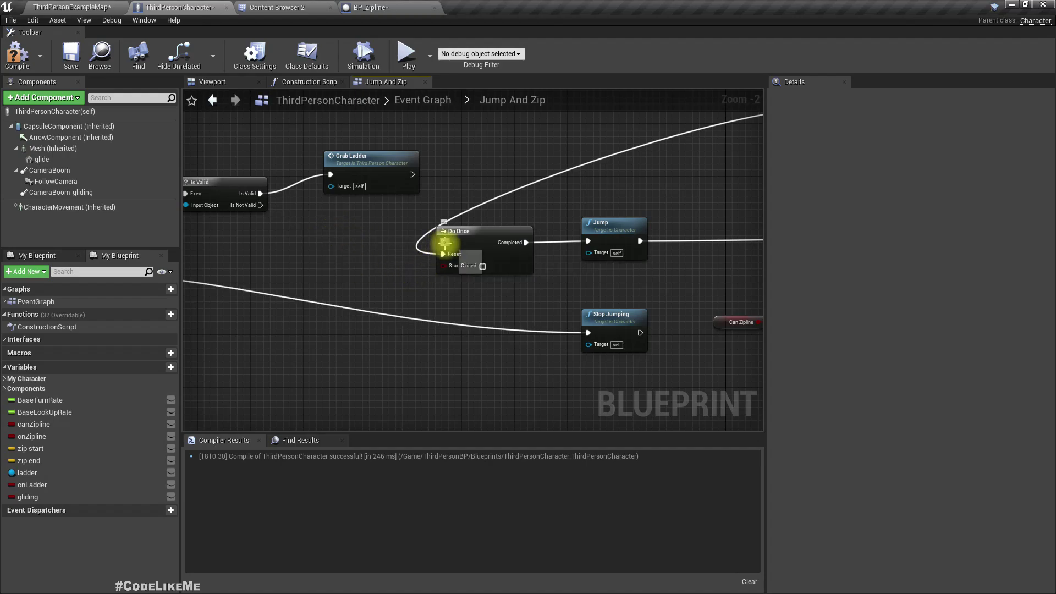
scroll(419, 303, down, 4)
scroll(488, 309, up, 2)
Move the On Zipline Branch beside the Is Valid node
right_drag(415, 295, 496, 345)
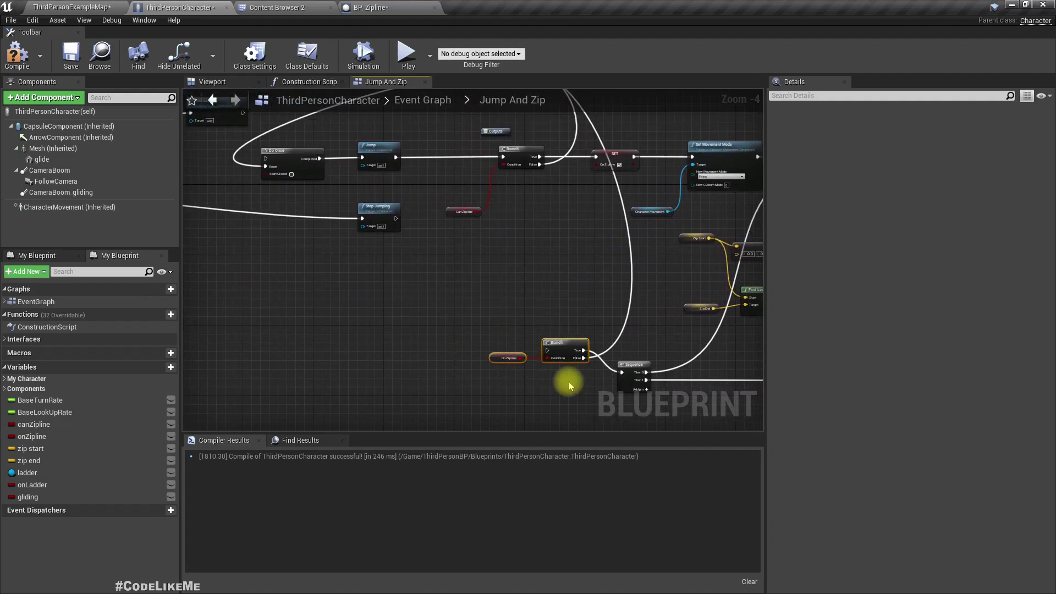
right_drag(561, 379, 660, 396)
drag(683, 367, 356, 273)
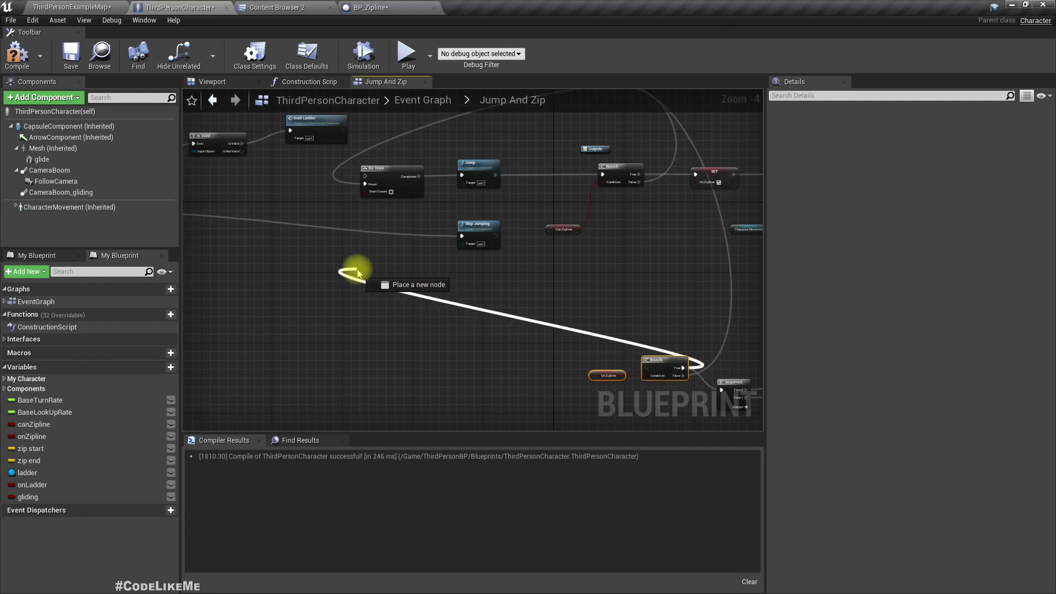
click(294, 342)
right_drag(224, 255, 466, 370)
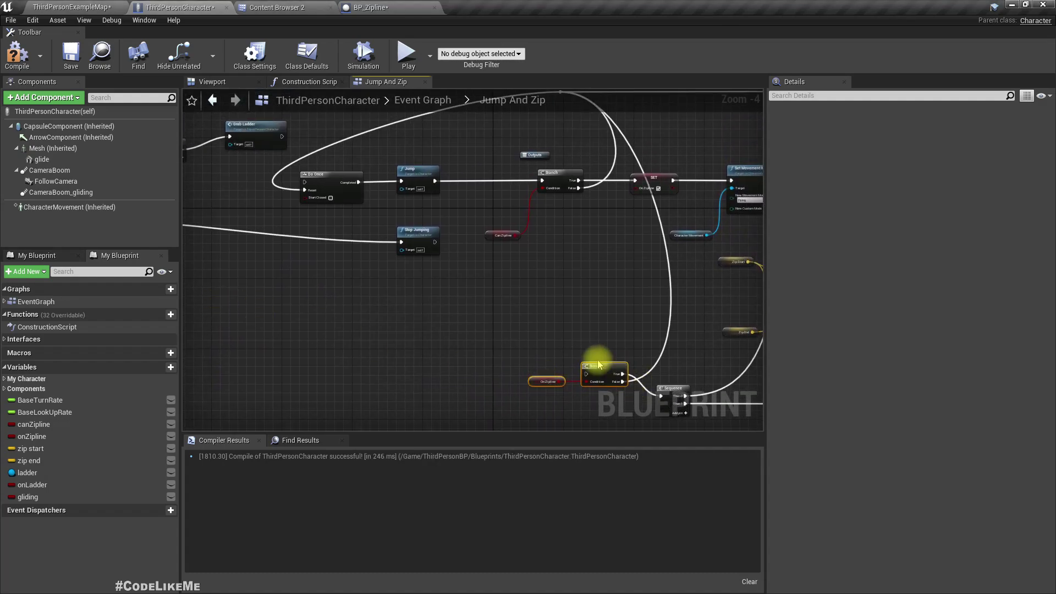
drag(596, 365, 227, 195)
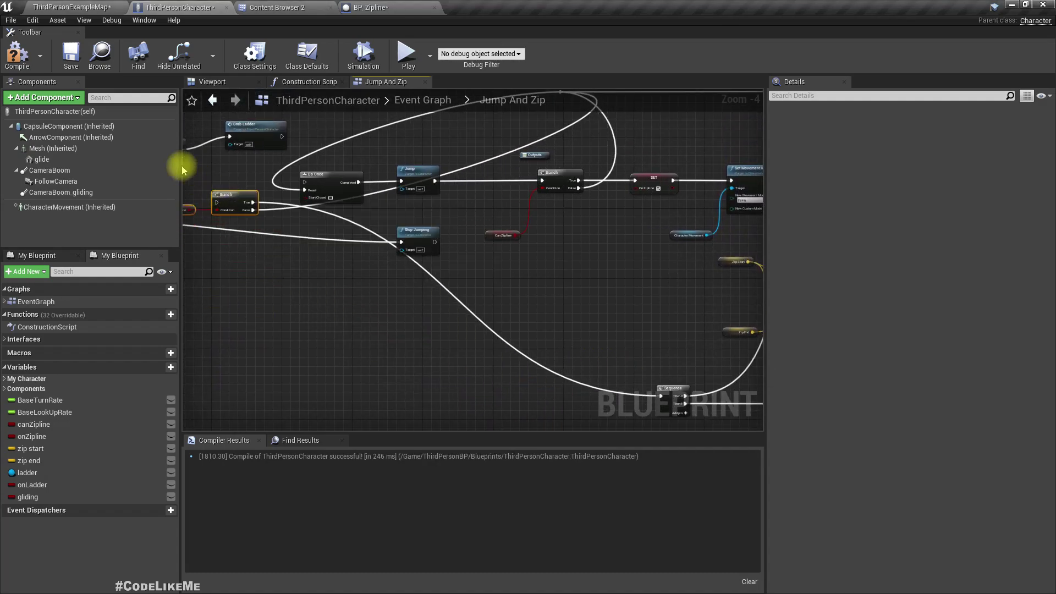
scroll(336, 263, up, 1)
scroll(366, 330, up, 1)
scroll(401, 347, up, 1)
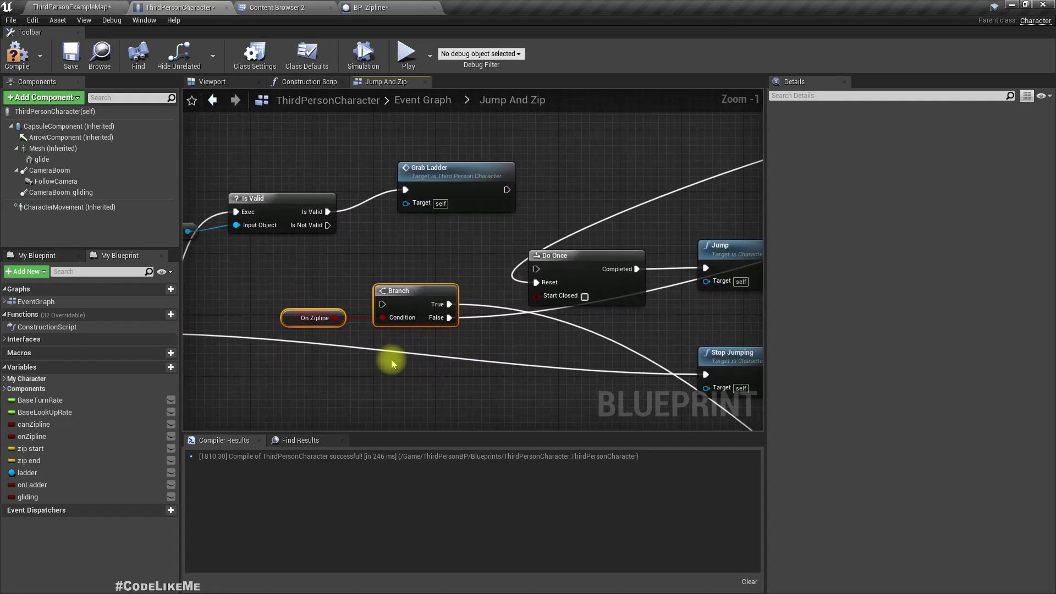
Connect Is Not Valid to the Branch input and Branch False to Do Once Reset
drag(395, 319, 363, 279)
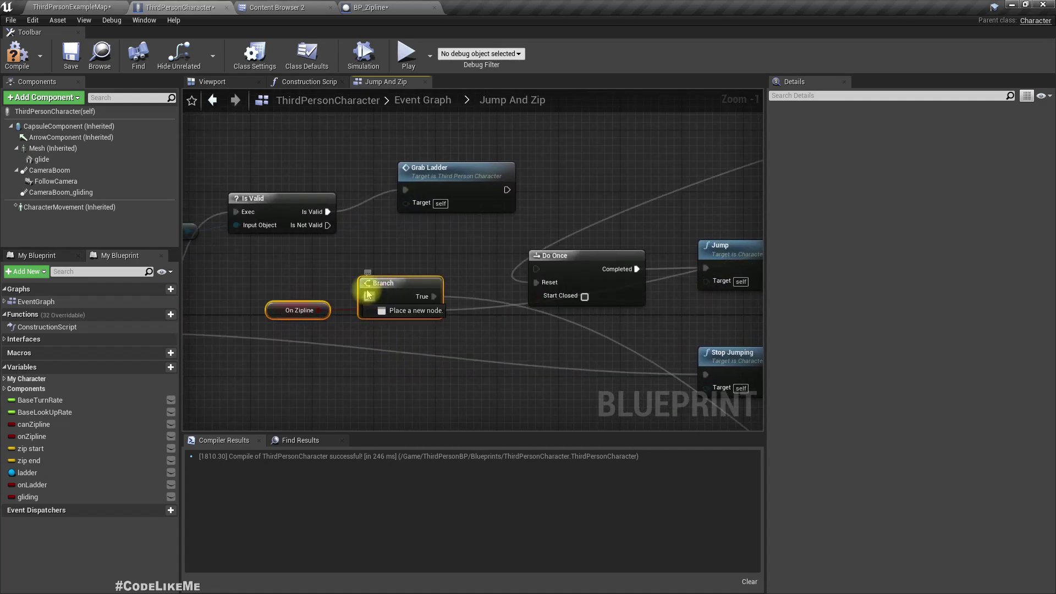
drag(327, 232, 327, 226)
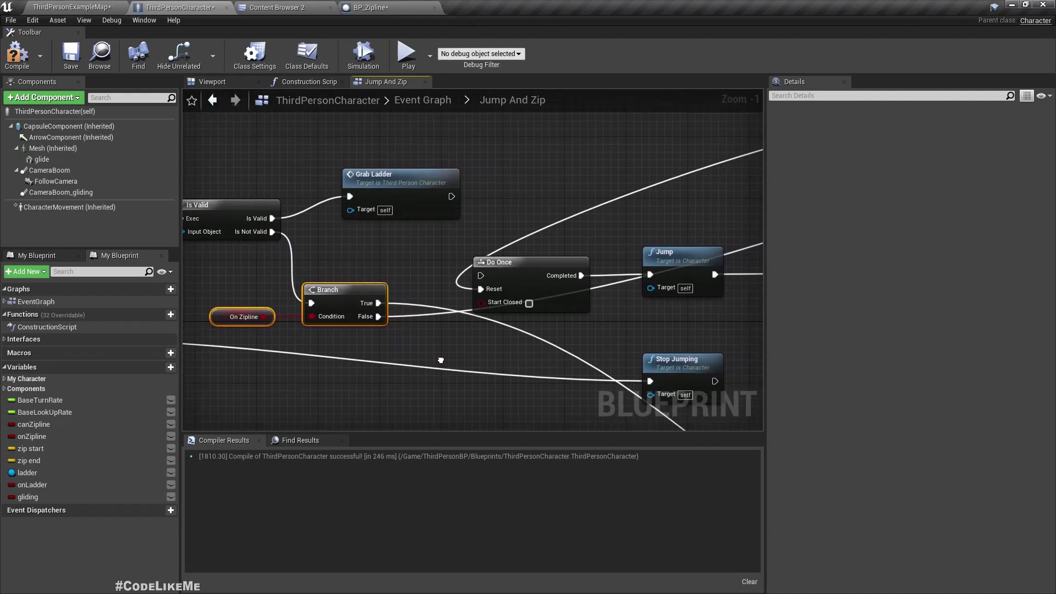
right_drag(512, 366, 446, 370)
drag(367, 315, 405, 320)
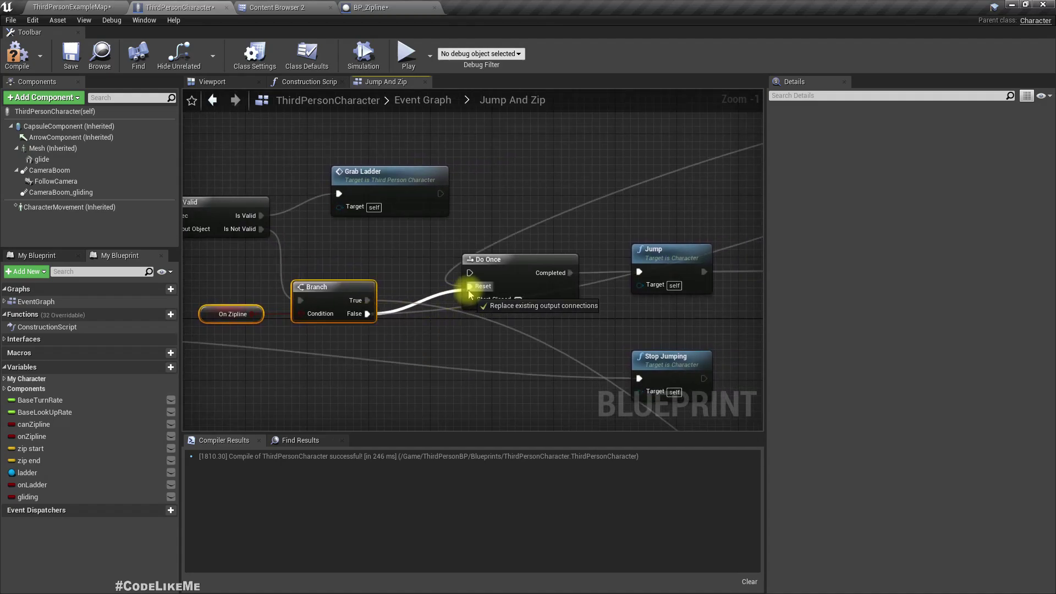
drag(470, 287, 471, 289)
scroll(472, 323, down, 2)
scroll(406, 300, down, 2)
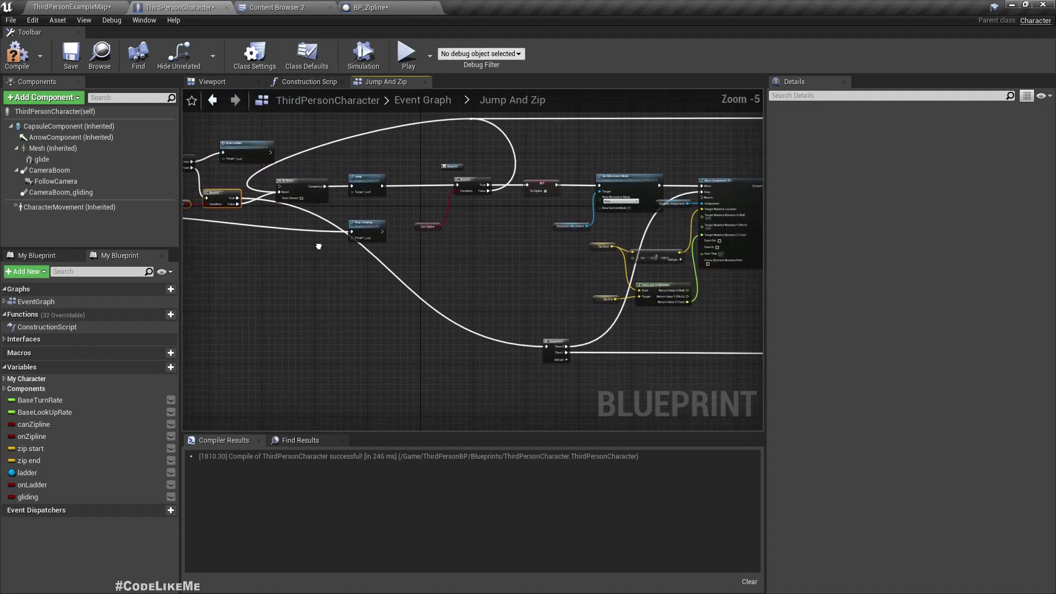
scroll(529, 349, up, 2)
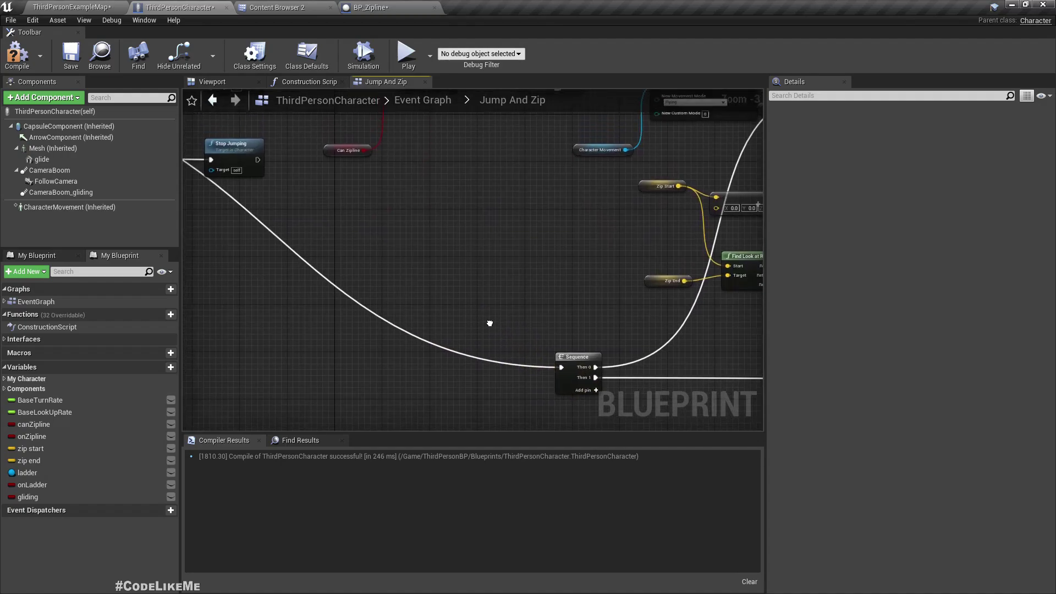
Rewire the Branch False output, then go back to the level map
right_drag(488, 328, 808, 445)
right_drag(421, 315, 453, 325)
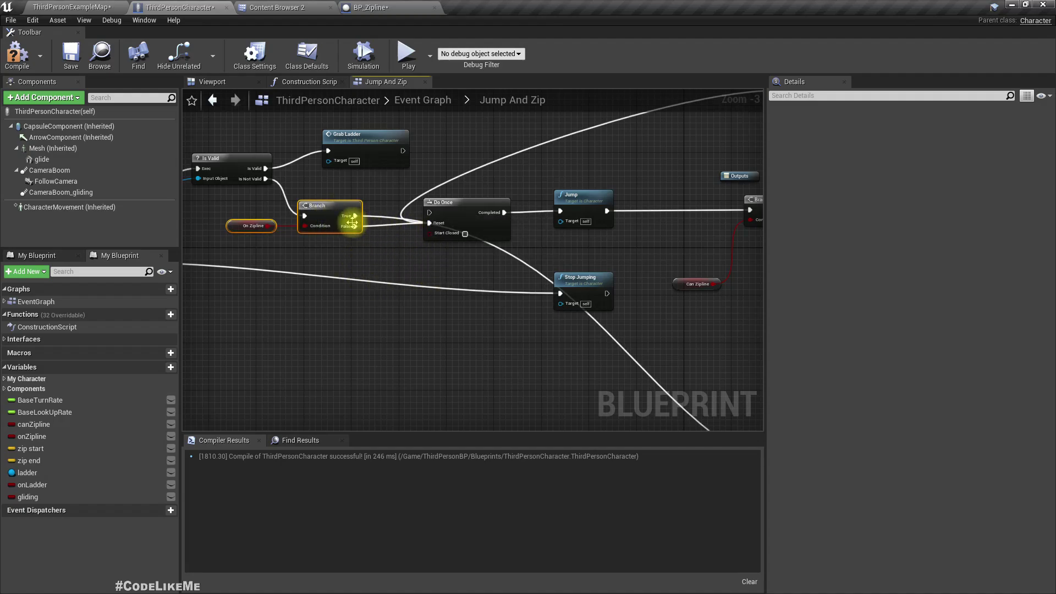
drag(354, 226, 431, 219)
scroll(416, 226, up, 3)
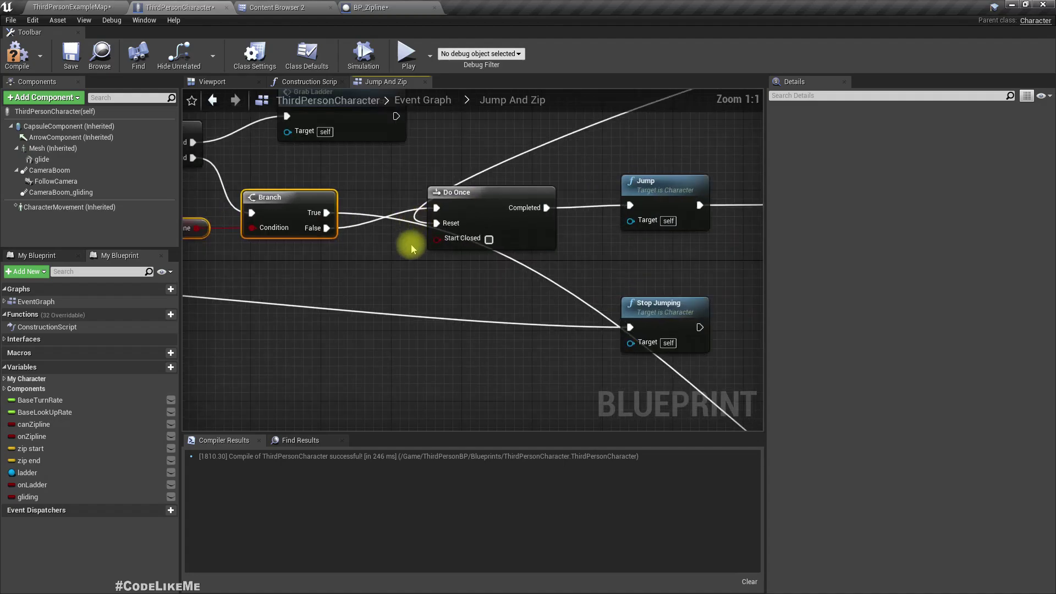
scroll(411, 251, down, 3)
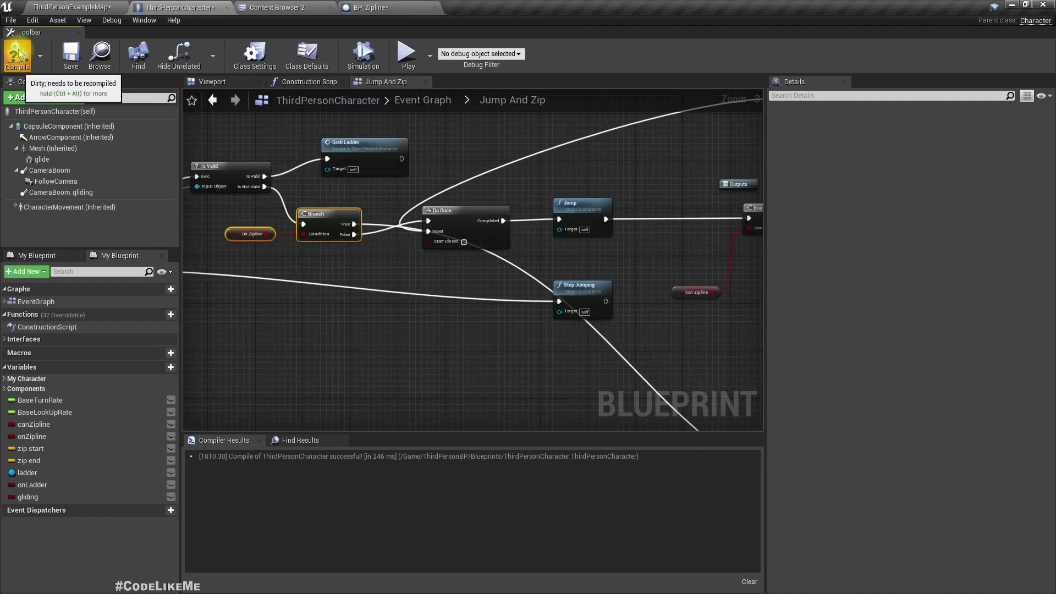
click(71, 7)
key(F11)
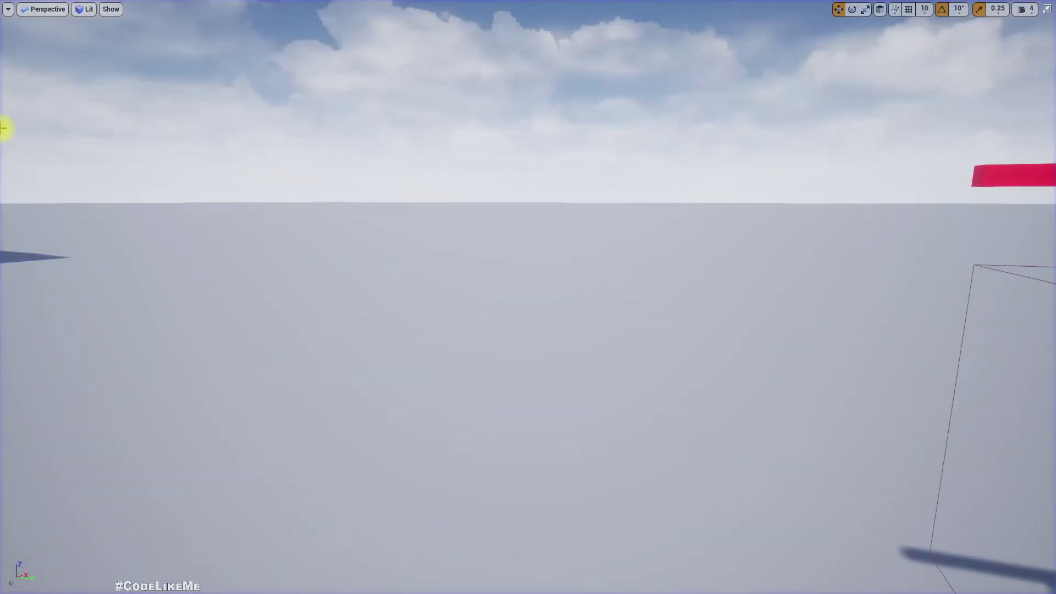
key(F11)
Return to the ThirdPersonCharacter graph and select the Move Component To node
click(185, 7)
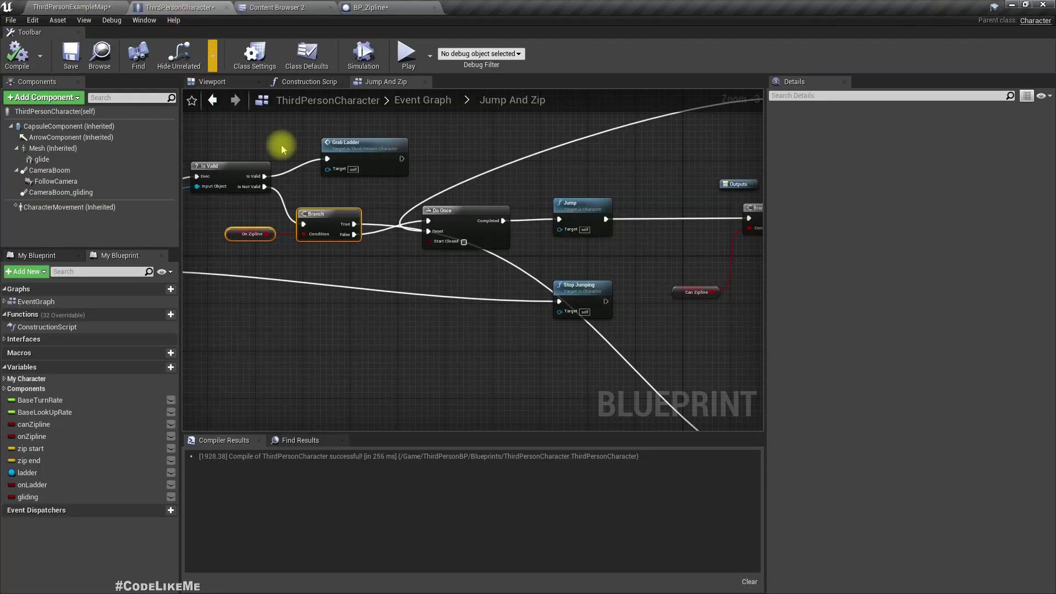
right_drag(306, 165, 424, 220)
scroll(424, 220, down, 3)
scroll(461, 218, up, 2)
scroll(515, 236, up, 2)
scroll(698, 286, up, 1)
scroll(479, 300, up, 1)
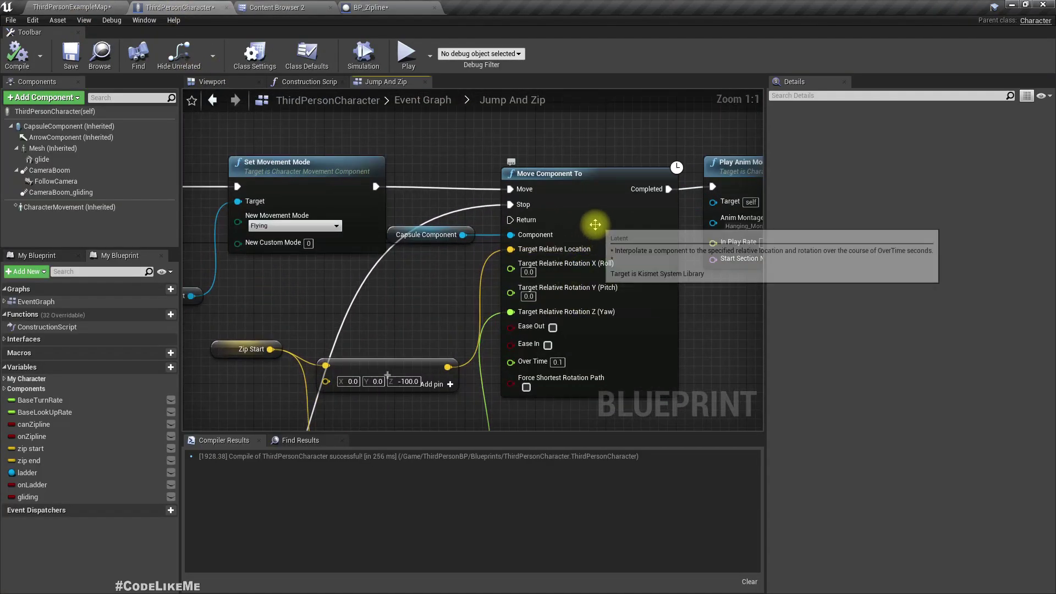
click(595, 225)
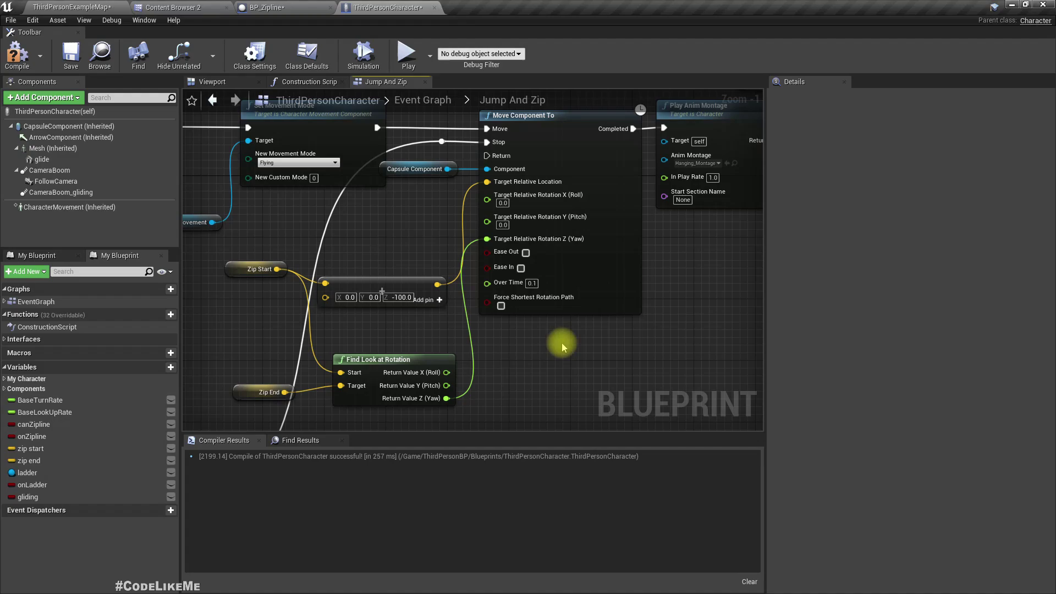
right_drag(561, 347, 544, 370)
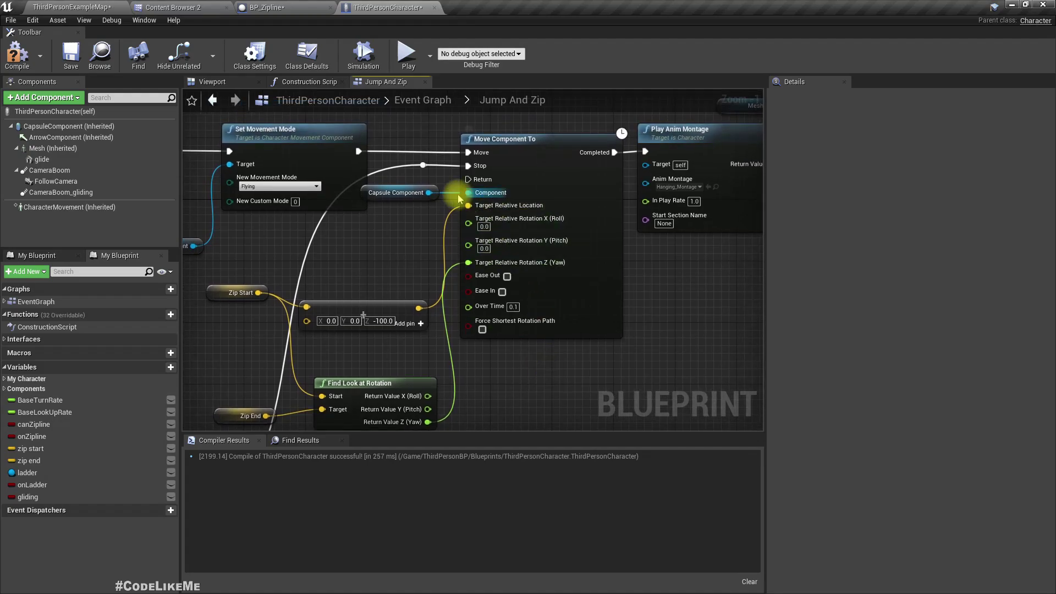
Check the ziplines in the level and BP_Zipline, then return to the Jump And Zip graph
click(81, 5)
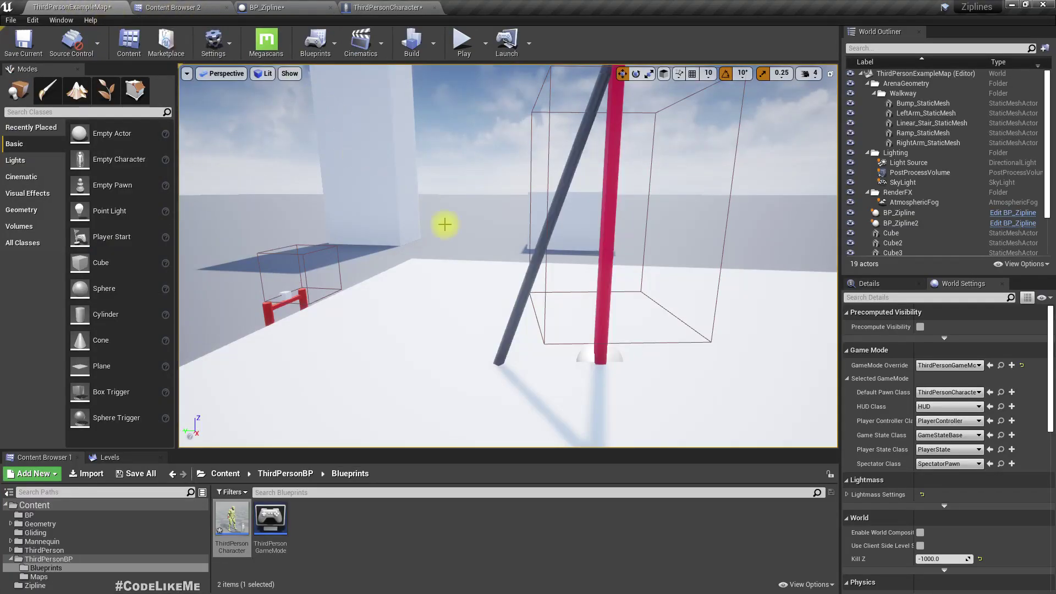
right_drag(472, 239, 471, 240)
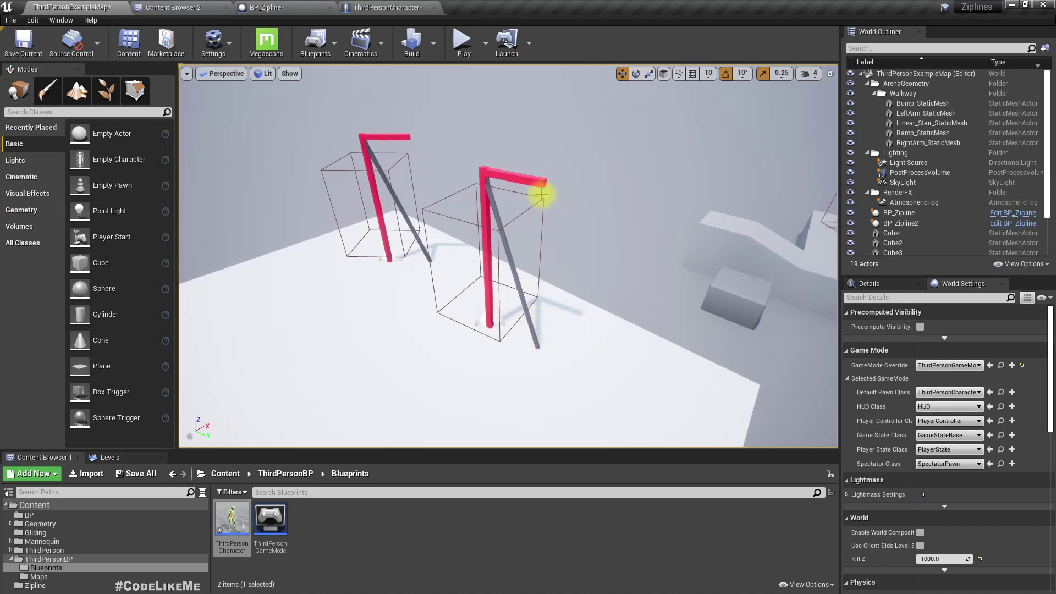
click(279, 6)
click(386, 6)
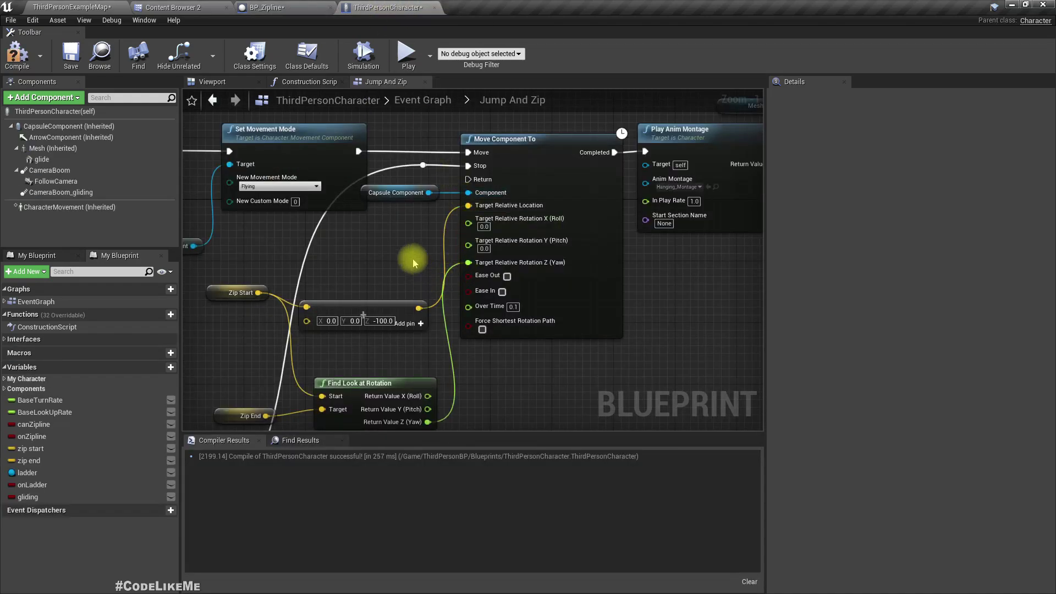
Wire Sequence Then 0 into the second Move Component To's Stop input and compile
right_drag(413, 258, 414, 241)
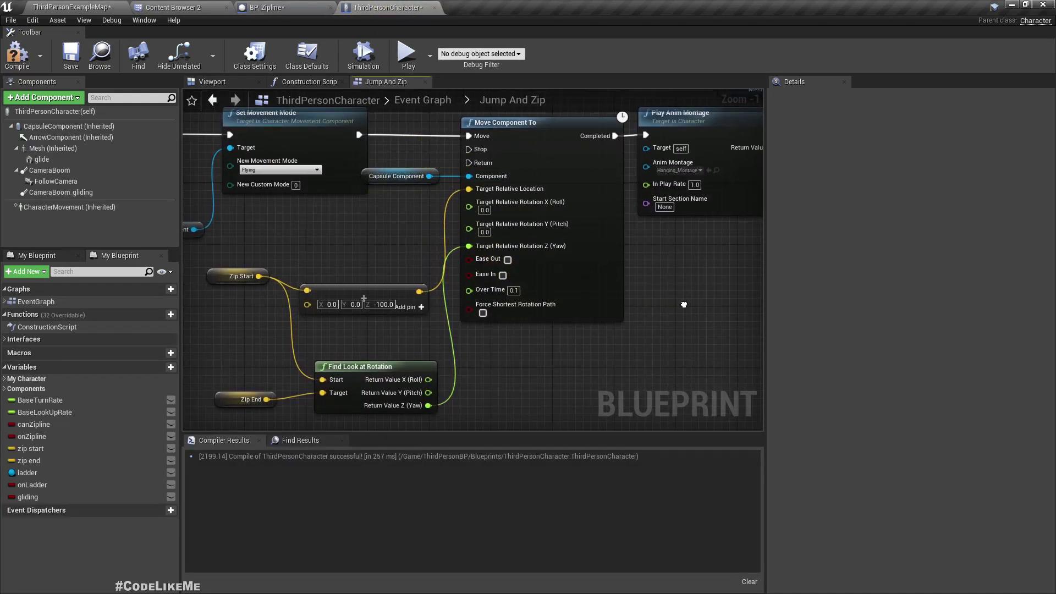
right_drag(416, 303, 508, 269)
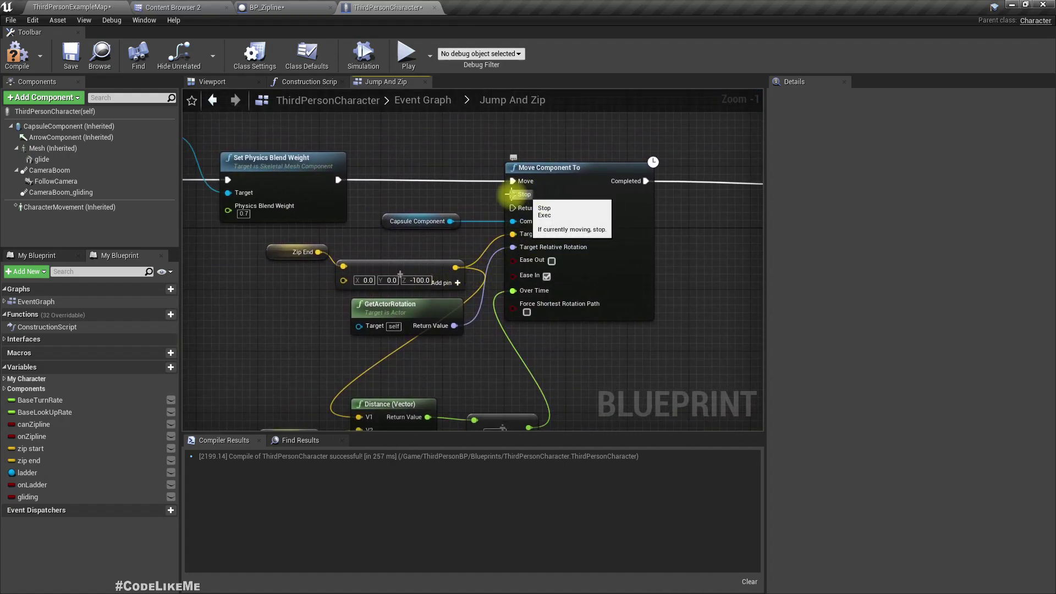
scroll(450, 374, down, 2)
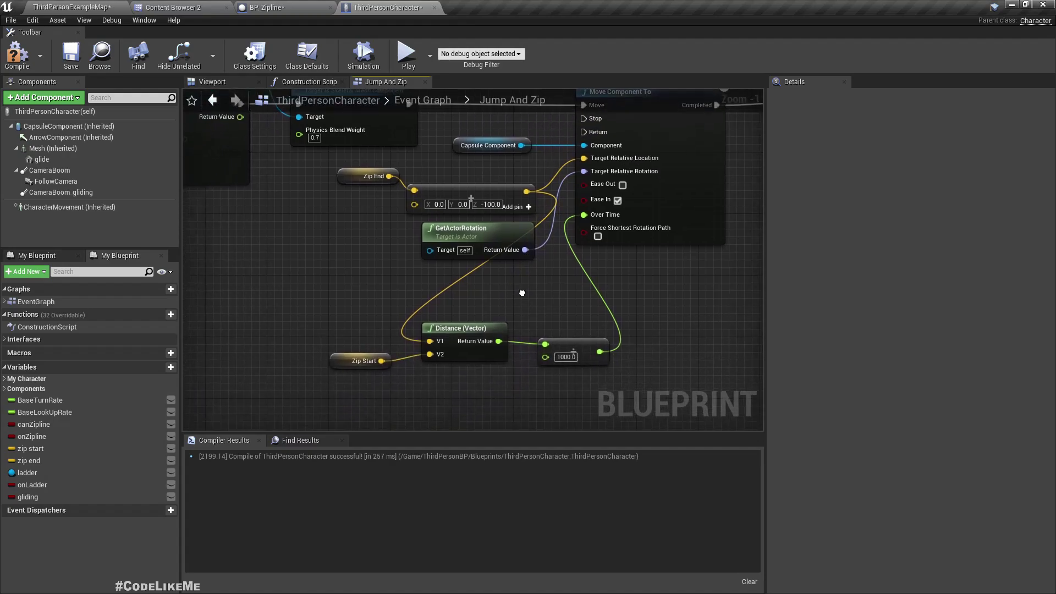
scroll(403, 317, up, 2)
scroll(475, 320, up, 1)
right_drag(520, 277, 499, 357)
scroll(265, 356, down, 3)
mouse_move(441, 252)
right_down()
mouse_move(653, 299)
mouse_move(464, 371)
right_up()
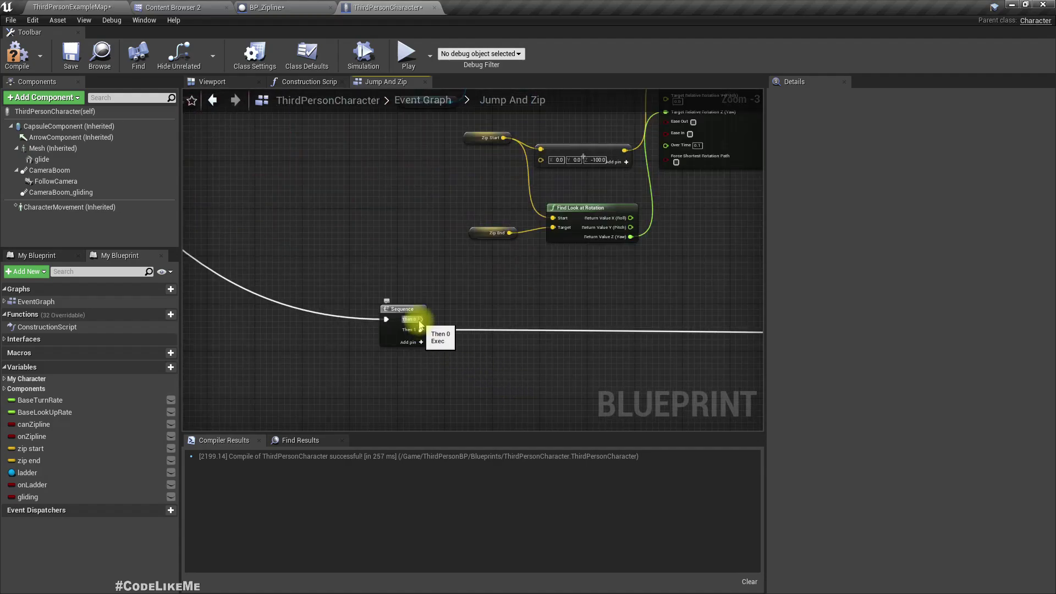
mouse_move(419, 324)
mouse_down()
mouse_move(658, 132)
mouse_move(395, 219)
mouse_up()
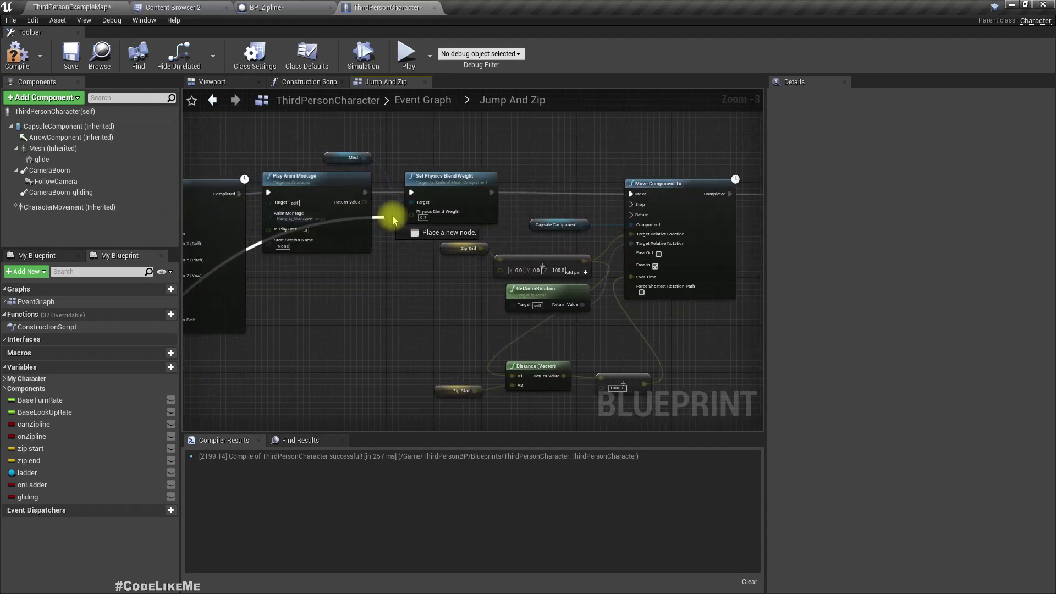
drag(394, 219, 632, 204)
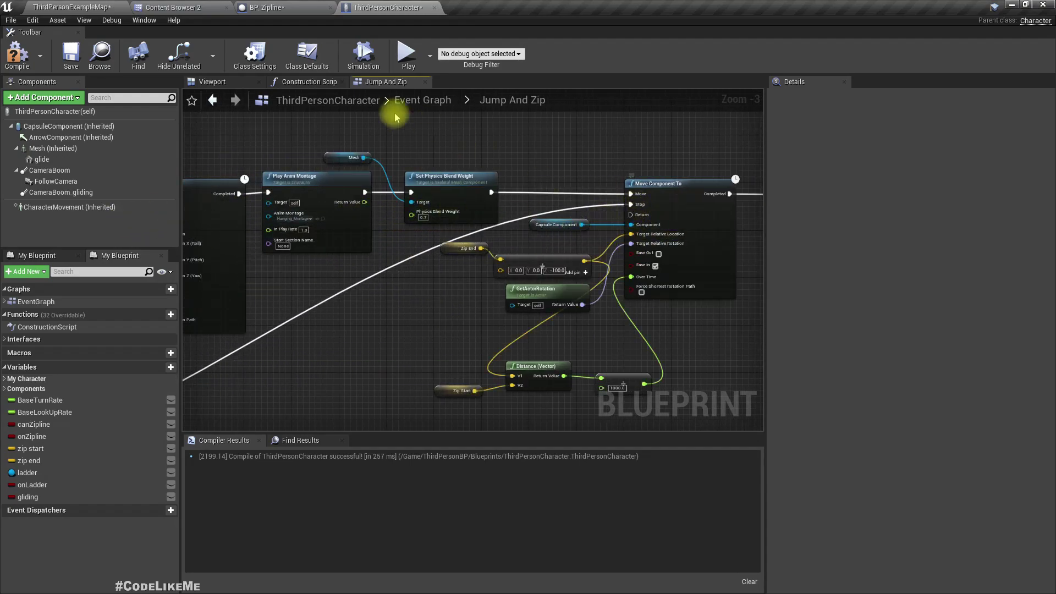
click(17, 53)
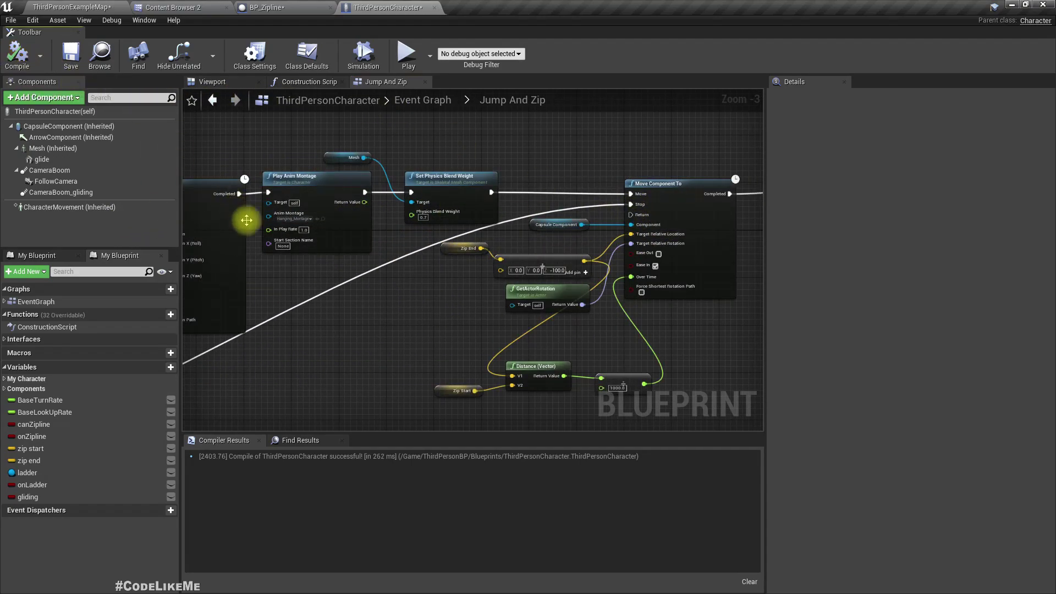
right_drag(280, 288, 457, 86)
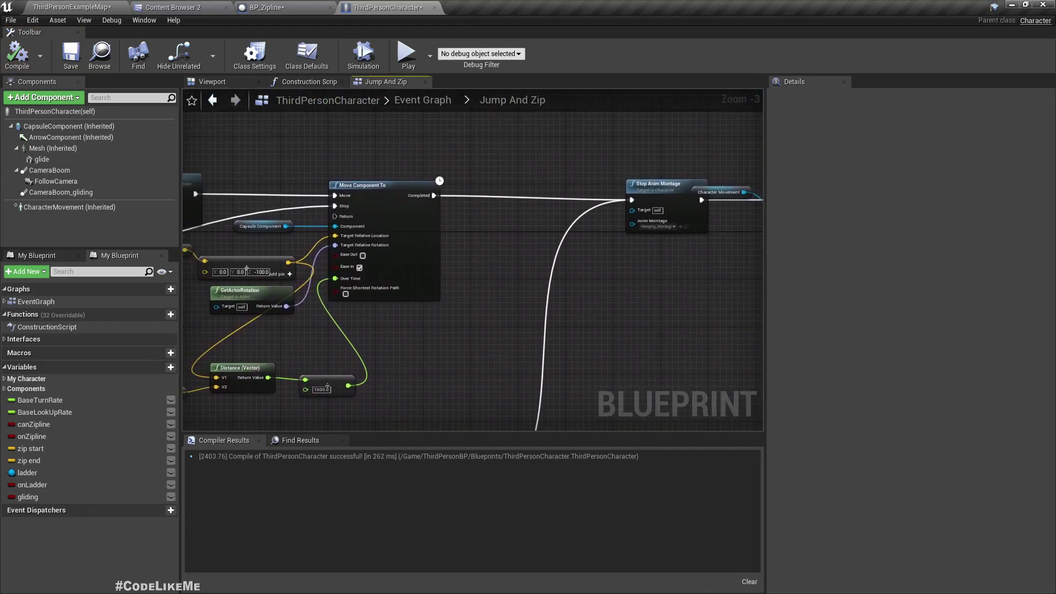
right_drag(457, 86, 184, 290)
Play-test the level: run forward, jump onto the zipline rail, then drop off
click(94, 7)
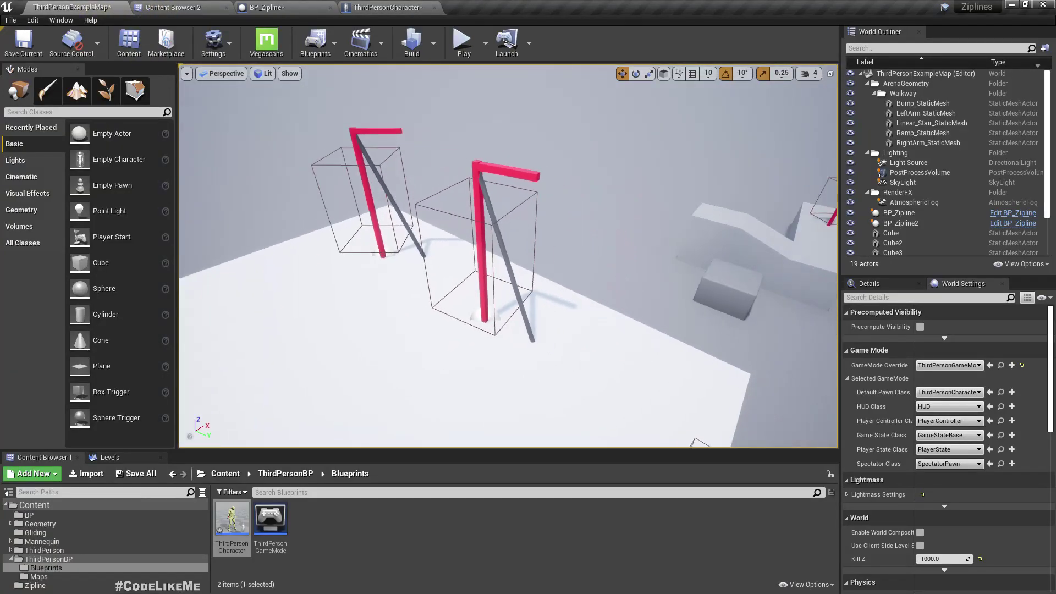
key(alt+p)
key(w)
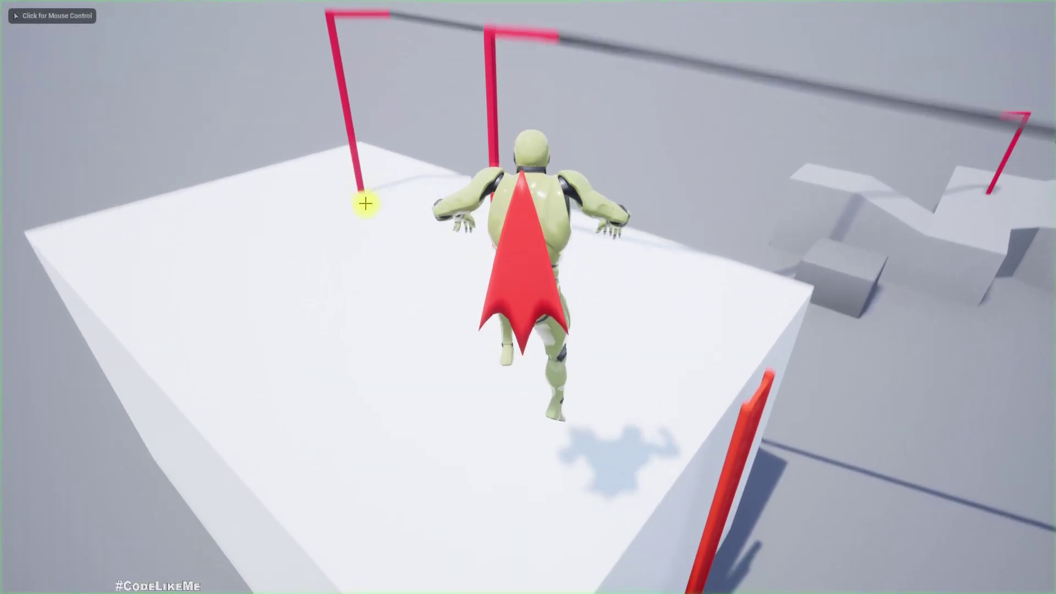
key(space)
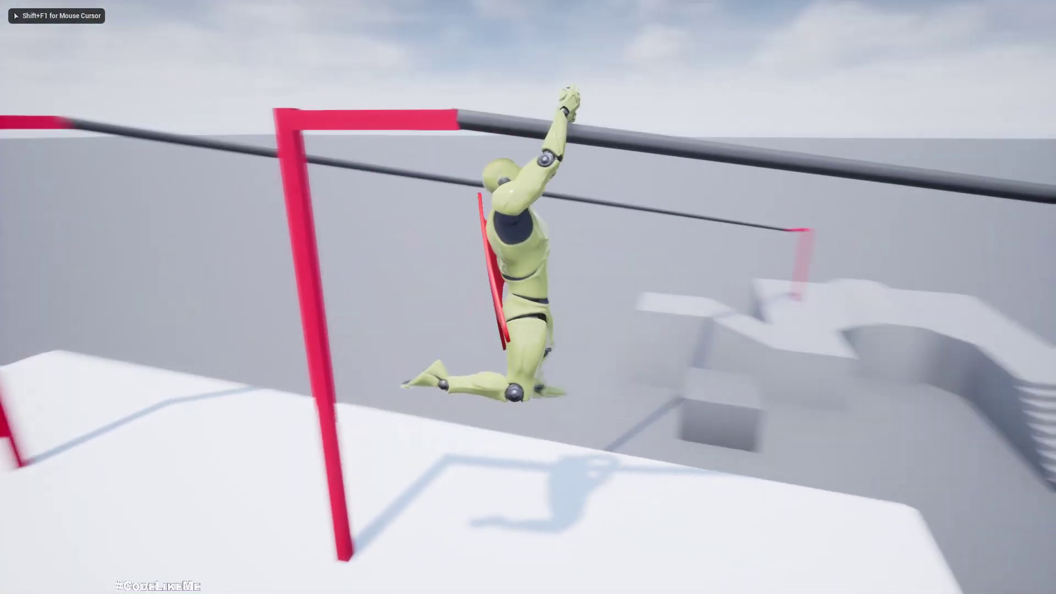
key(c)
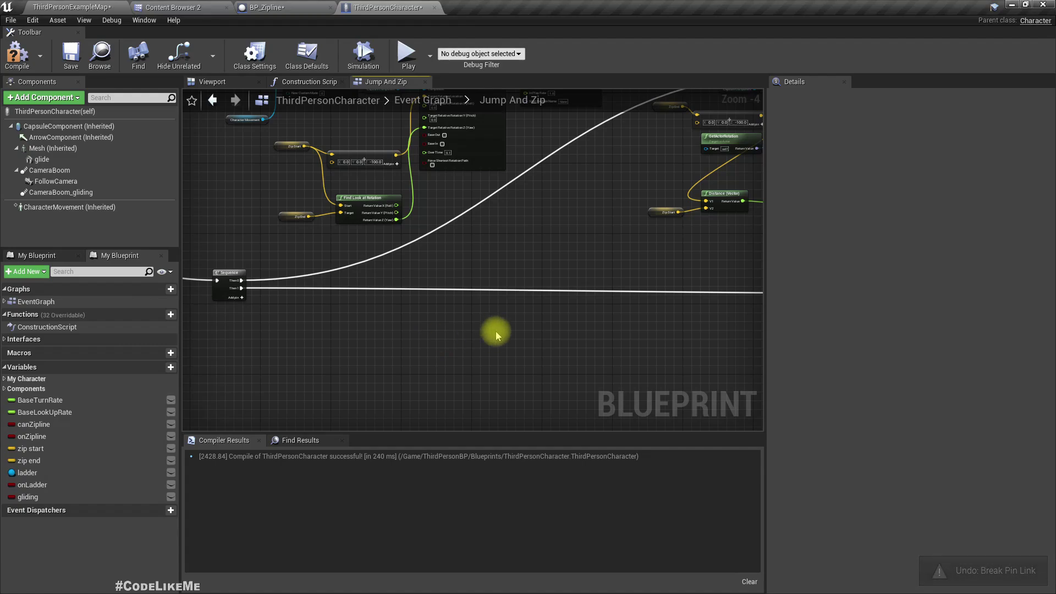
Inspect the Distance, Move Component To, Stop Anim Montage and Set Movement Mode nodes
right_drag(498, 339, 693, 141)
right_drag(693, 247, 201, 425)
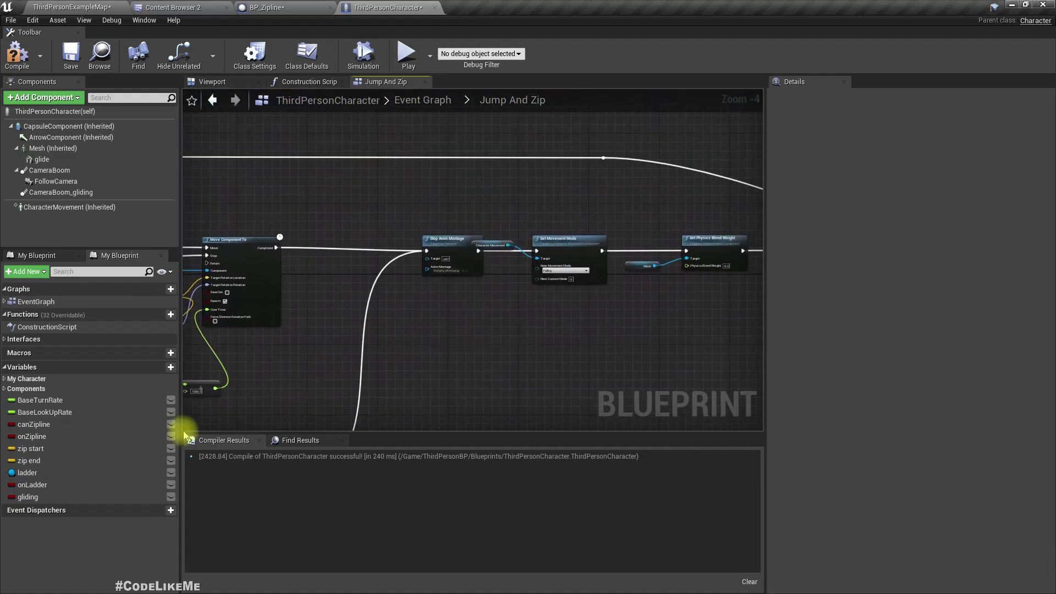
scroll(426, 273, up, 3)
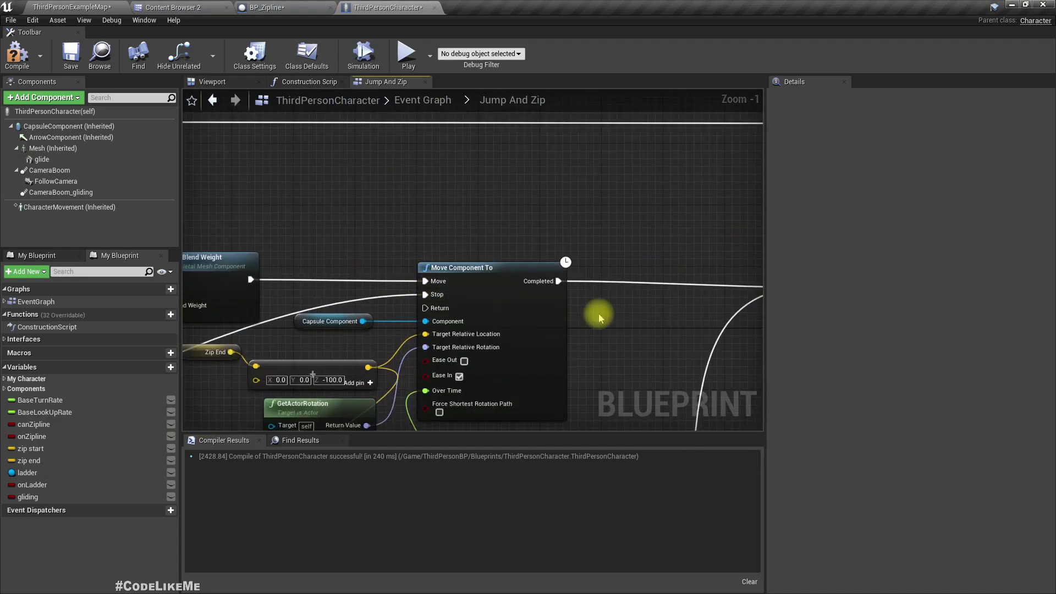
right_drag(448, 287, 402, 257)
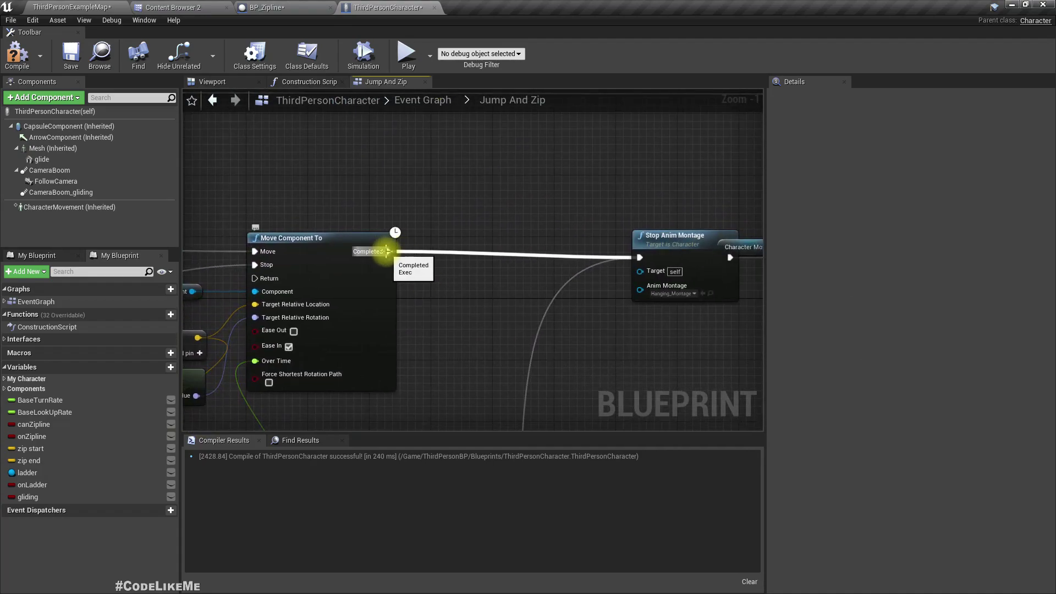
mouse_move(625, 258)
right_down()
mouse_move(508, 286)
mouse_move(651, 223)
right_up()
scroll(652, 223, down, 4)
scroll(325, 272, up, 2)
mouse_move(326, 278)
right_down()
mouse_move(327, 321)
mouse_move(389, 314)
right_up()
scroll(326, 321, down, 3)
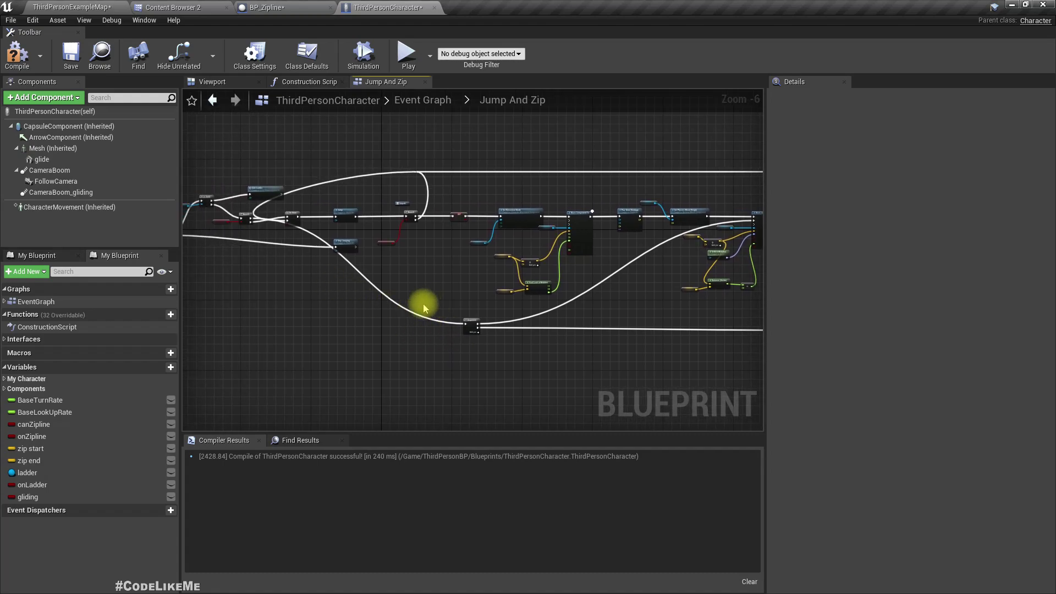
scroll(423, 312, up, 1)
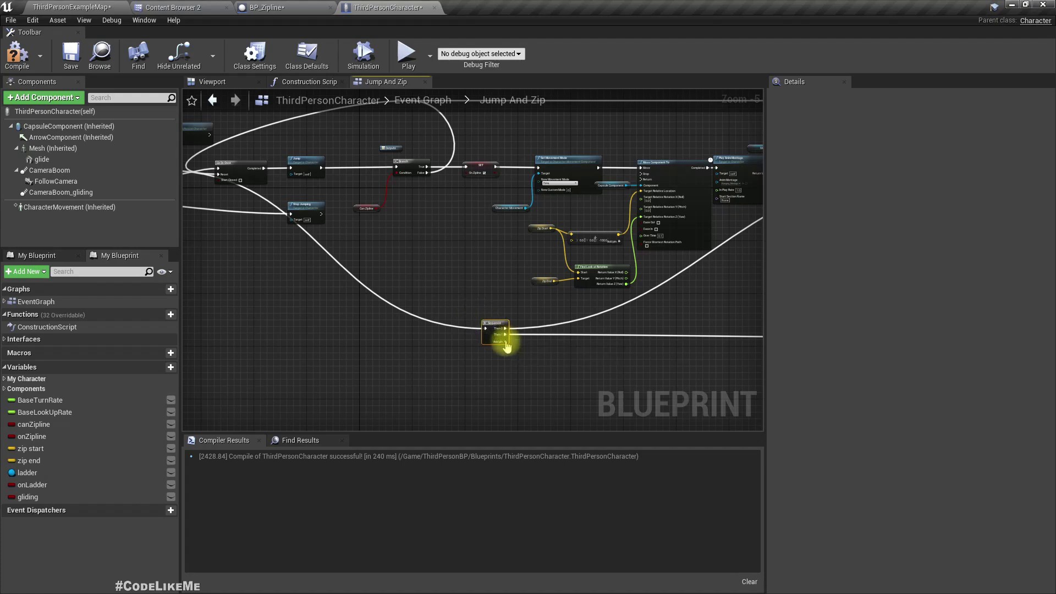
right_drag(247, 224, 387, 256)
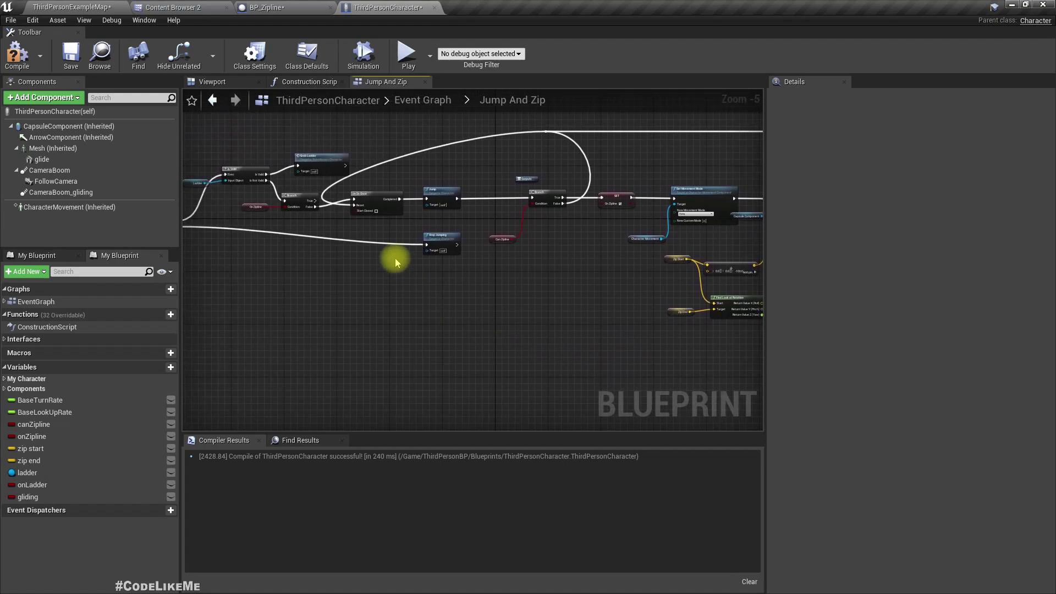
Connect the Branch True output to the Move Component To input
drag(314, 203, 567, 316)
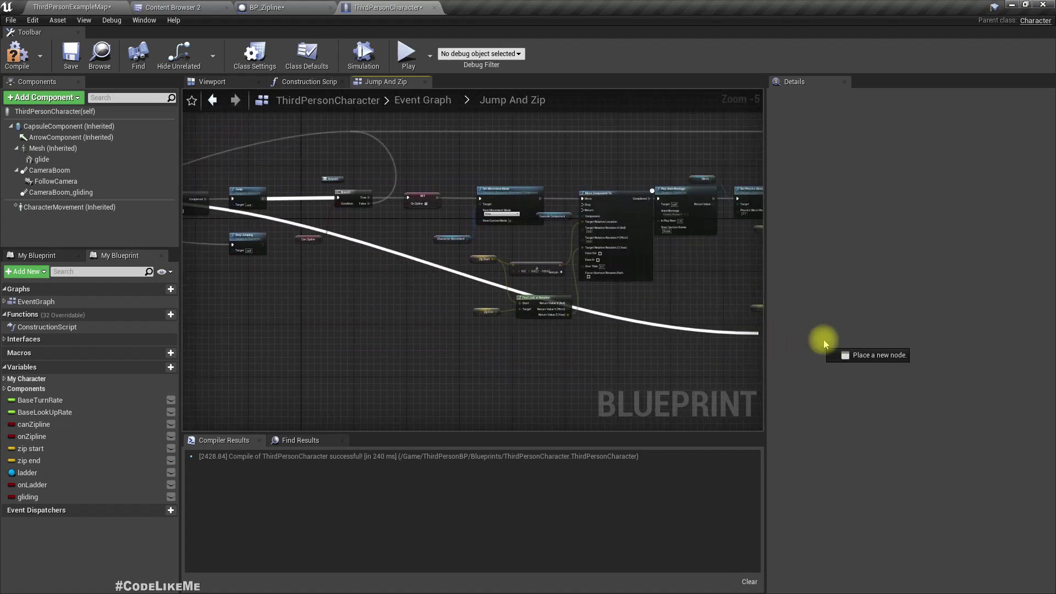
mouse_move(826, 343)
mouse_down()
mouse_move(432, 244)
mouse_move(387, 299)
mouse_move(273, 227)
mouse_up()
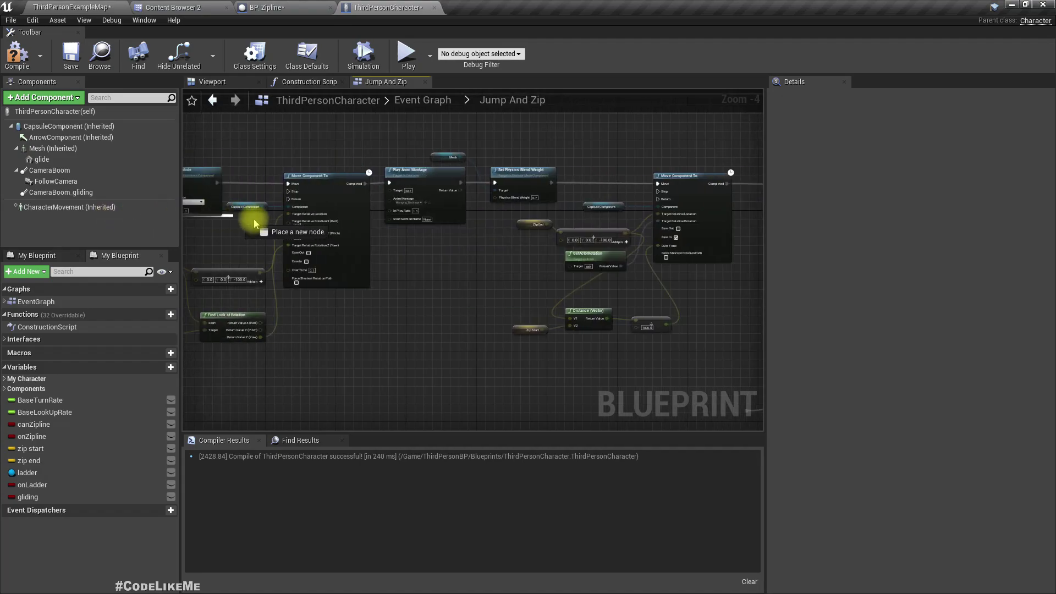
drag(273, 227, 658, 195)
scroll(580, 229, down, 2)
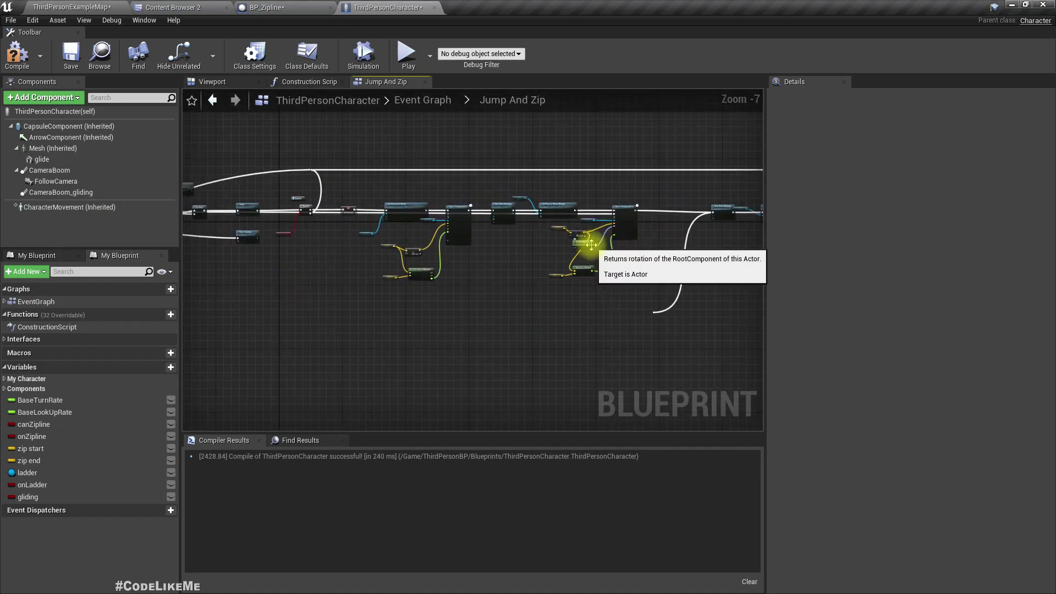
scroll(697, 244, up, 2)
right_drag(651, 274, 554, 254)
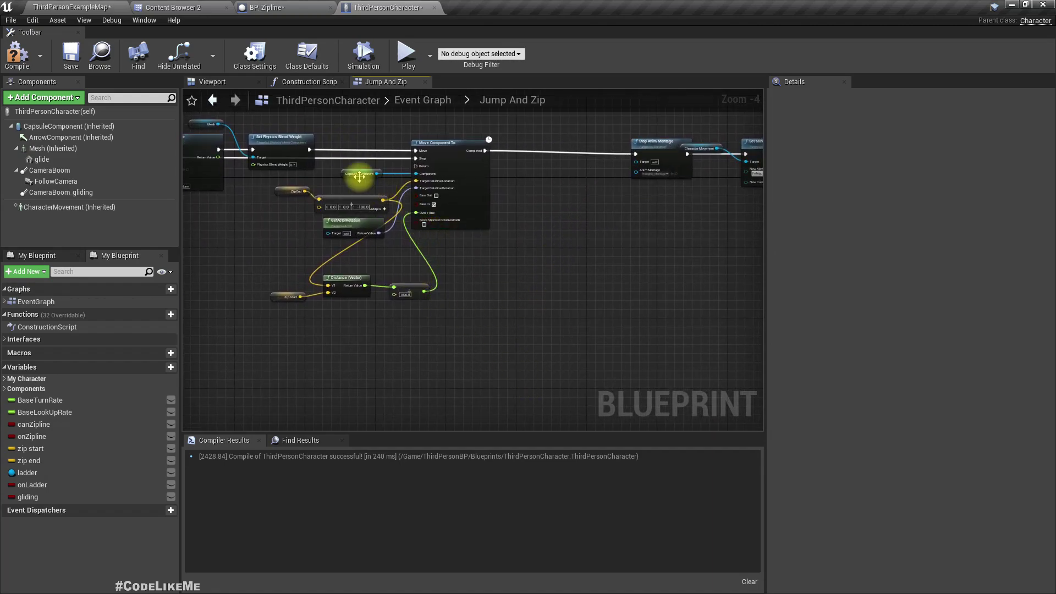
scroll(523, 207, down, 3)
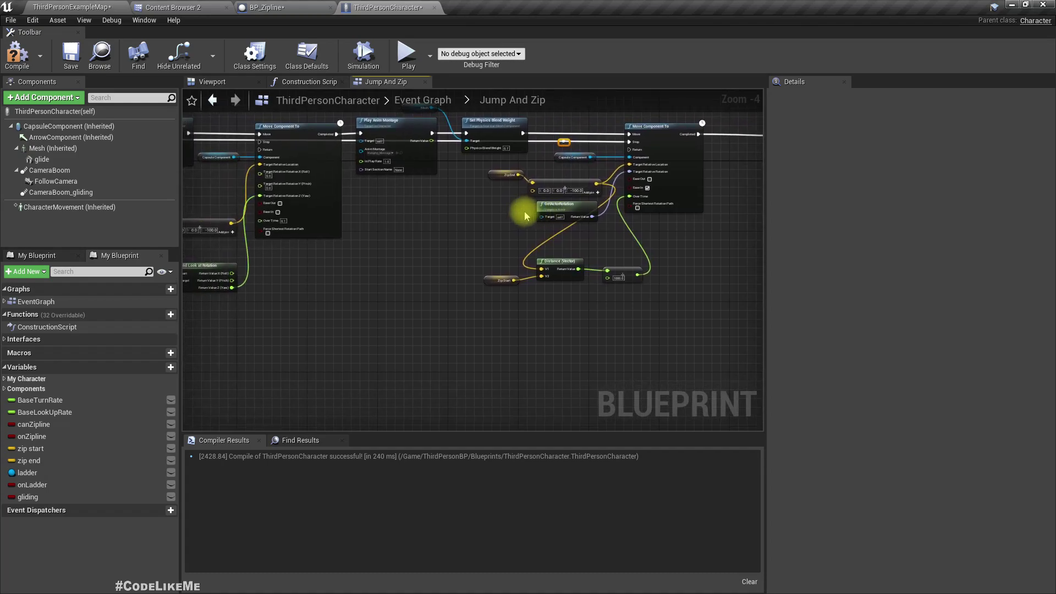
scroll(283, 200, up, 1)
scroll(306, 207, up, 1)
scroll(252, 203, up, 1)
Review Do Once, Move Component To and Play Anim Montage, then return to the level
right_drag(259, 197, 399, 213)
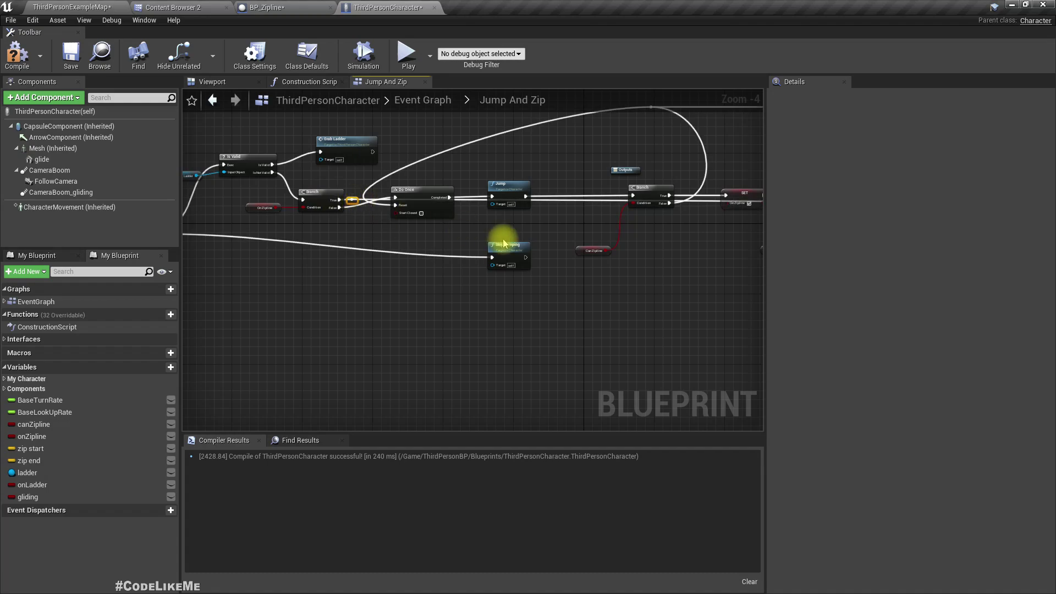
right_drag(503, 236, 322, 356)
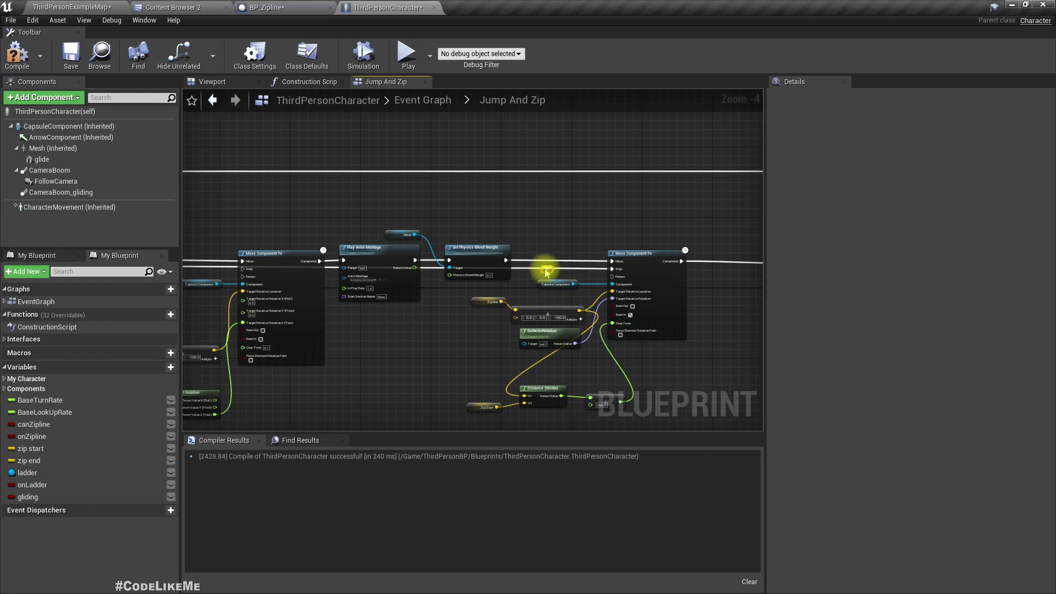
scroll(546, 268, down, 5)
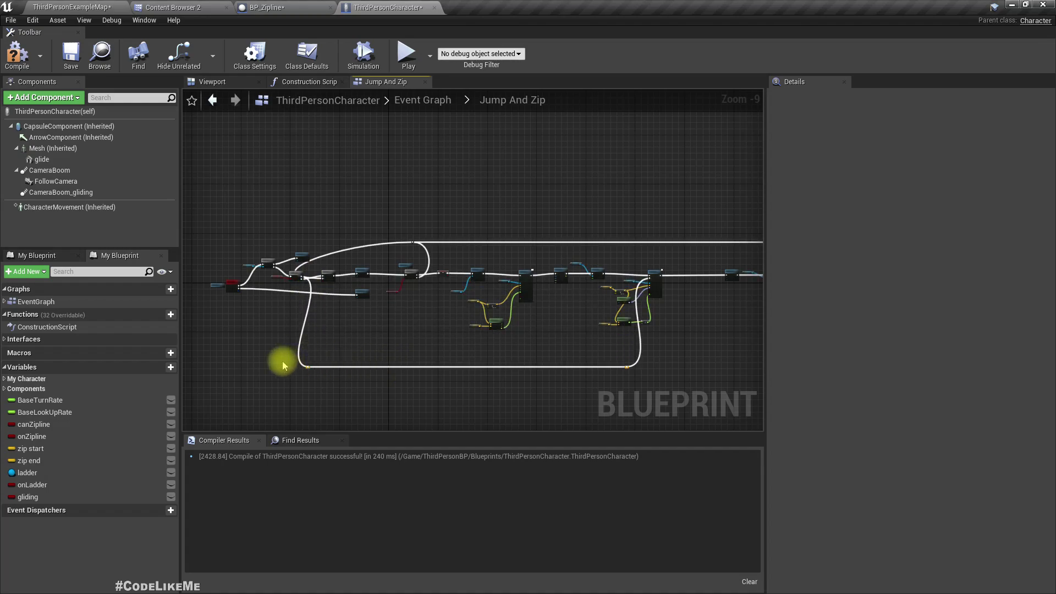
scroll(283, 364, up, 3)
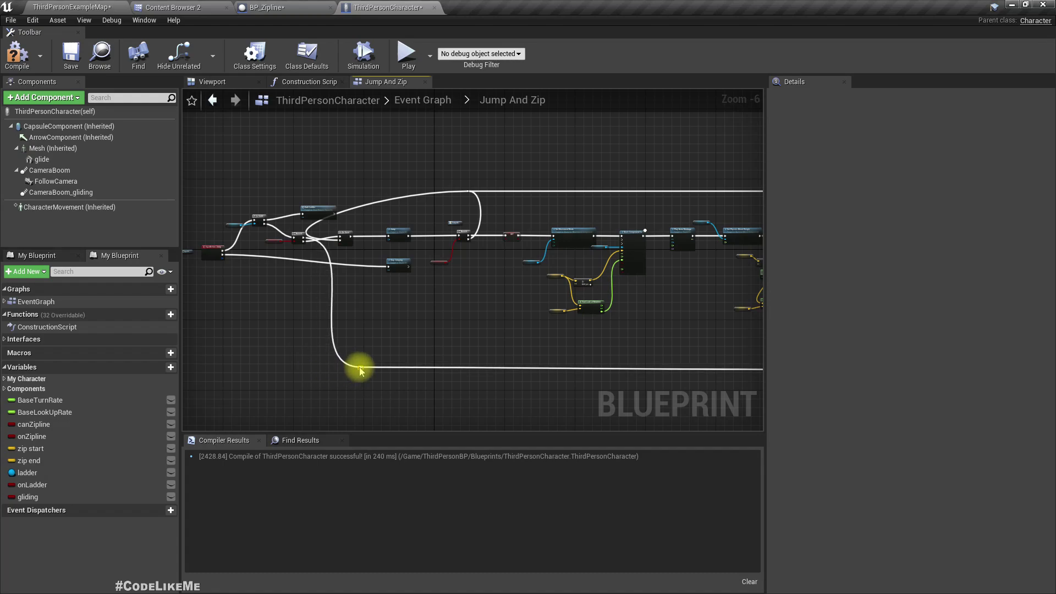
scroll(360, 370, down, 3)
right_drag(408, 358, 325, 348)
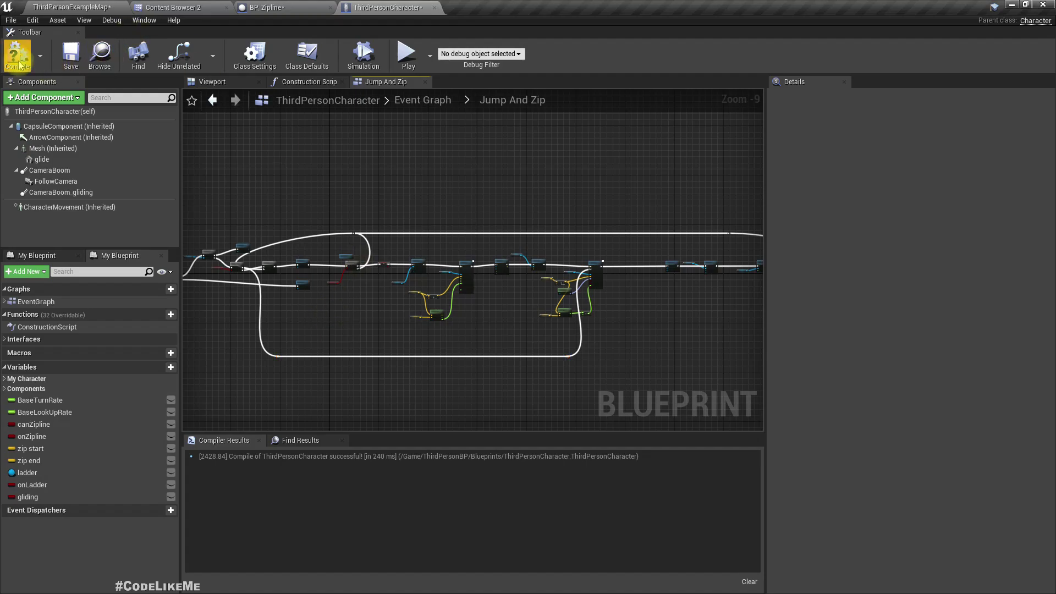
click(72, 6)
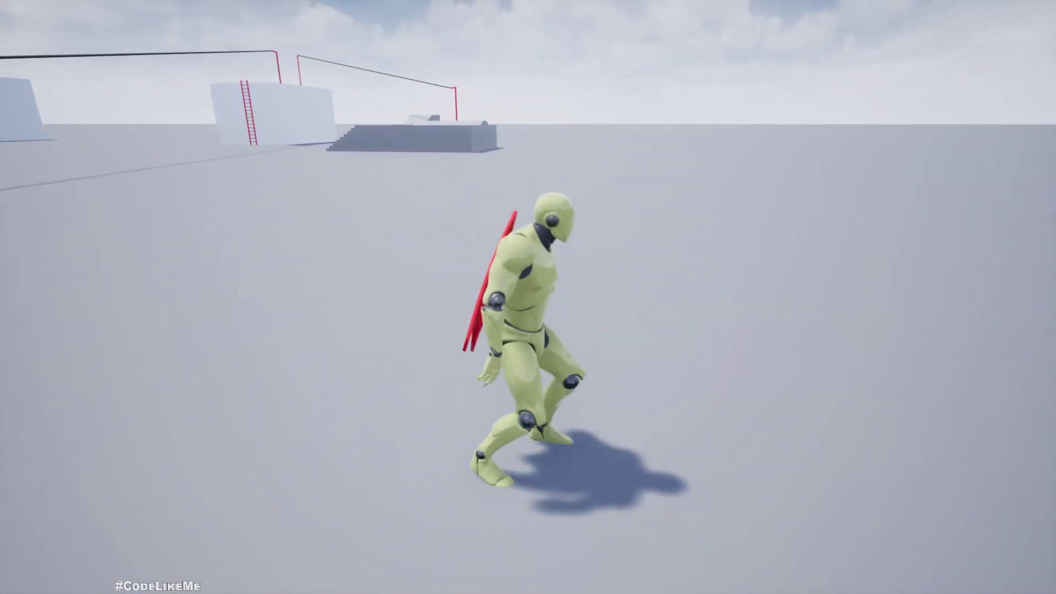
key(Escape)
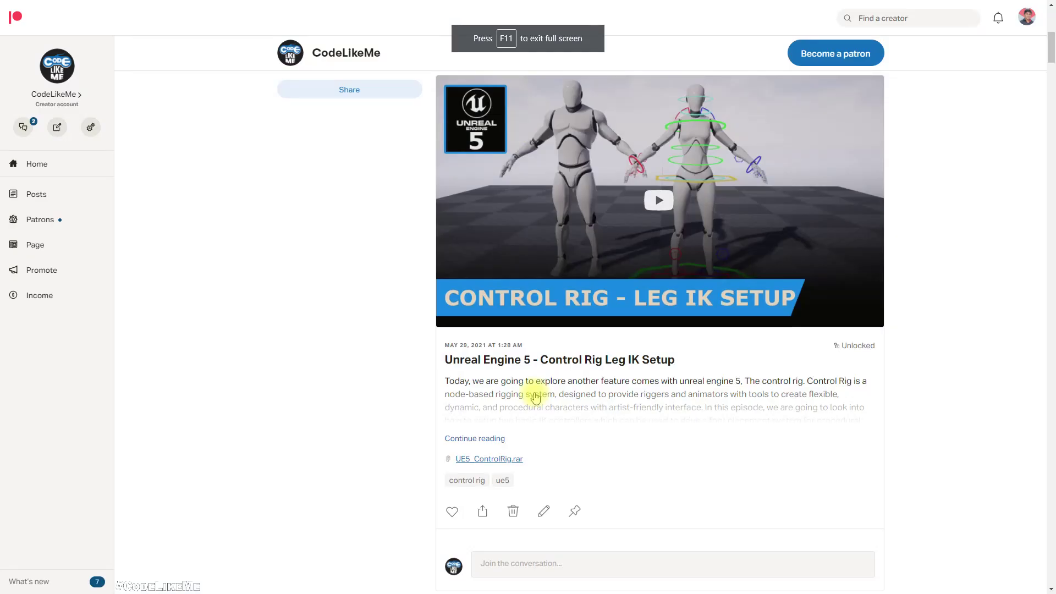
scroll(497, 419, down, 3)
scroll(427, 416, down, 3)
scroll(430, 430, down, 3)
scroll(442, 408, down, 2)
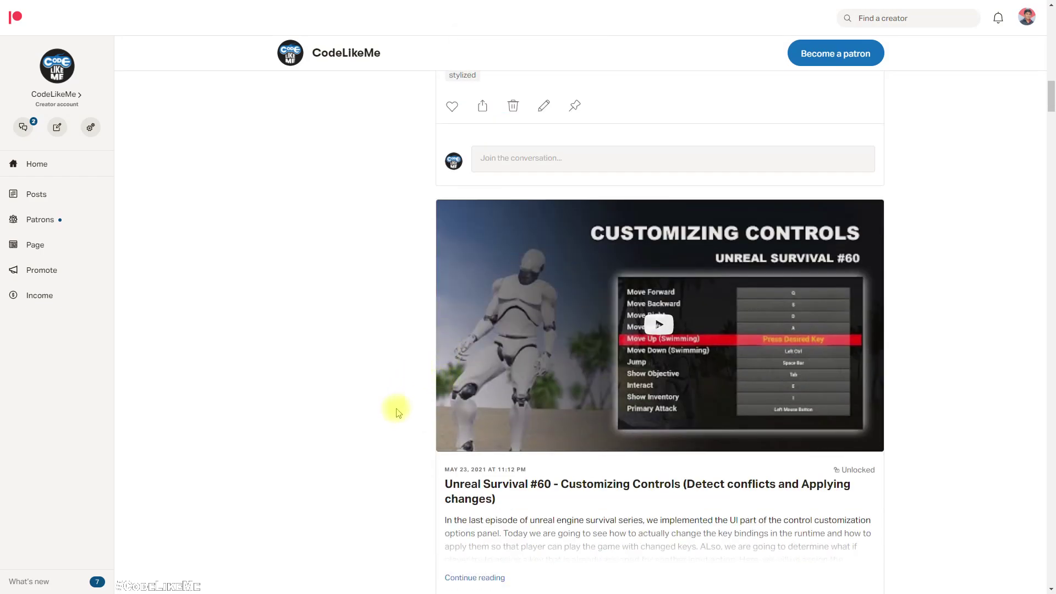
scroll(394, 404, down, 3)
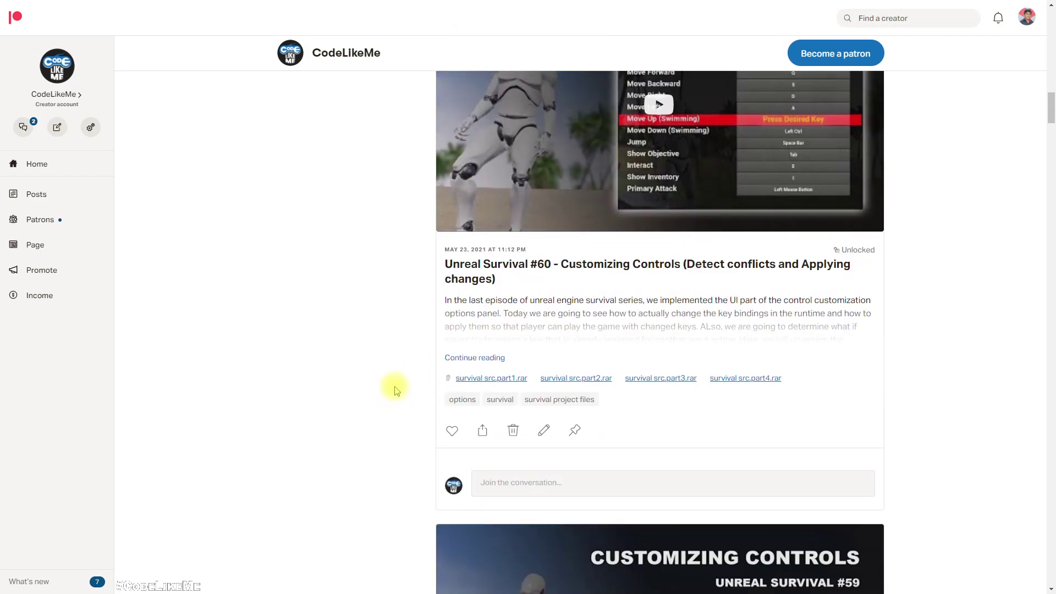
scroll(392, 387, down, 2)
scroll(363, 364, down, 3)
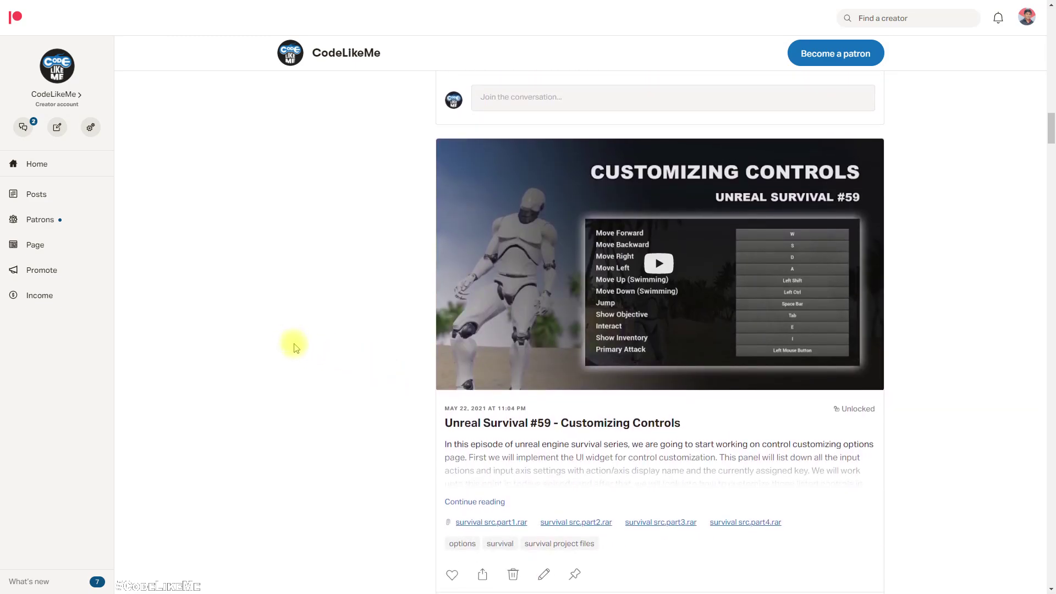
scroll(295, 347, down, 2)
scroll(293, 346, down, 3)
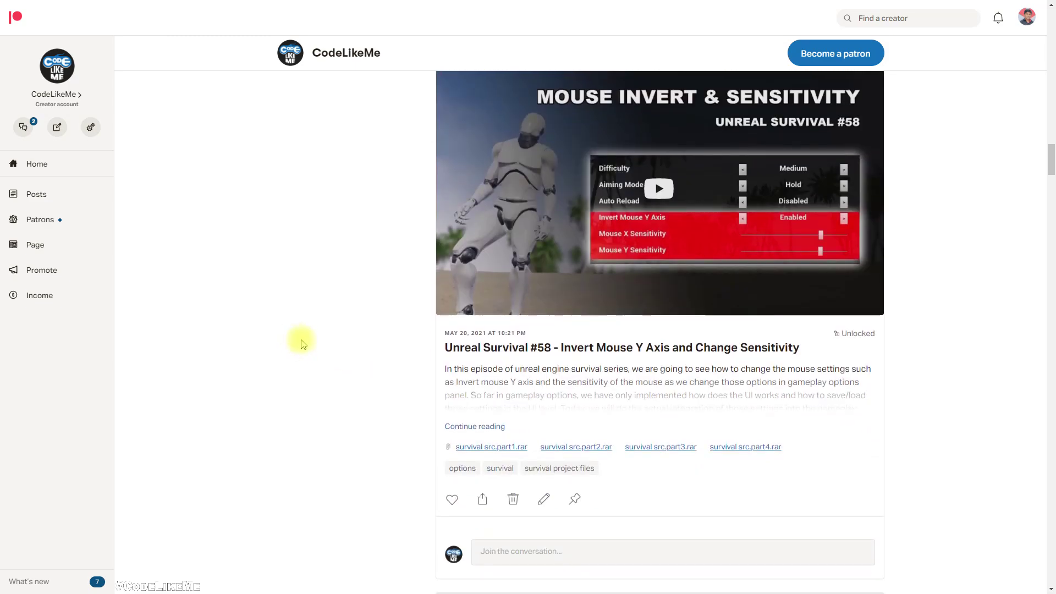